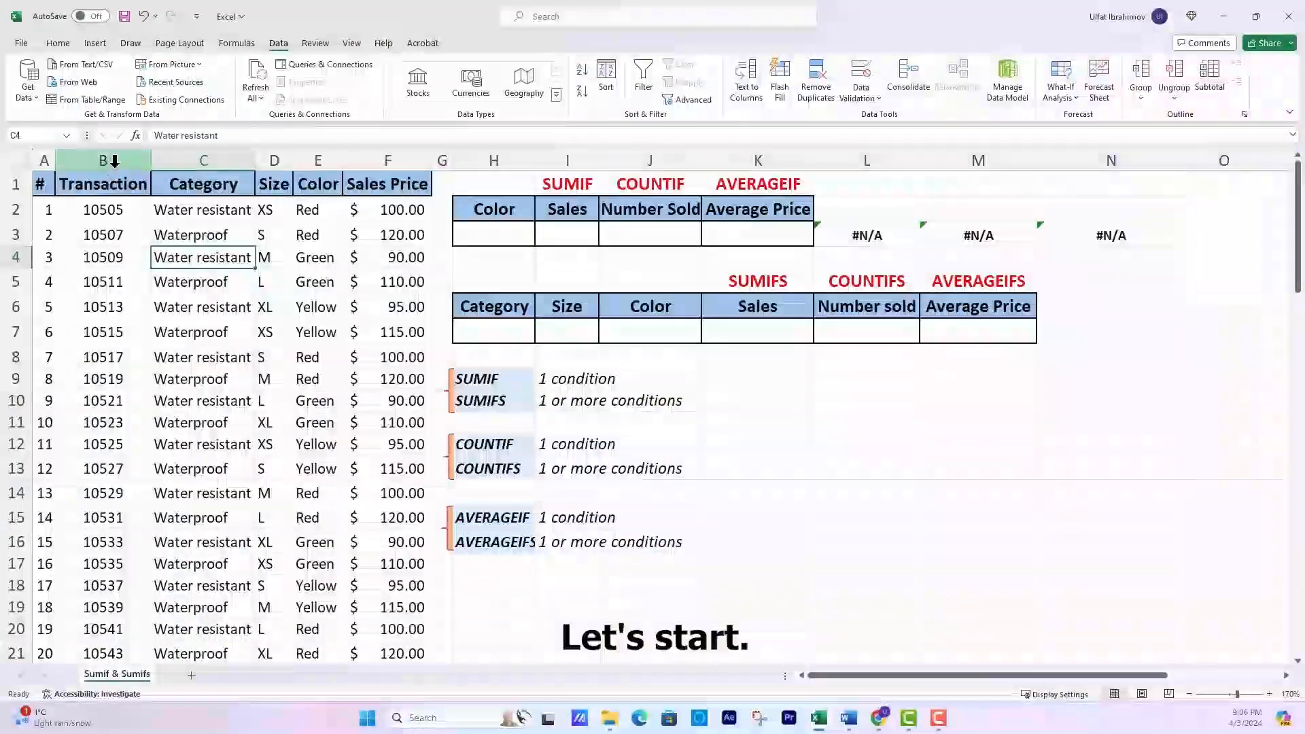
Examine the transaction, size, color and sales price columns and the headers of the single-condition summary table.
click(114, 164)
drag(114, 163, 384, 167)
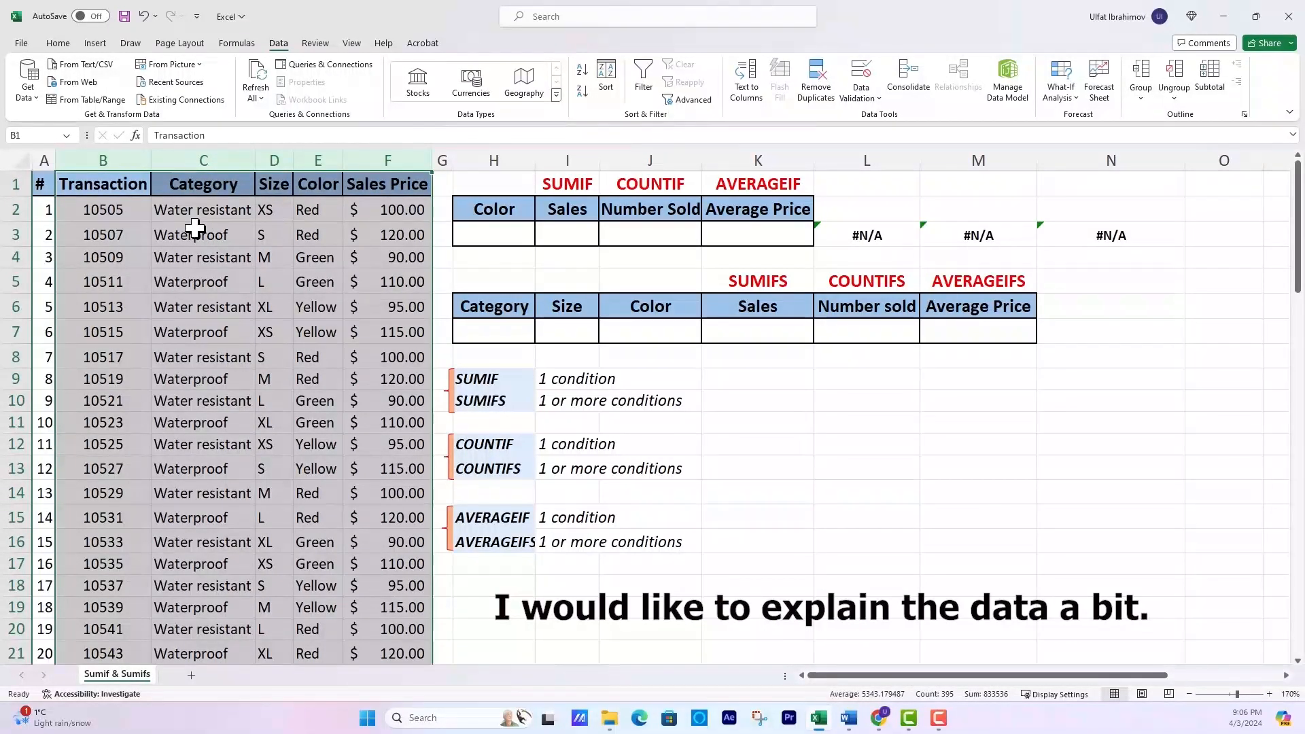
click(116, 158)
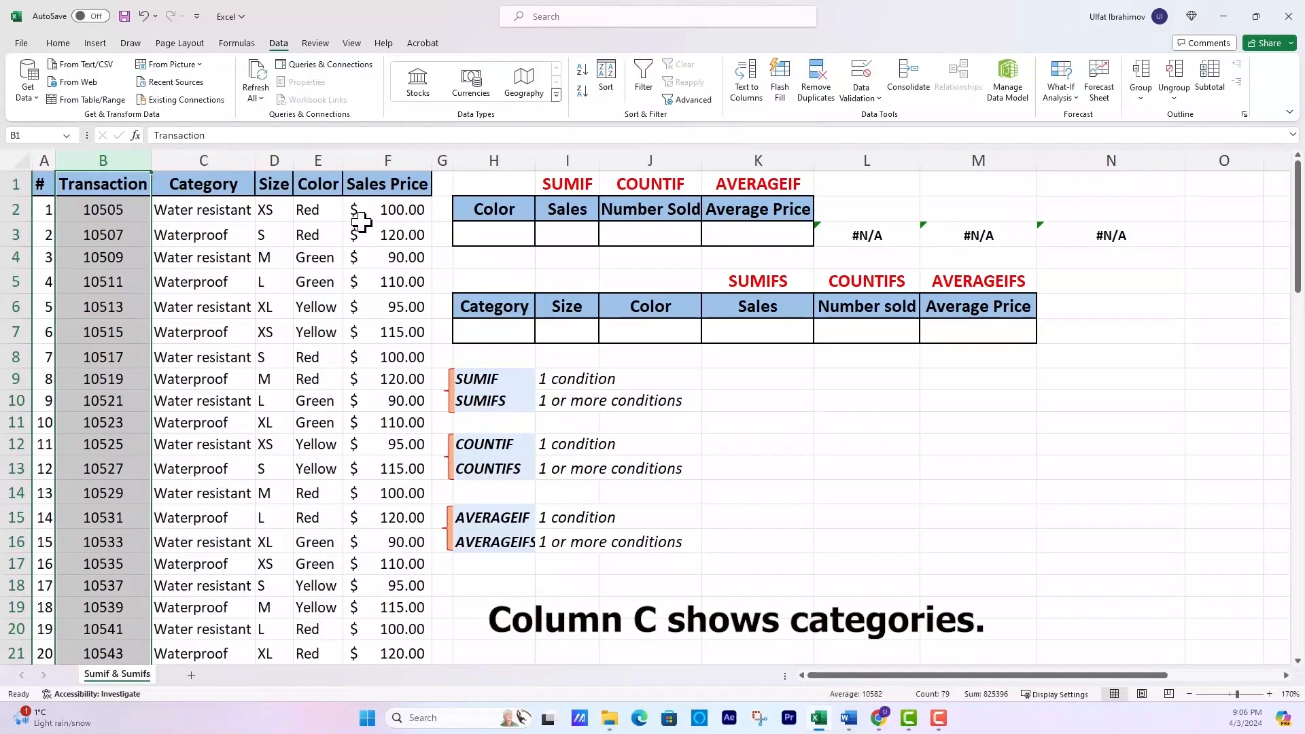
click(274, 161)
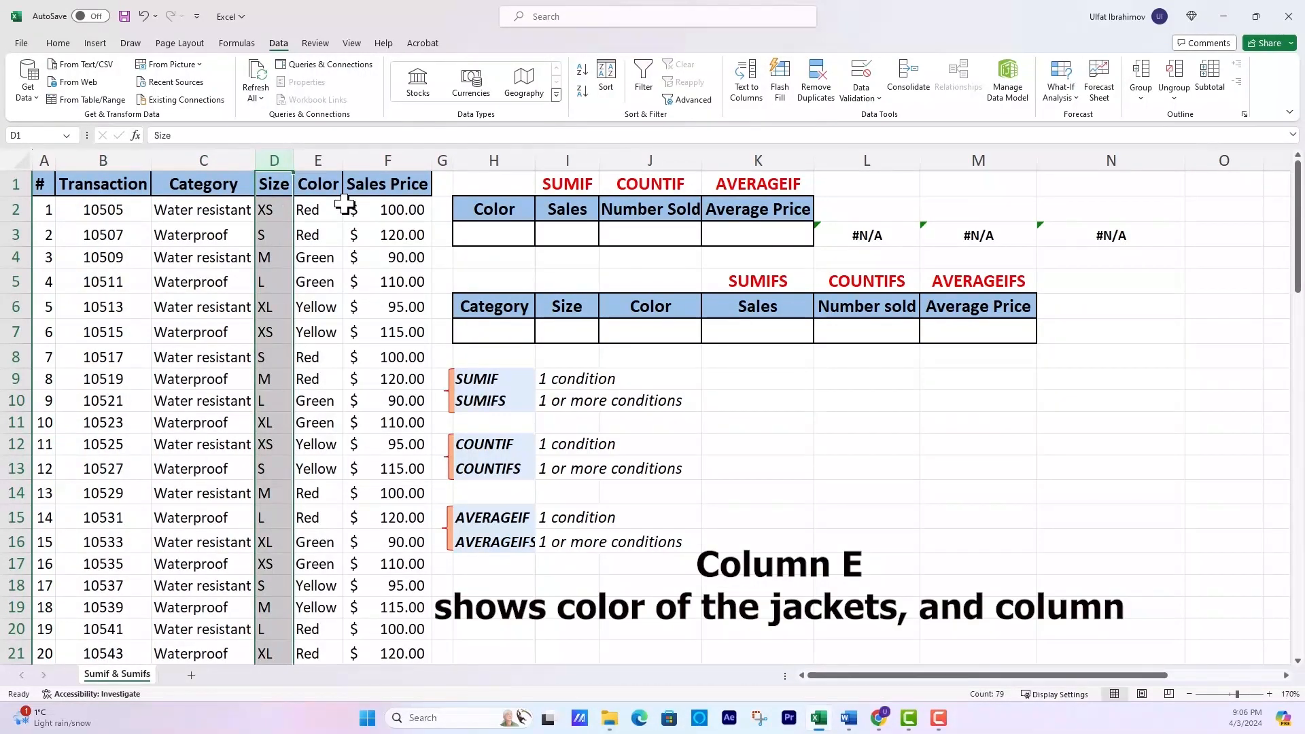
click(318, 161)
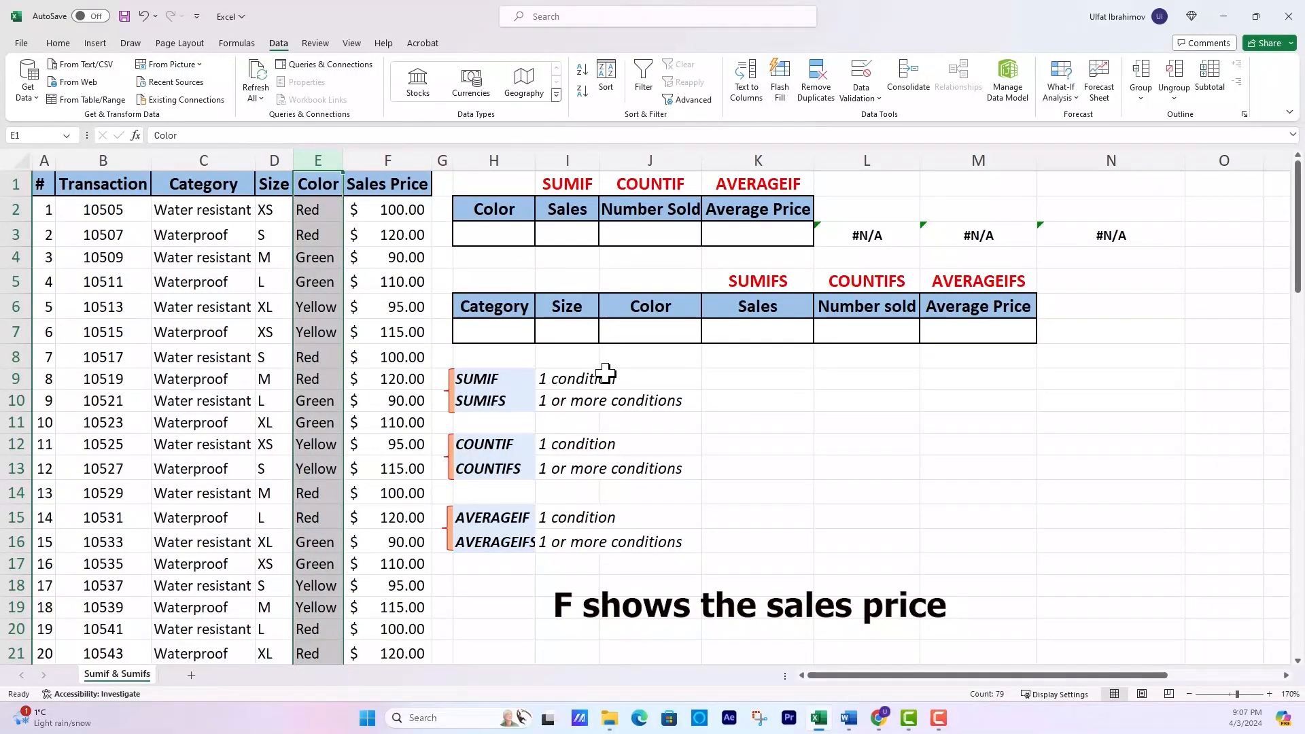
click(501, 209)
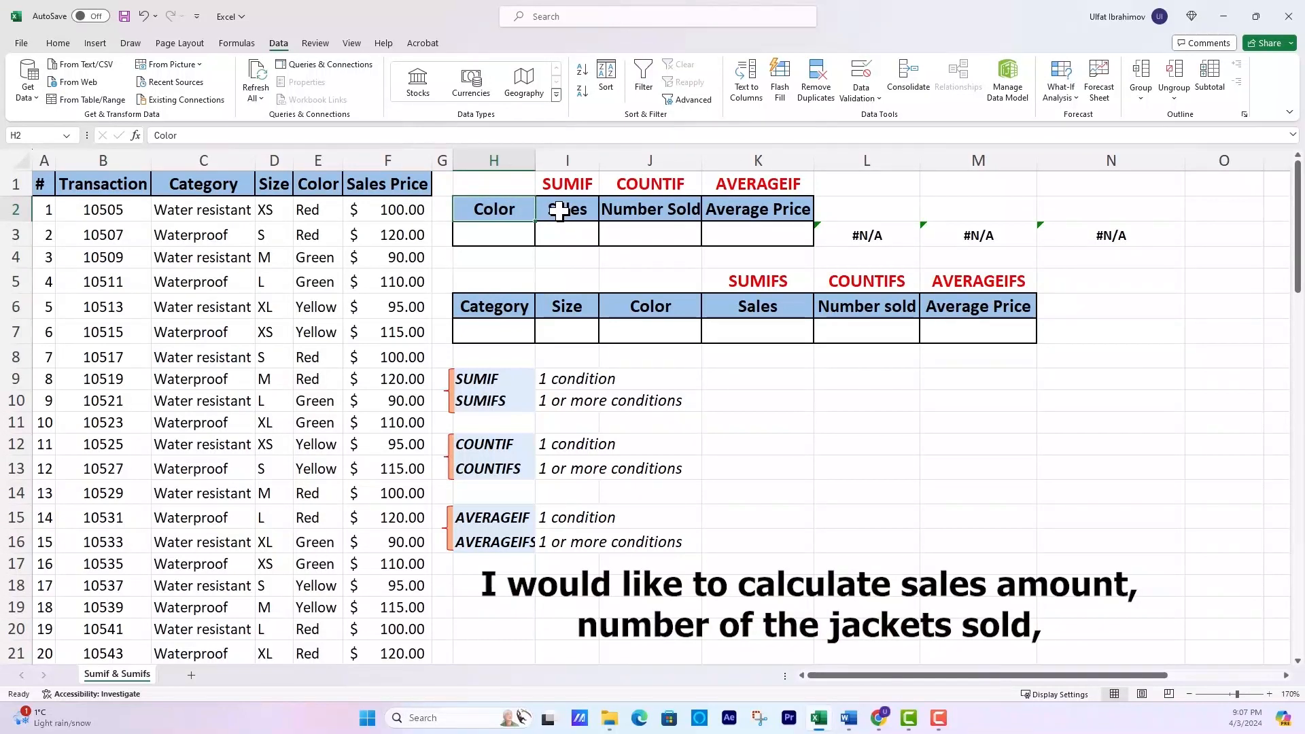
click(558, 213)
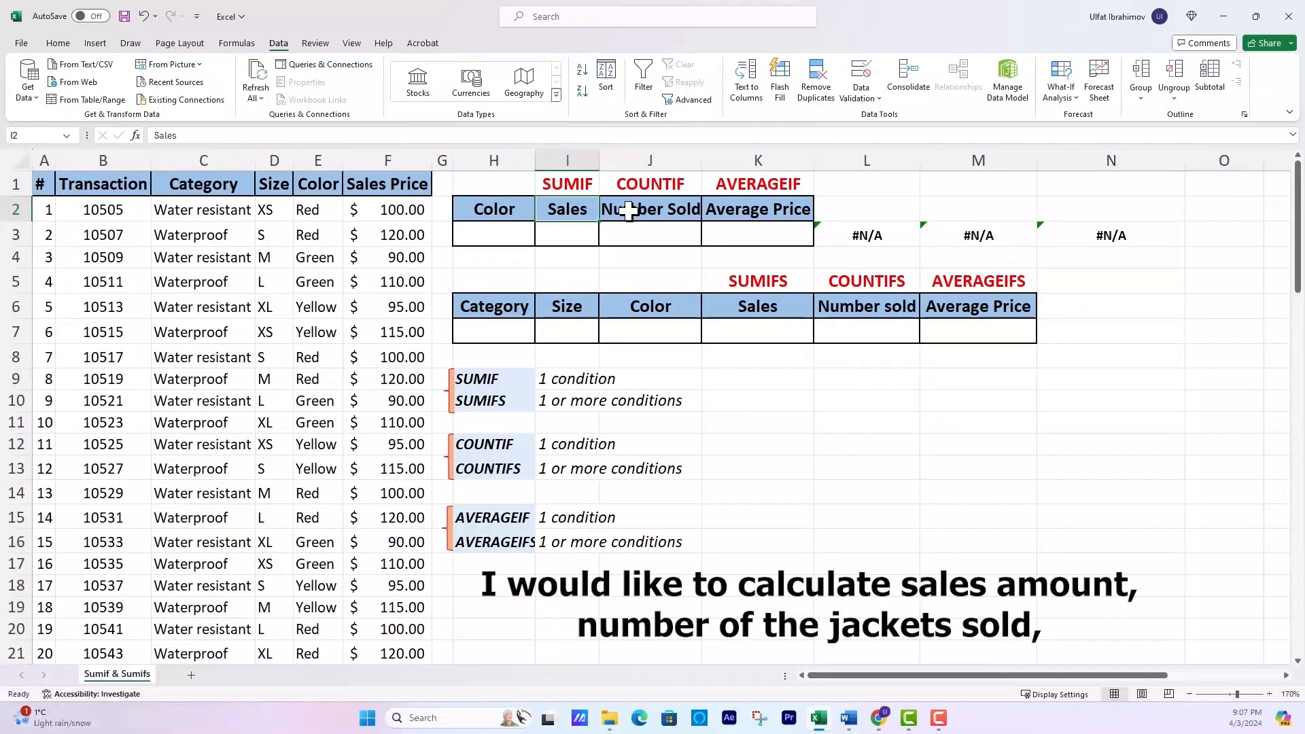
click(629, 211)
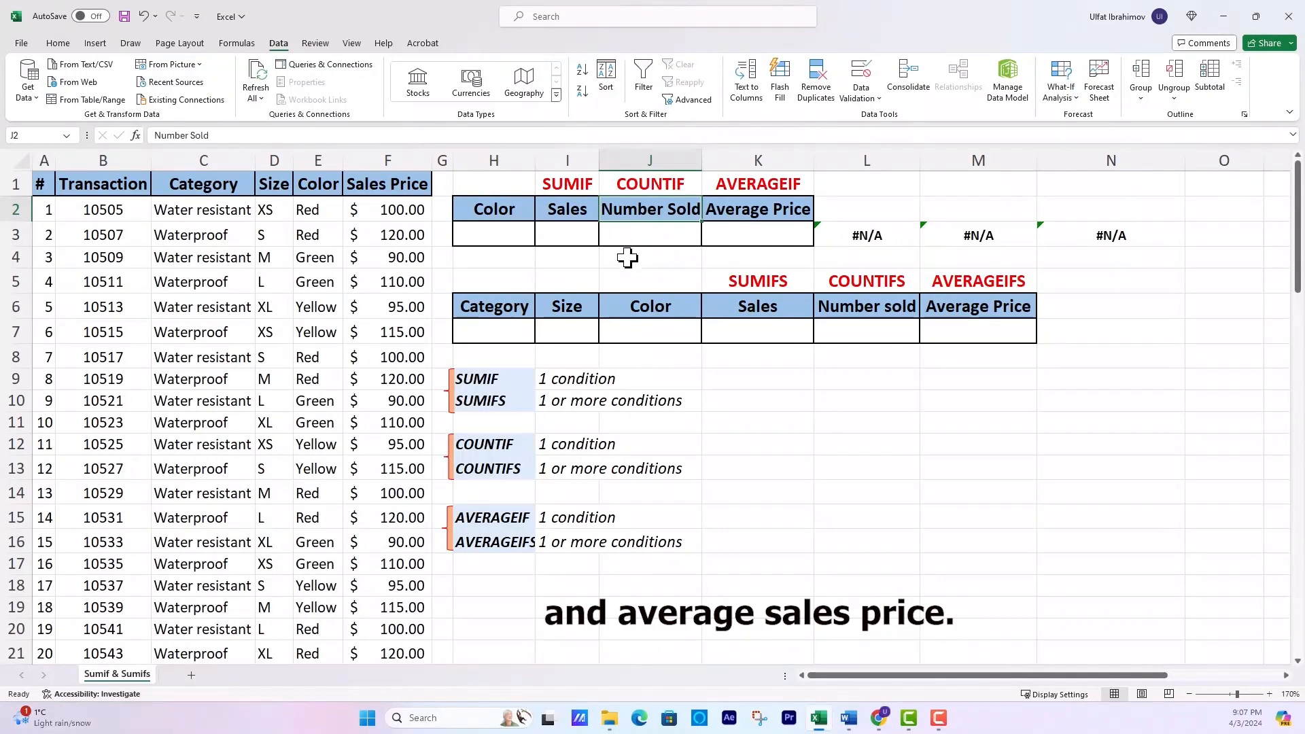
click(738, 219)
Add list data validation to cell H3 under Color, using =$E$2:$E$79 as the source.
click(501, 239)
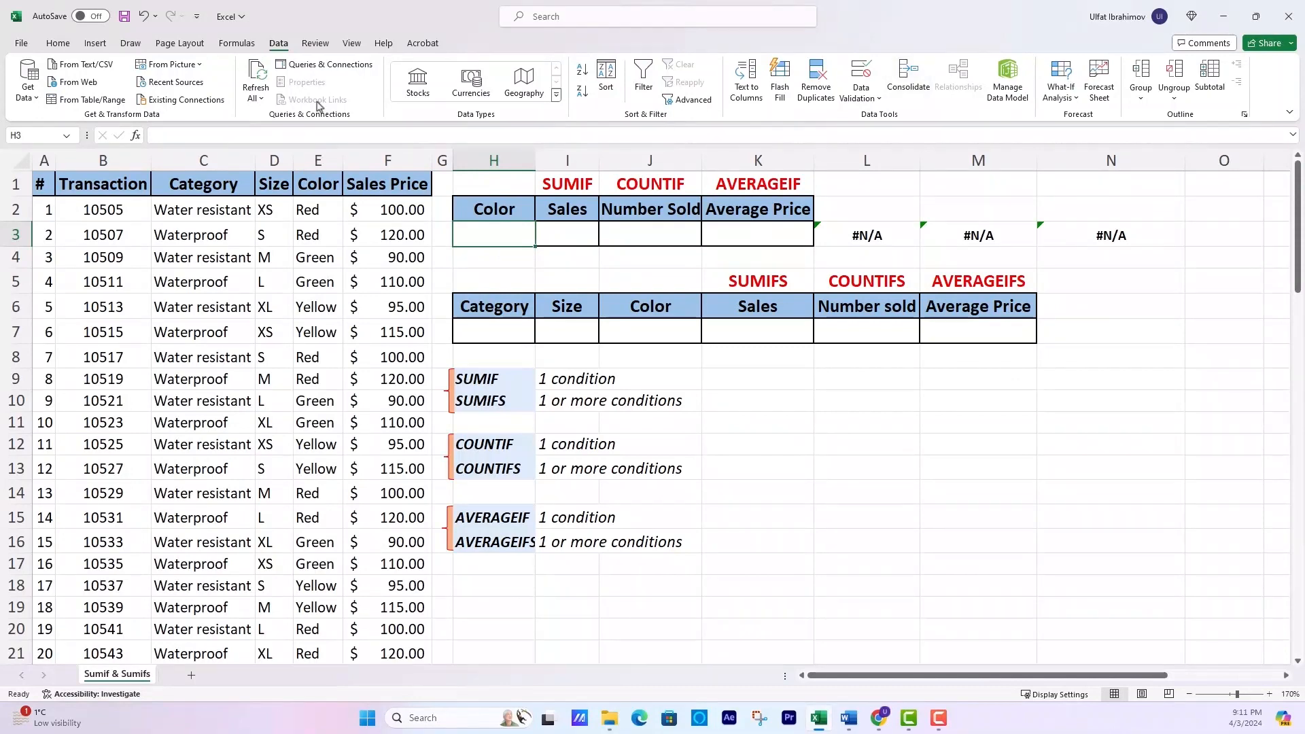
click(878, 100)
click(891, 118)
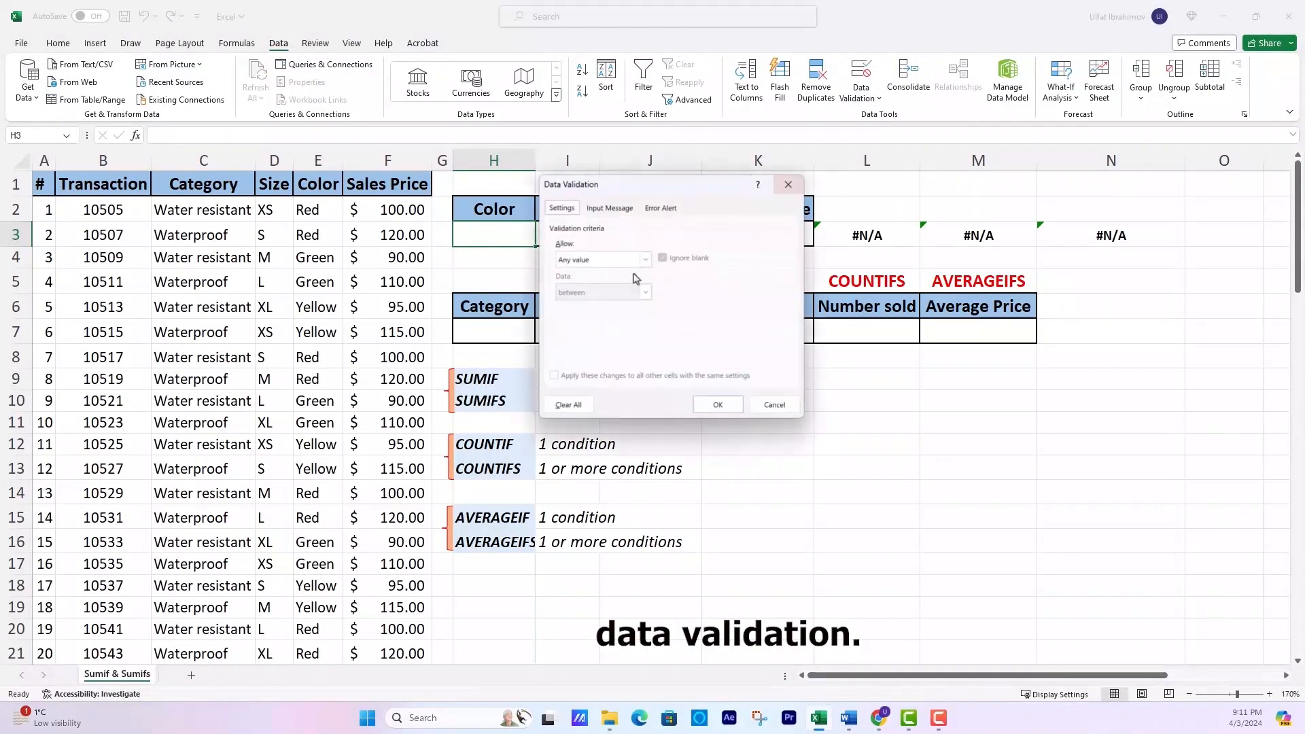
click(644, 259)
click(588, 304)
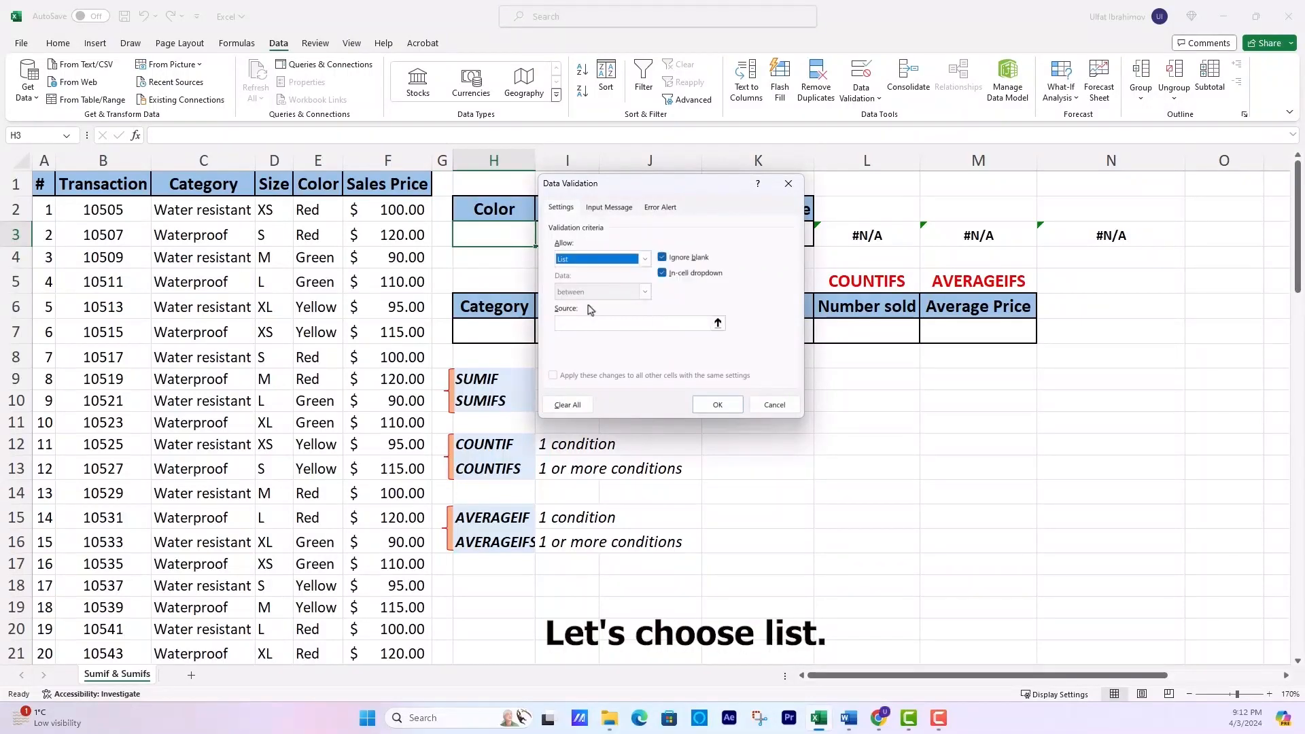
click(718, 324)
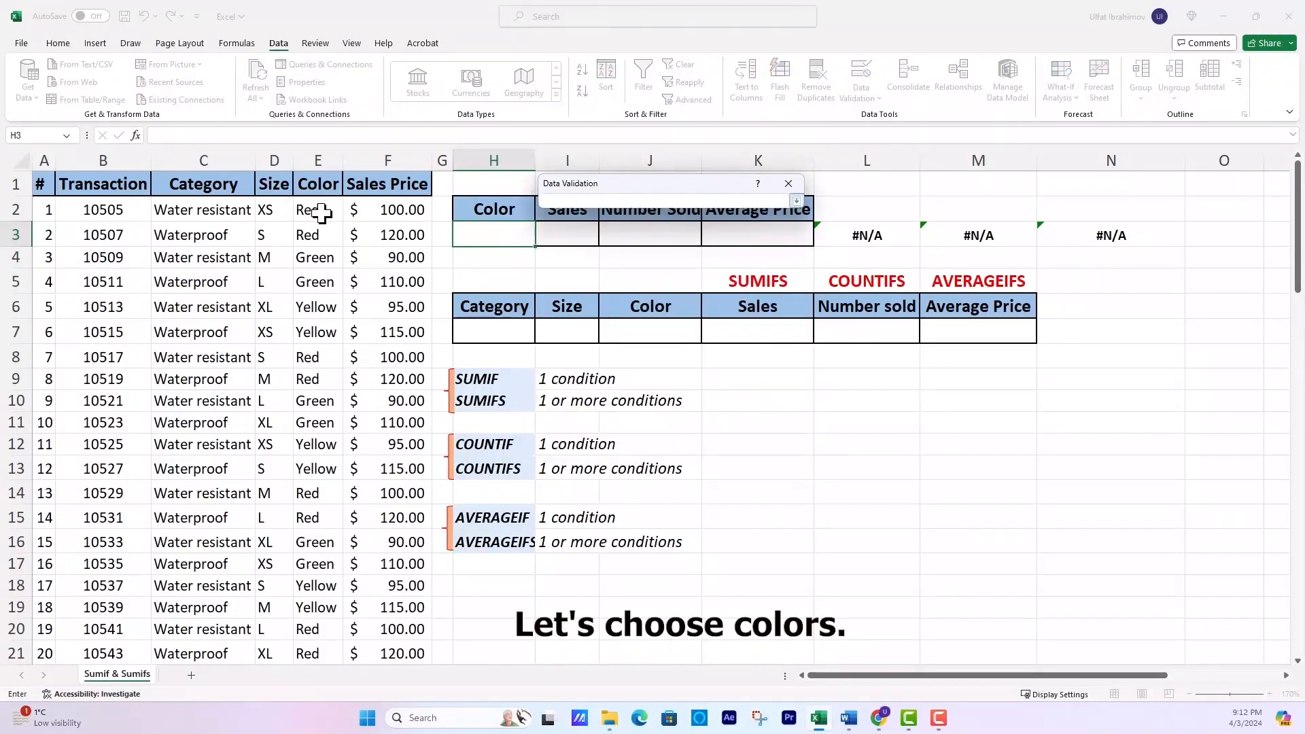
key(ctrl+shift+Down)
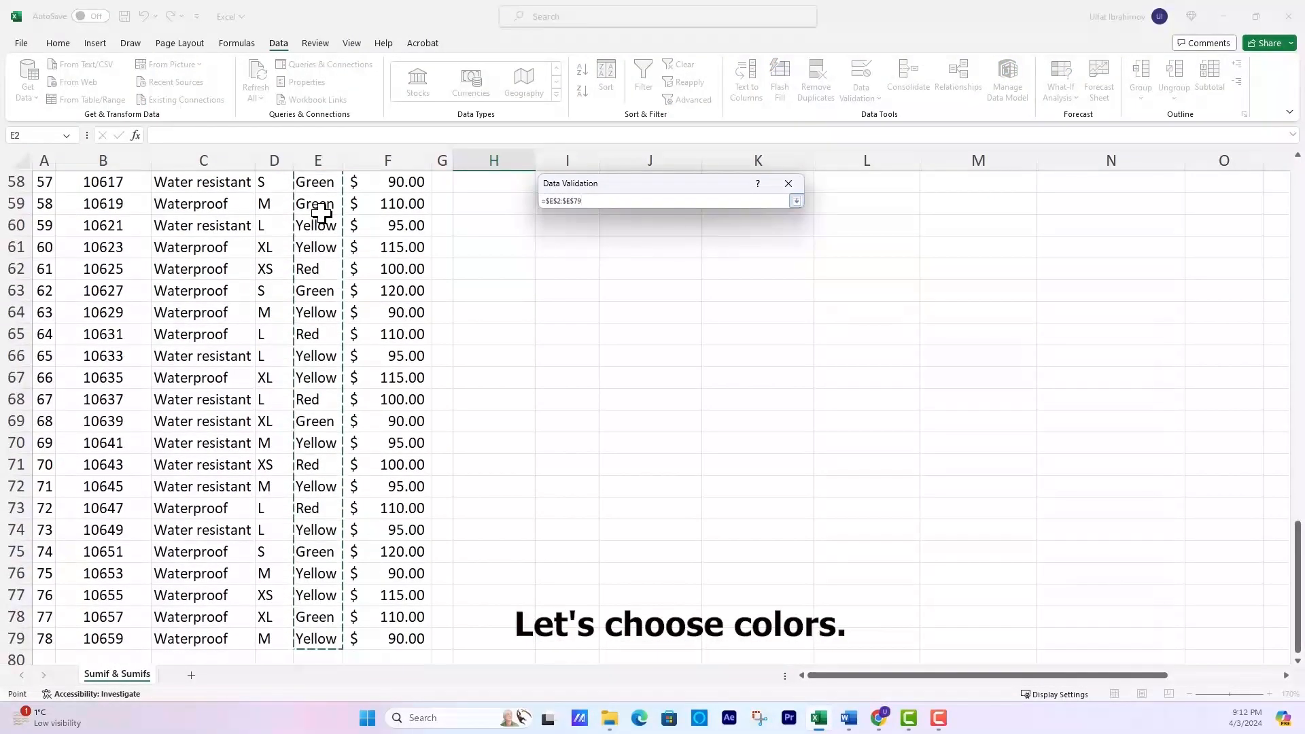
click(798, 201)
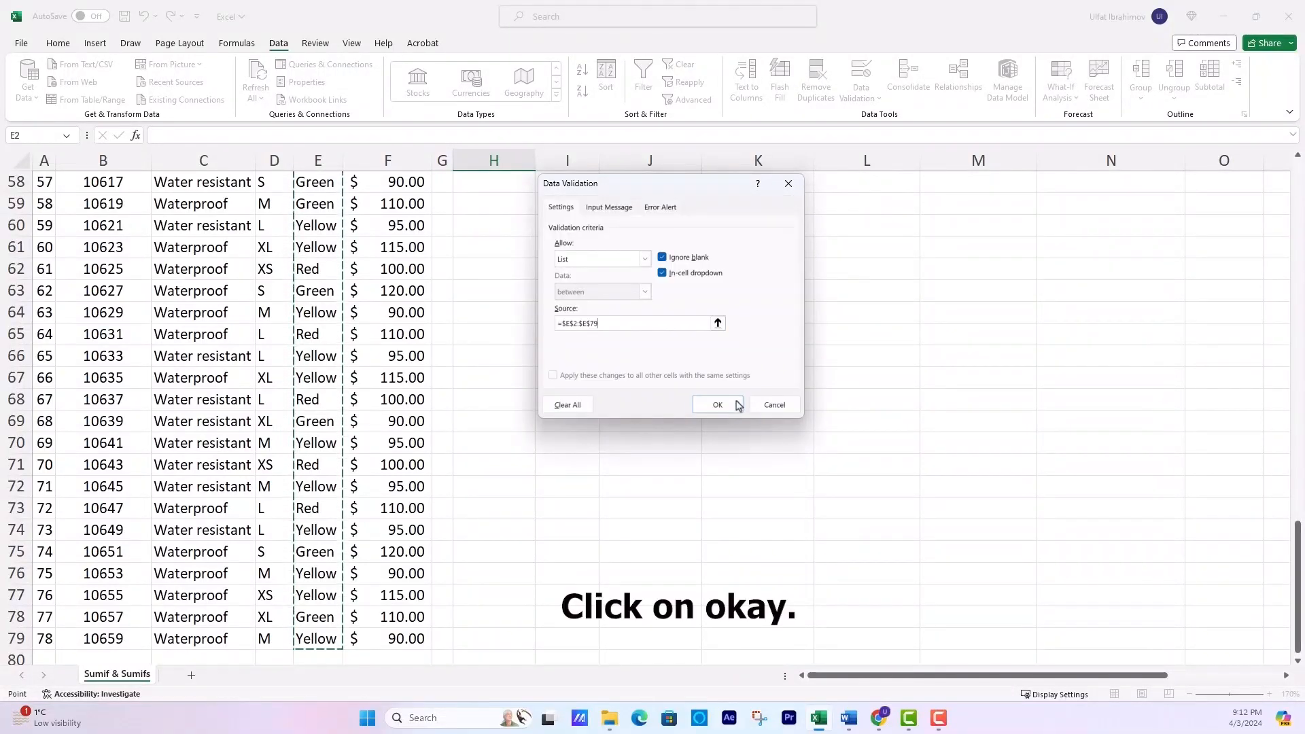
click(715, 403)
Choose Red from the color dropdown list in cell H3.
click(1298, 184)
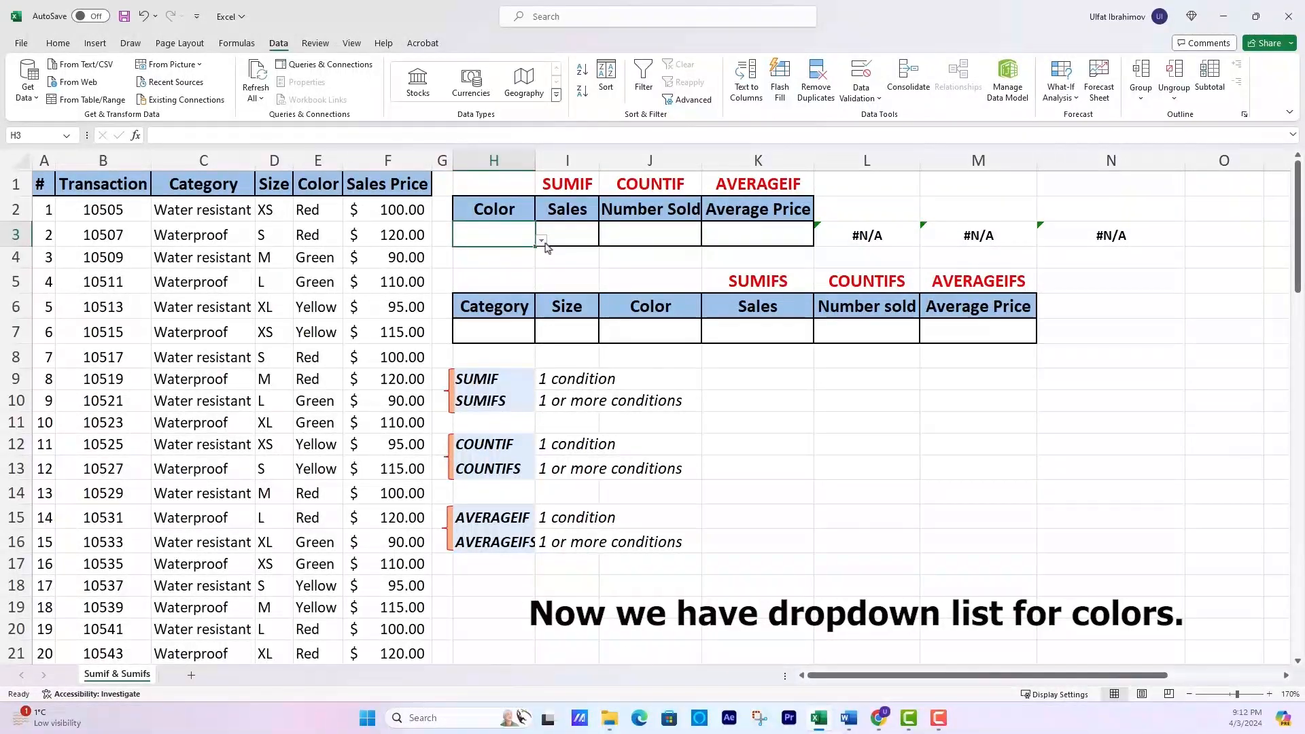
click(542, 240)
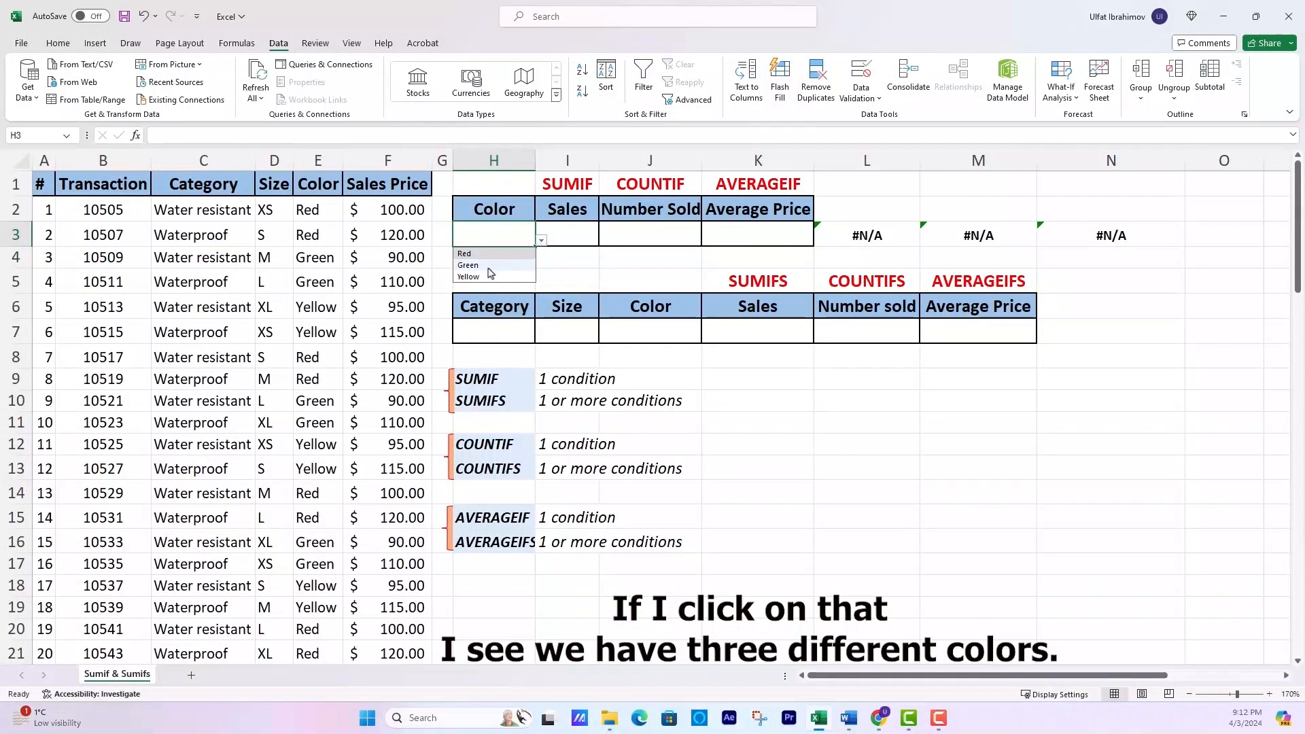
click(466, 253)
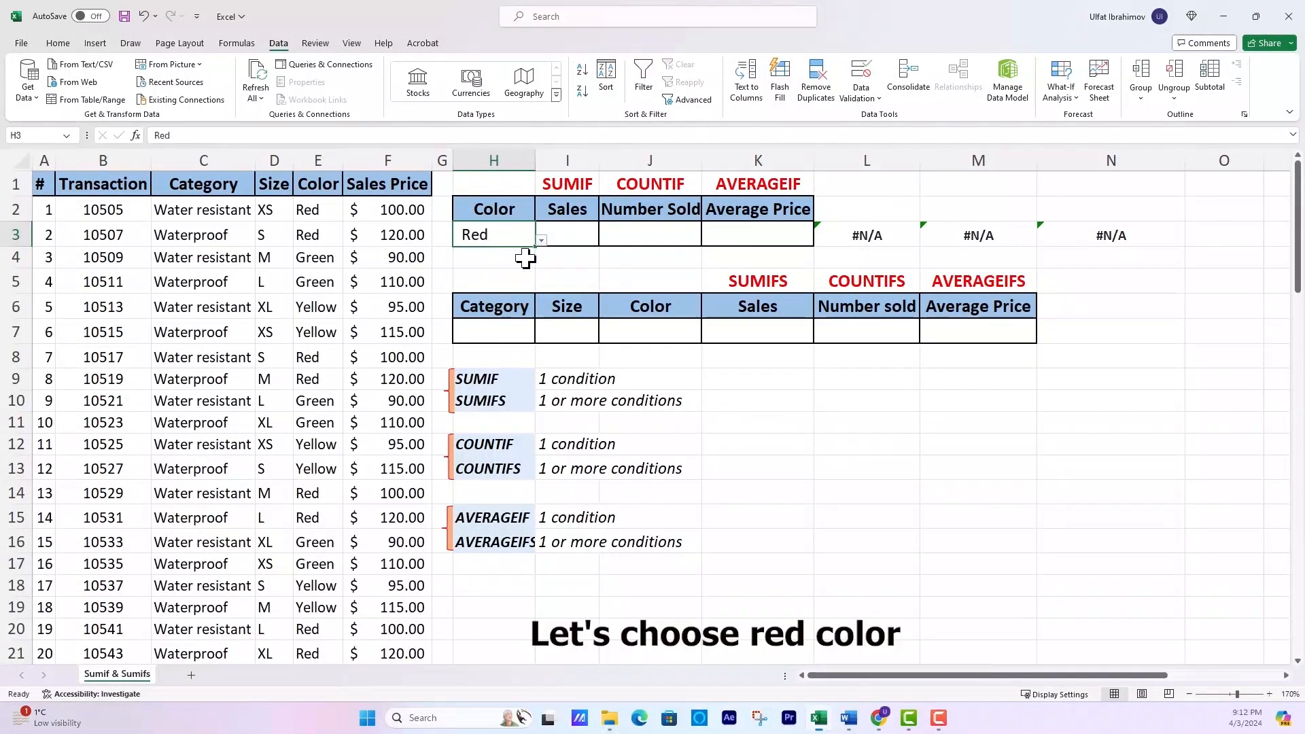
Calculate the sales for the chosen color in cell I3 with =SUMIF(E:E,H3,F:F).
click(554, 231)
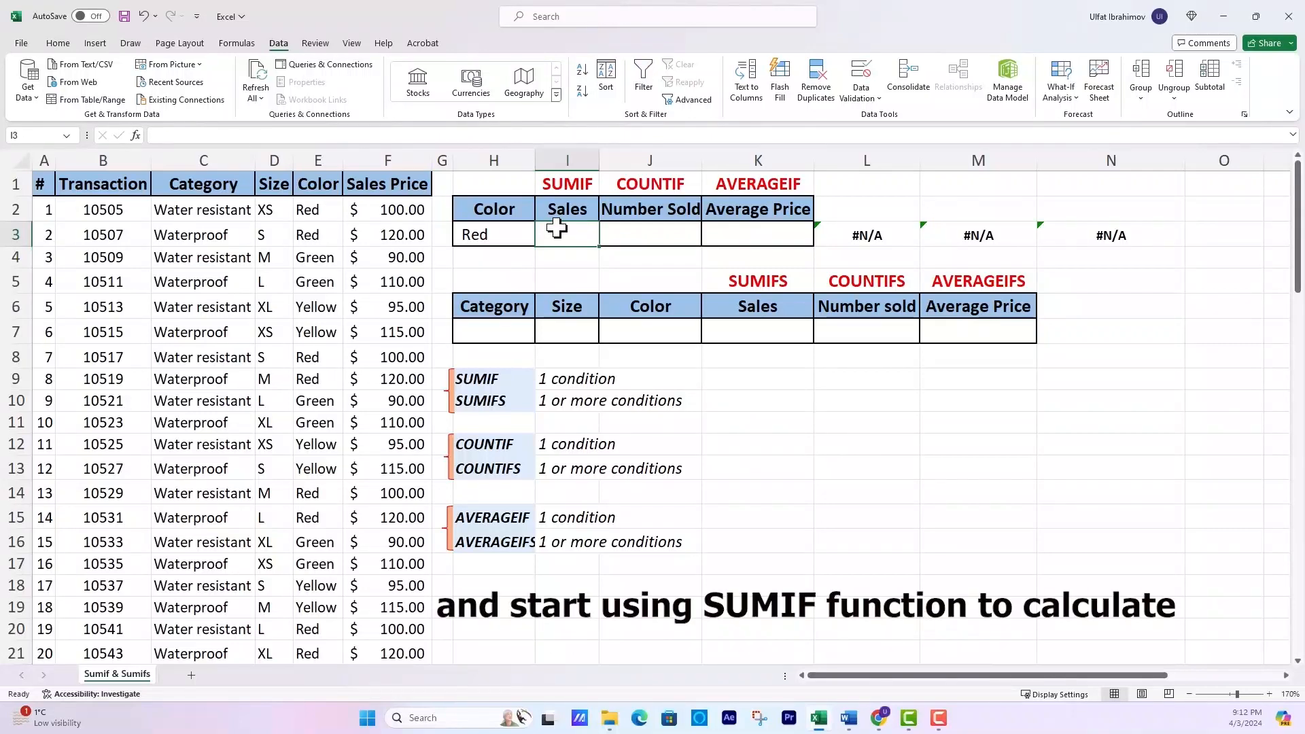
text(=)
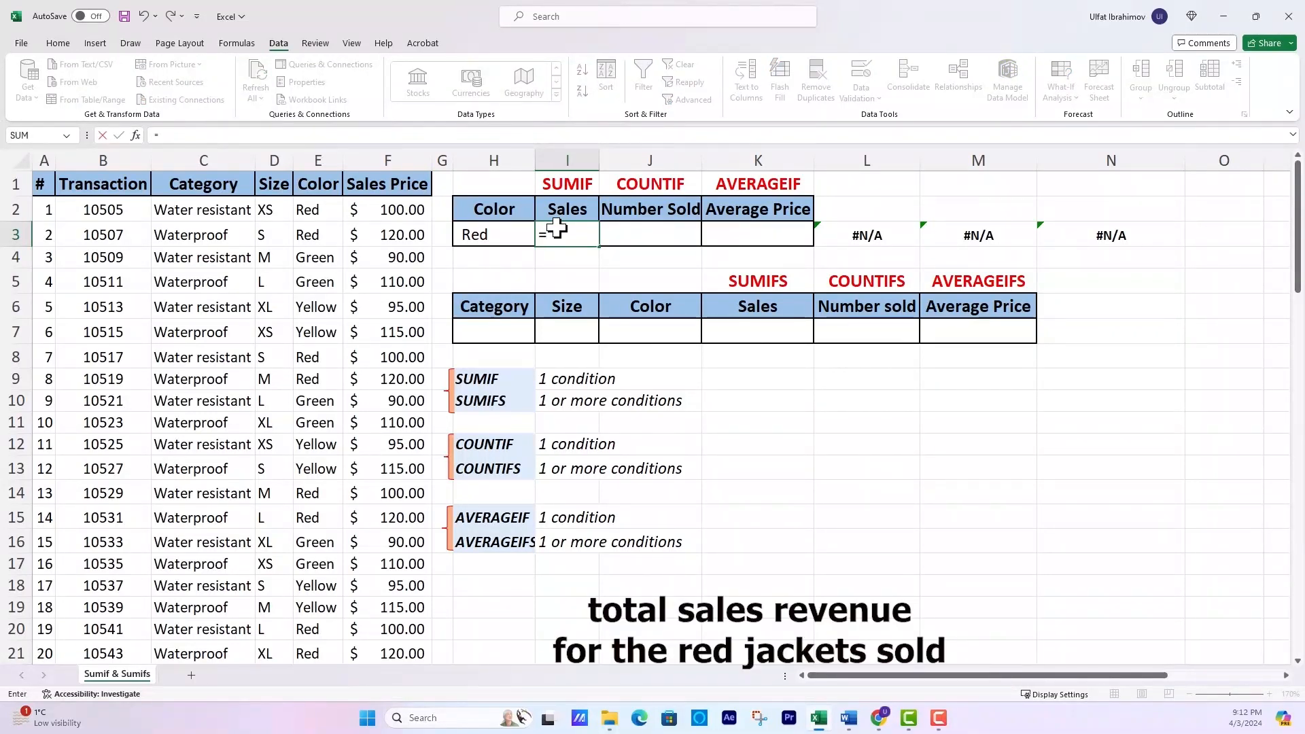
text(sumif)
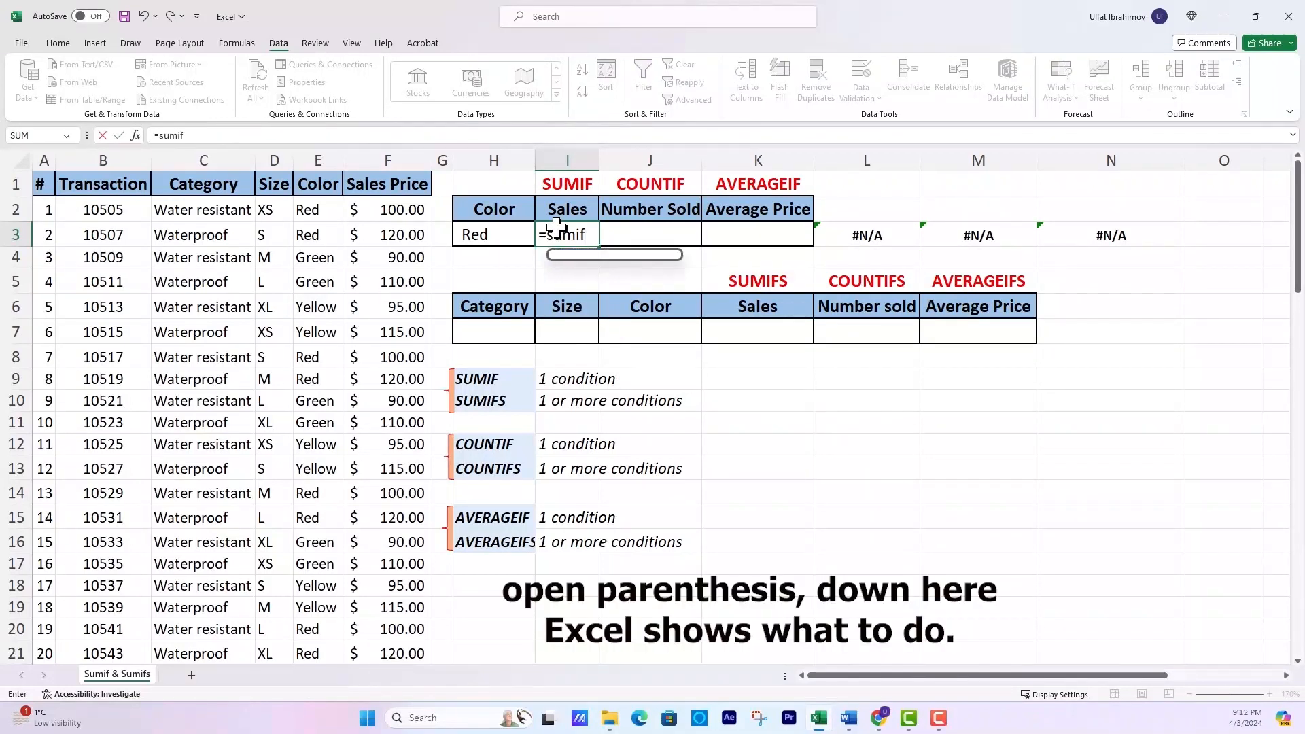
text(()
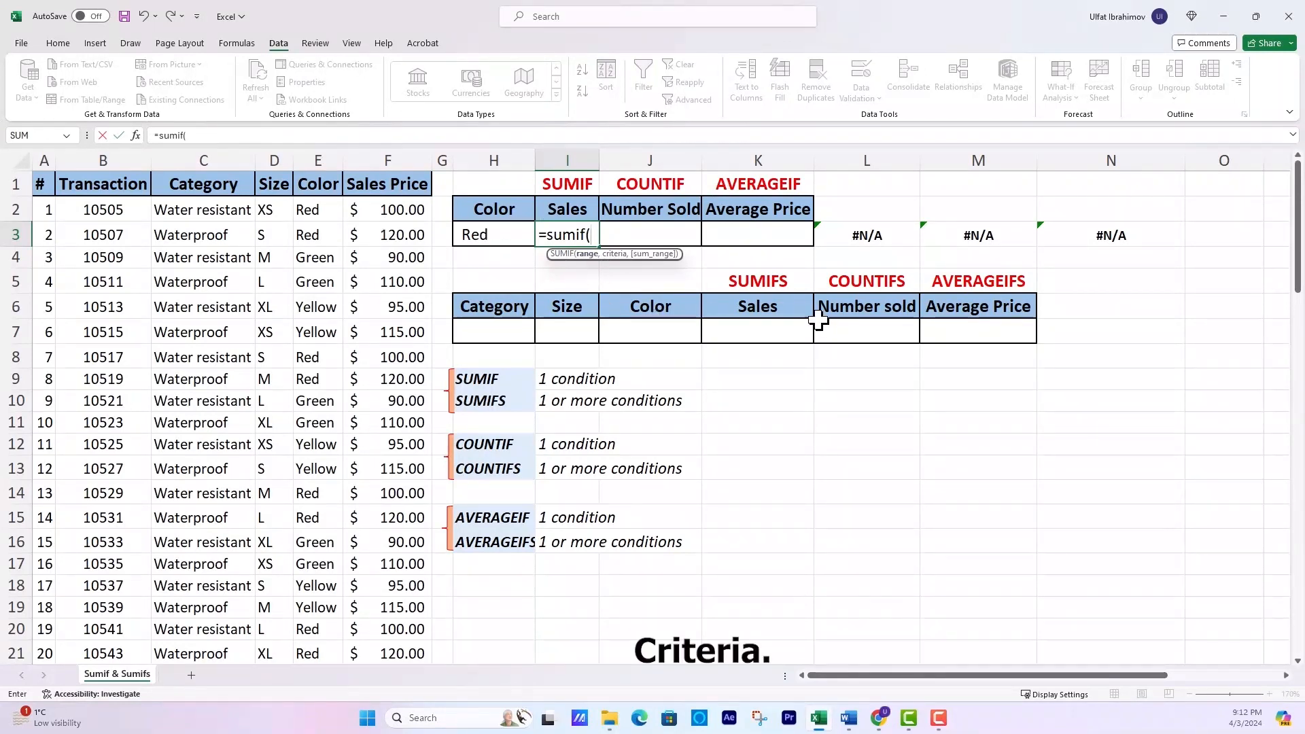
click(318, 158)
text(,)
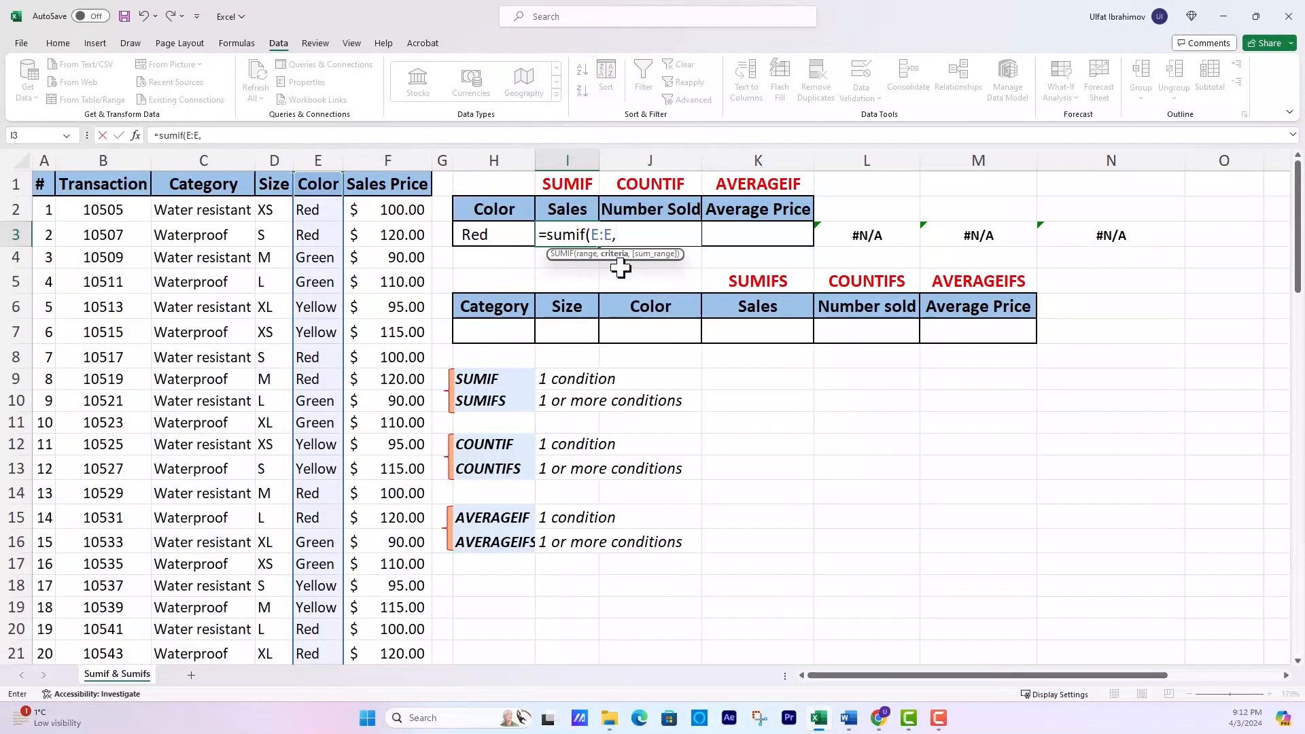
click(504, 234)
text(,)
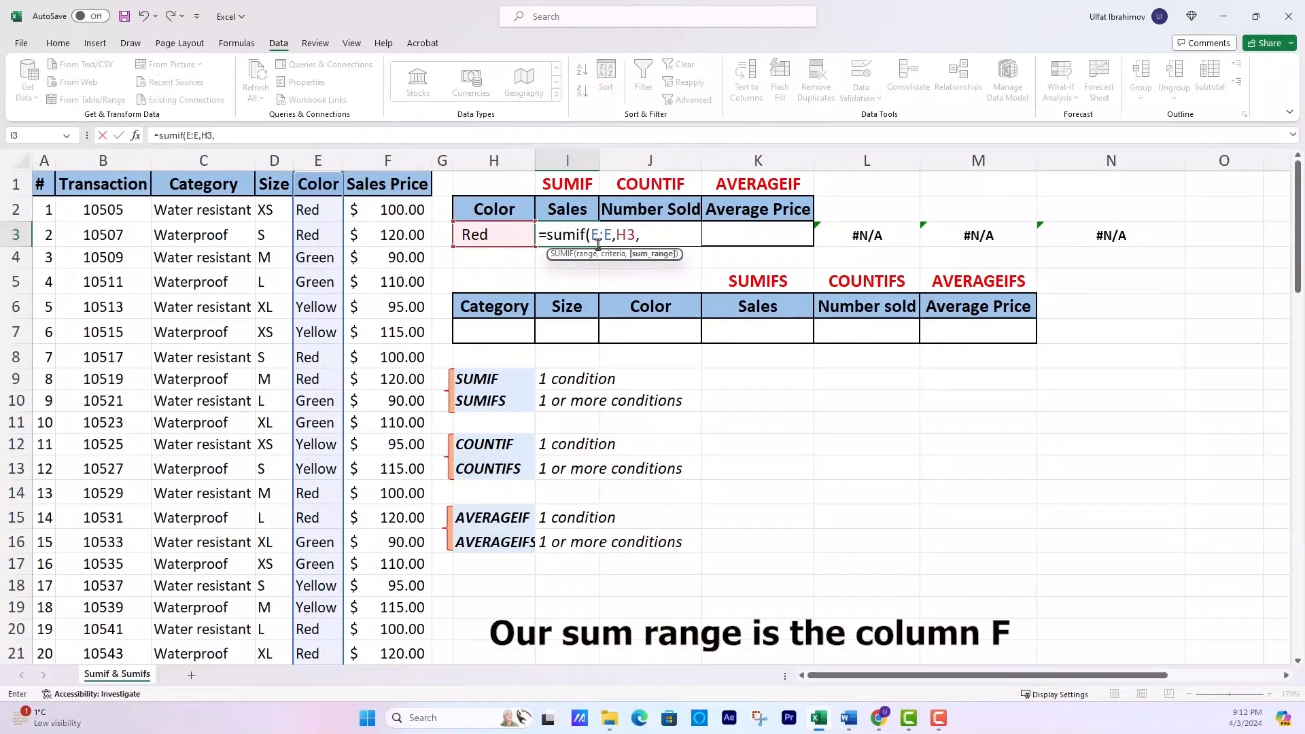
click(400, 158)
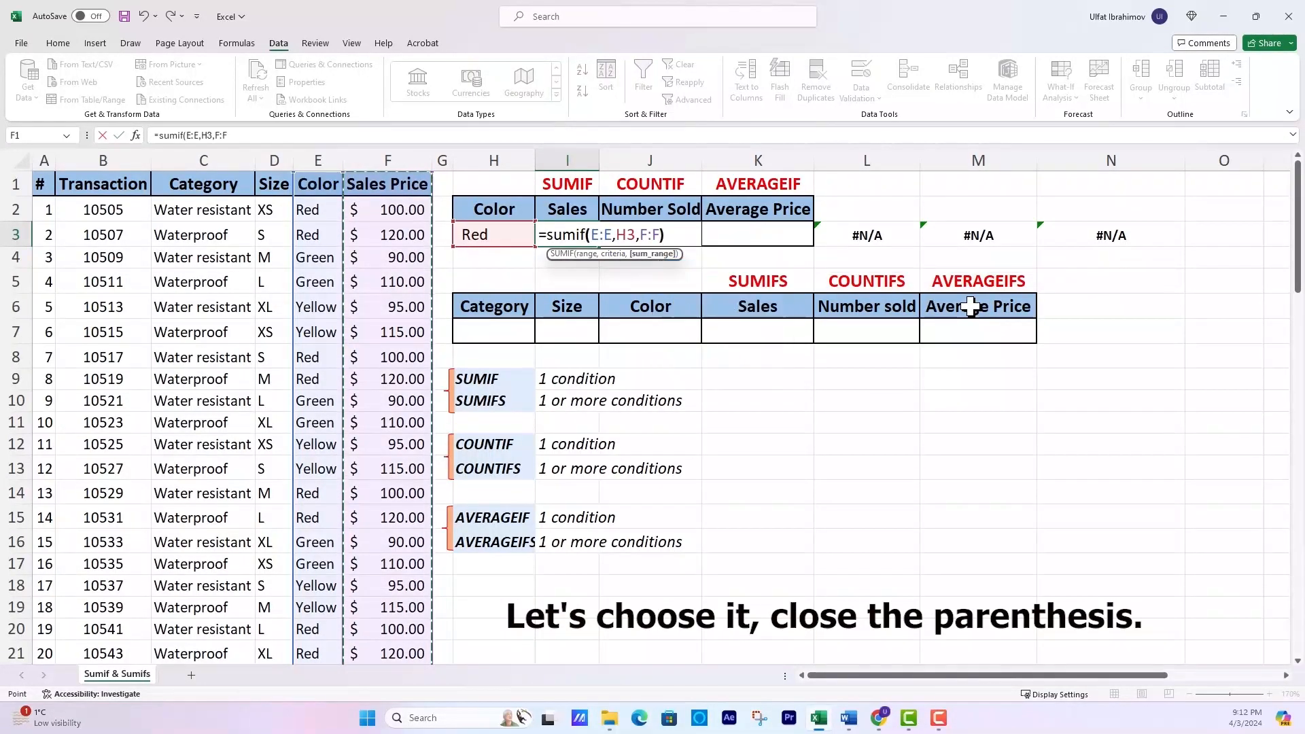
text())
key(Return)
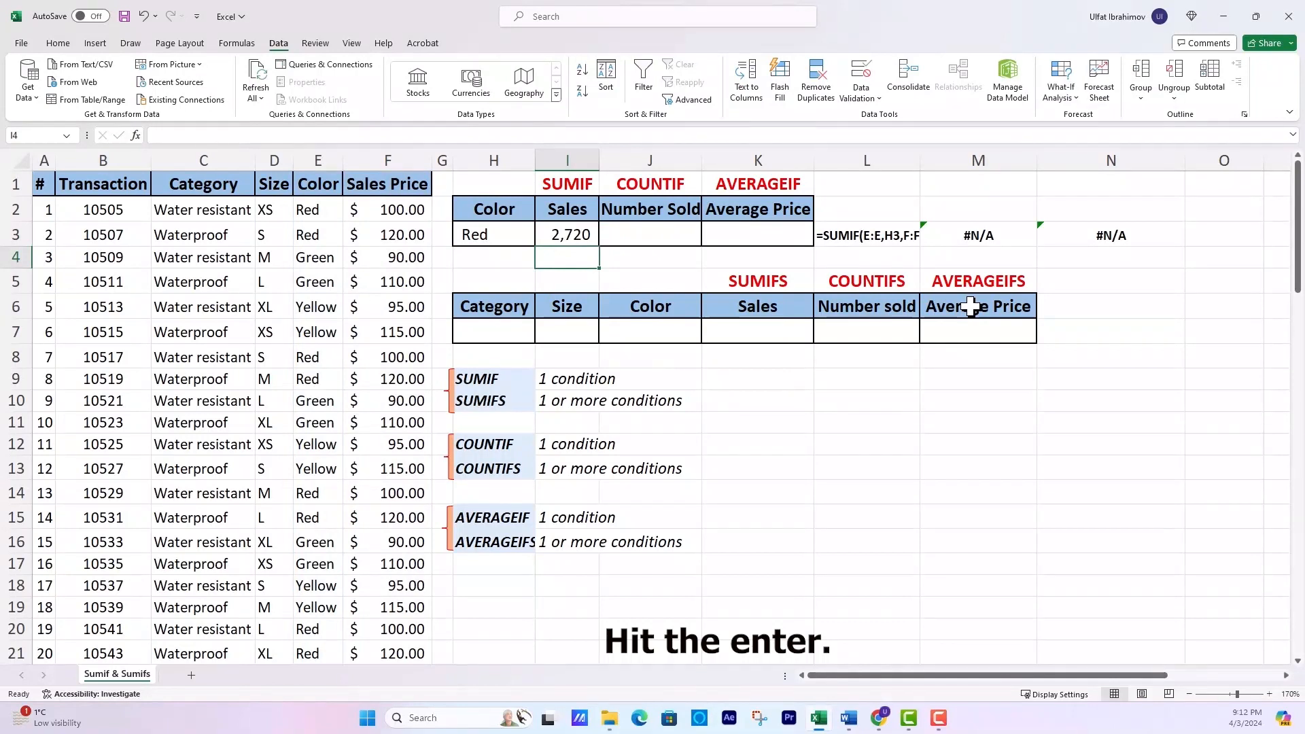
Count the jackets sold in the chosen color in cell J3 with =COUNTIF(E:E,H3).
key(Up)
key(Right)
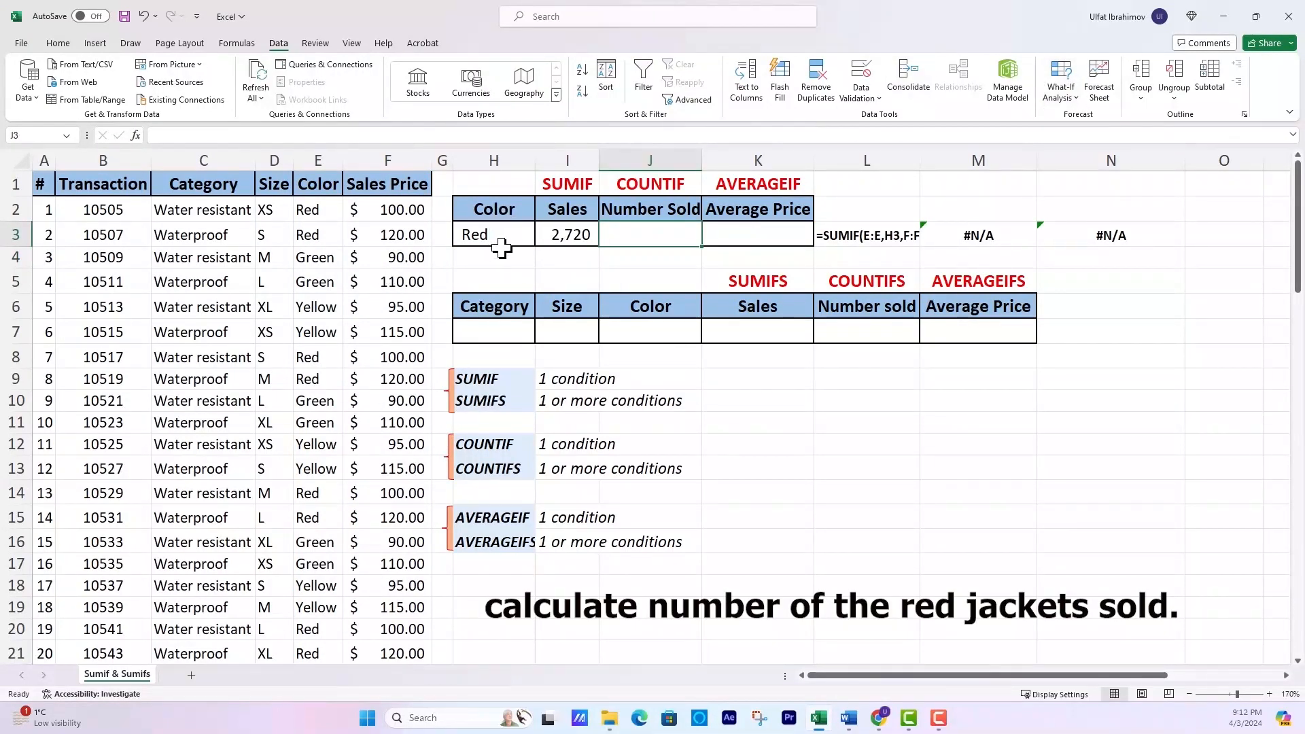
text(=)
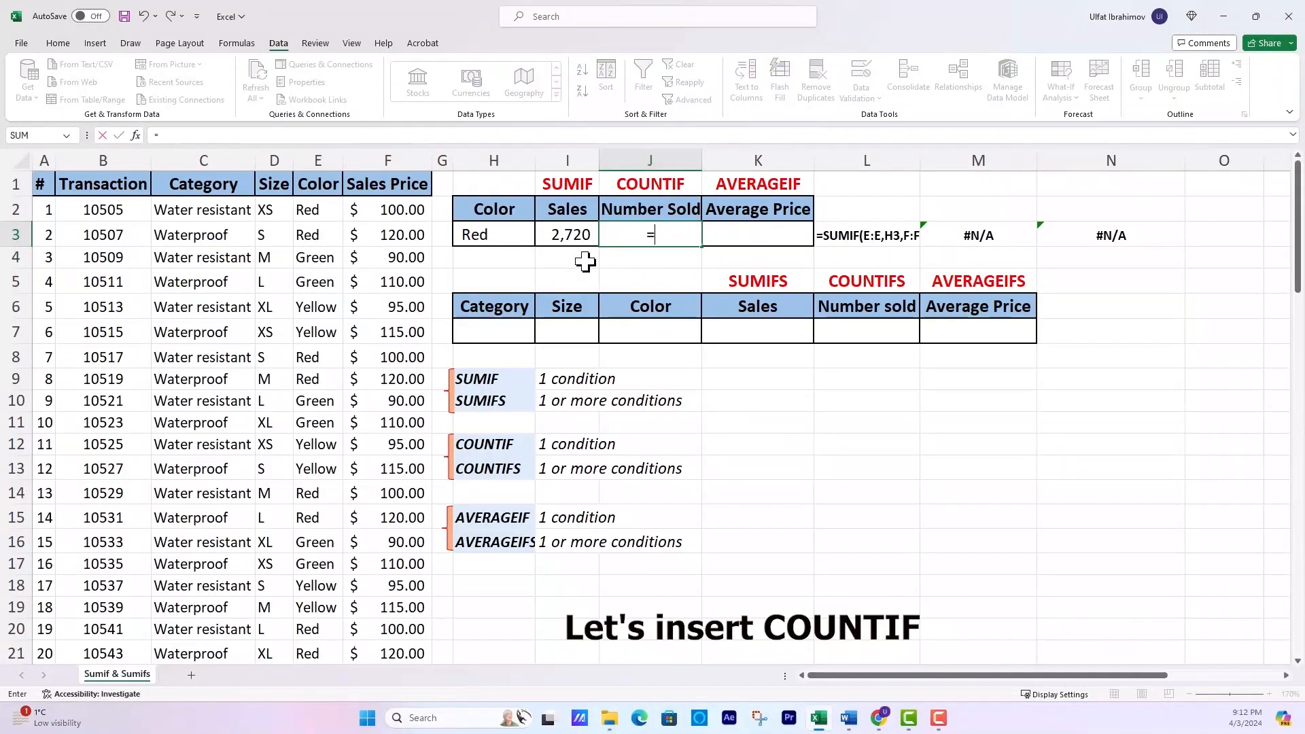
text(countif)
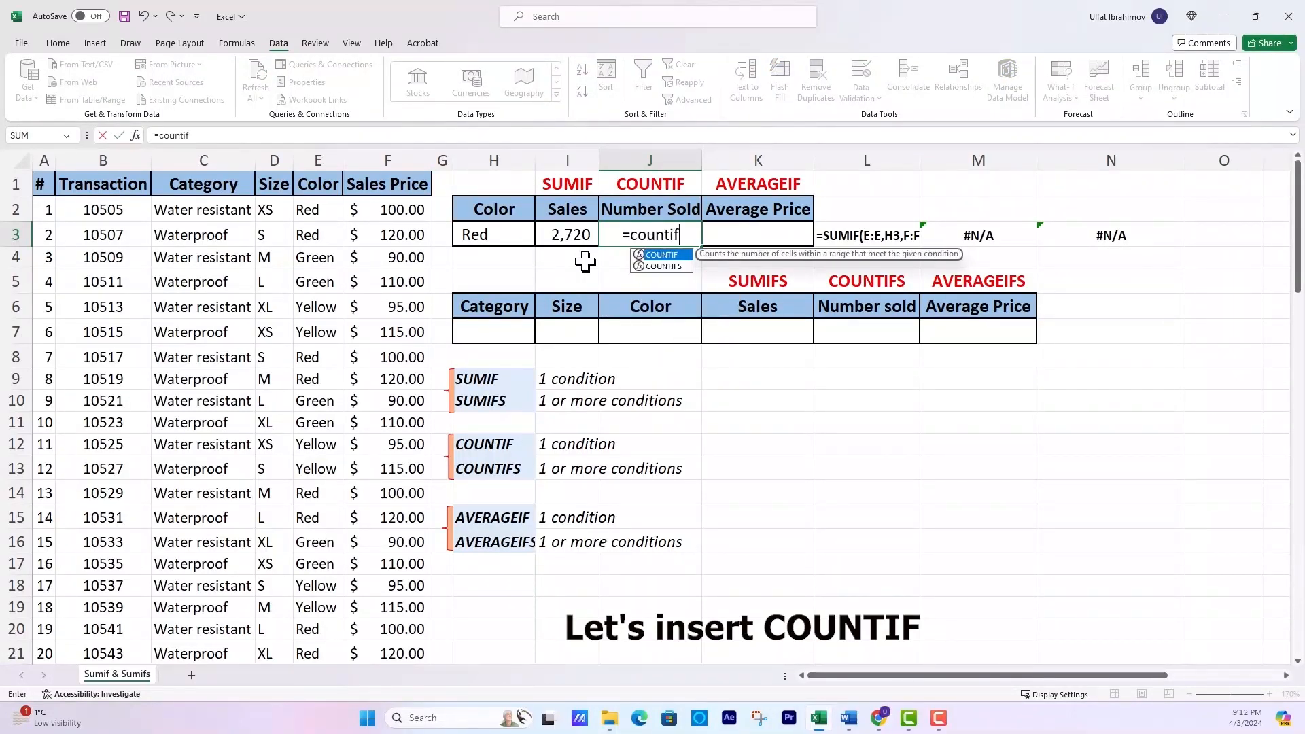
text(()
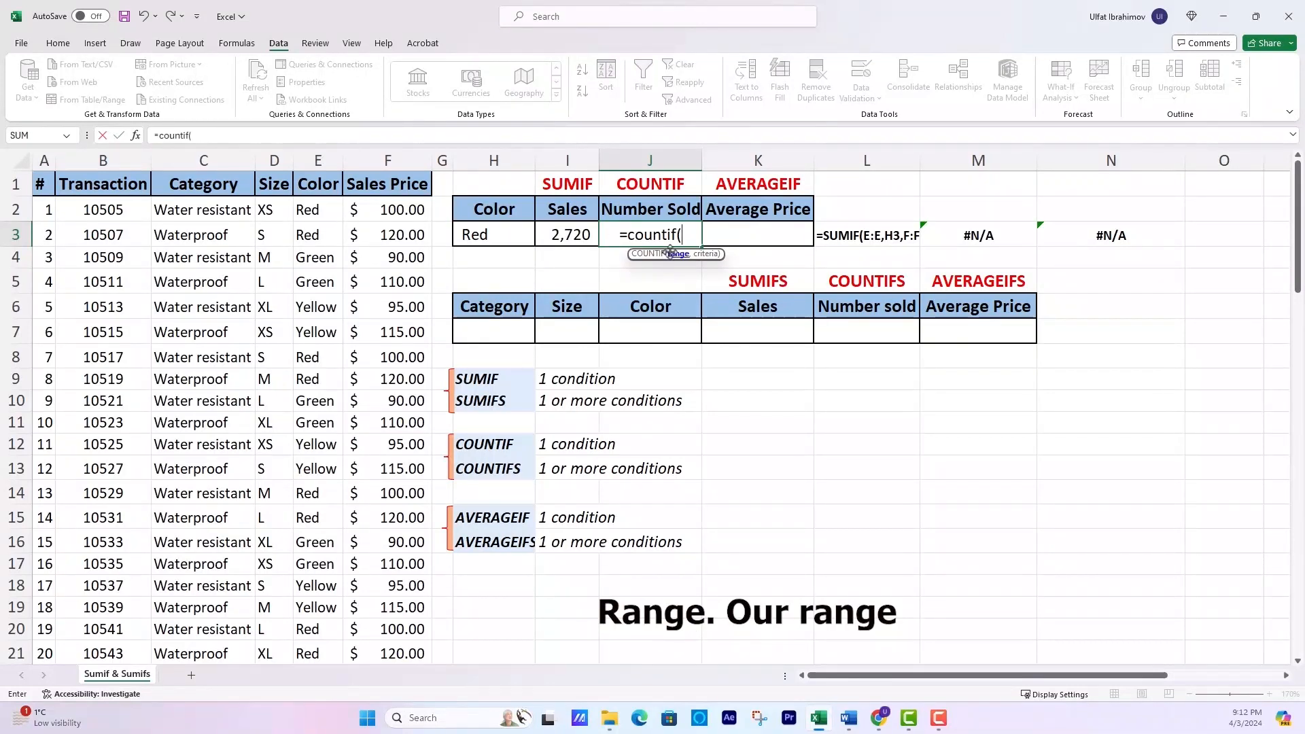
click(313, 154)
text(,)
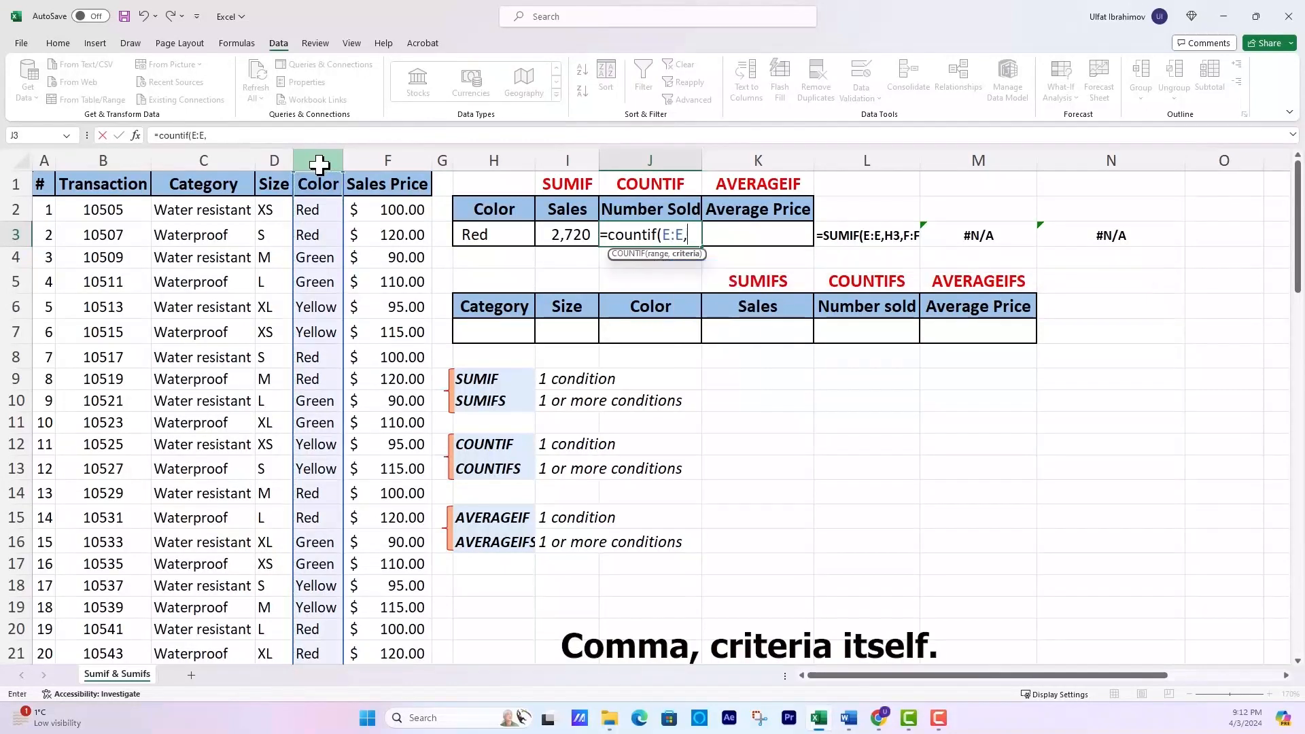
click(496, 235)
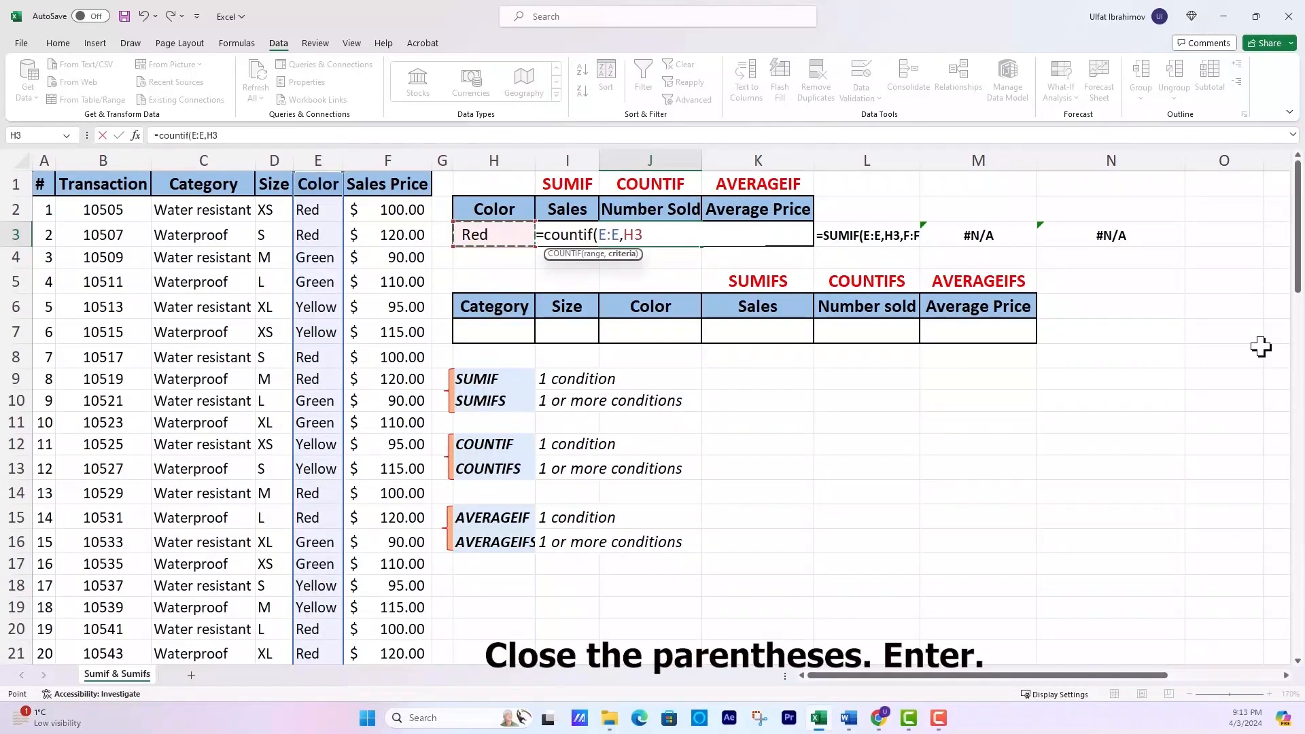
key(Return)
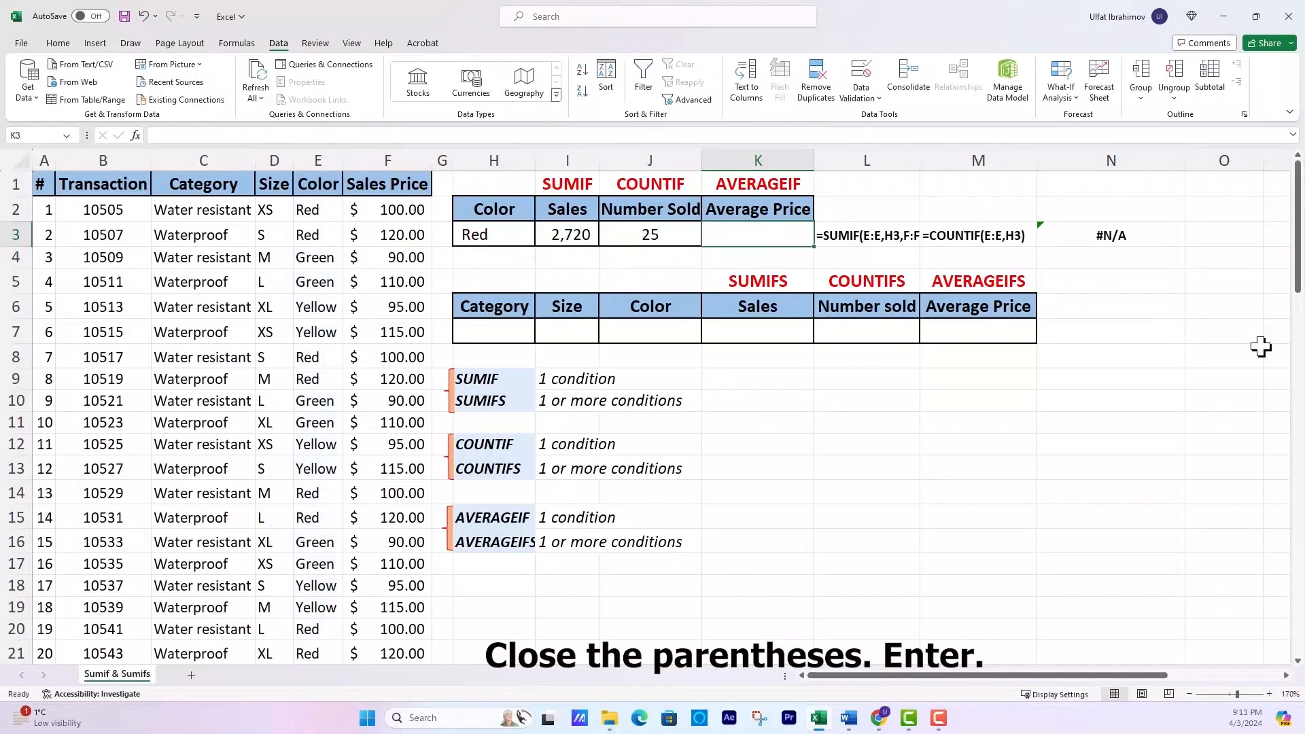
Calculate the average price for the chosen color in cell K3 with =AVERAGEIF(E:E,H3,F:F).
text(=ave)
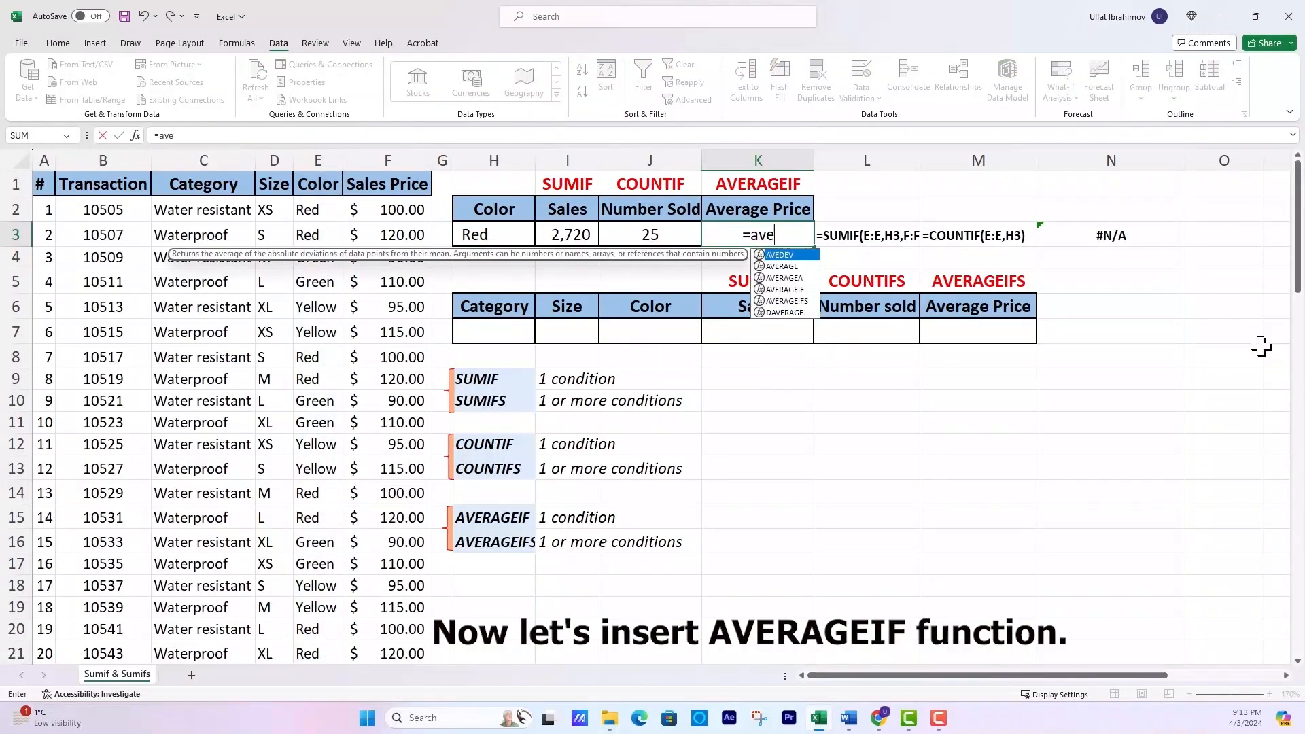
text(rage)
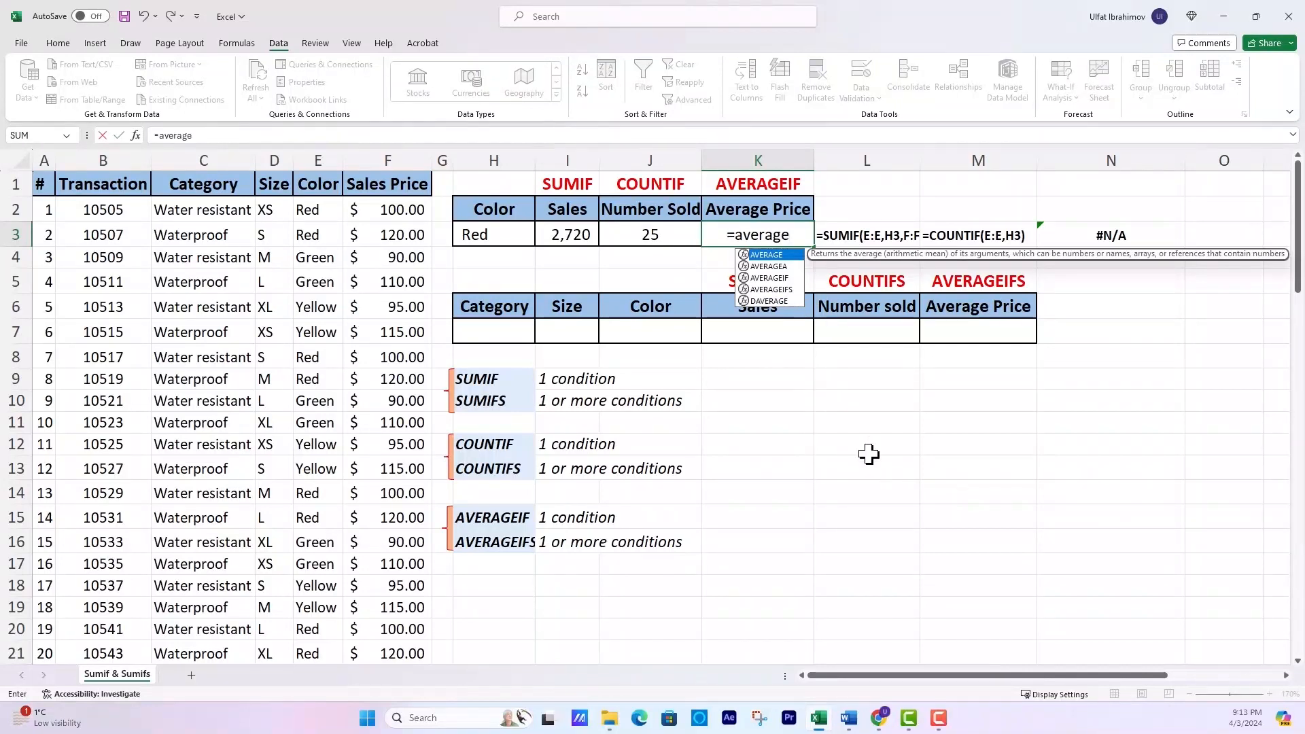
double_click(781, 277)
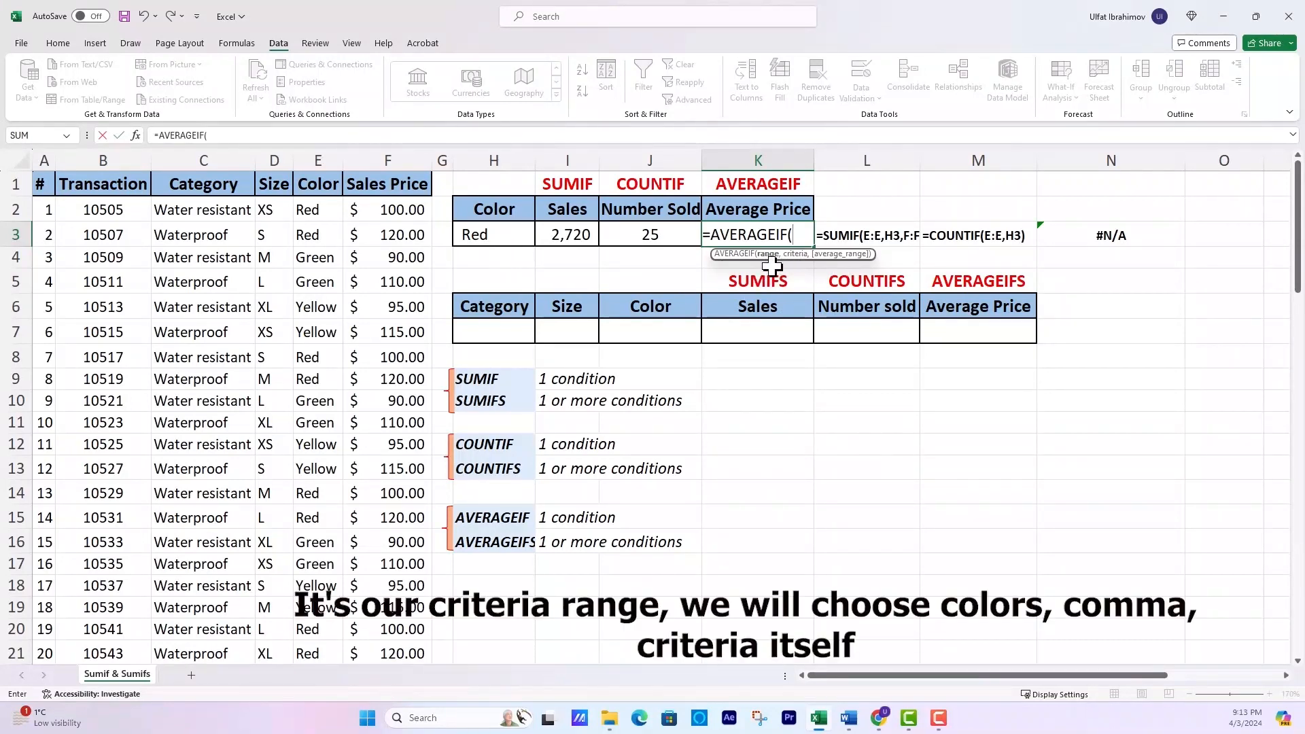
click(318, 163)
text(,)
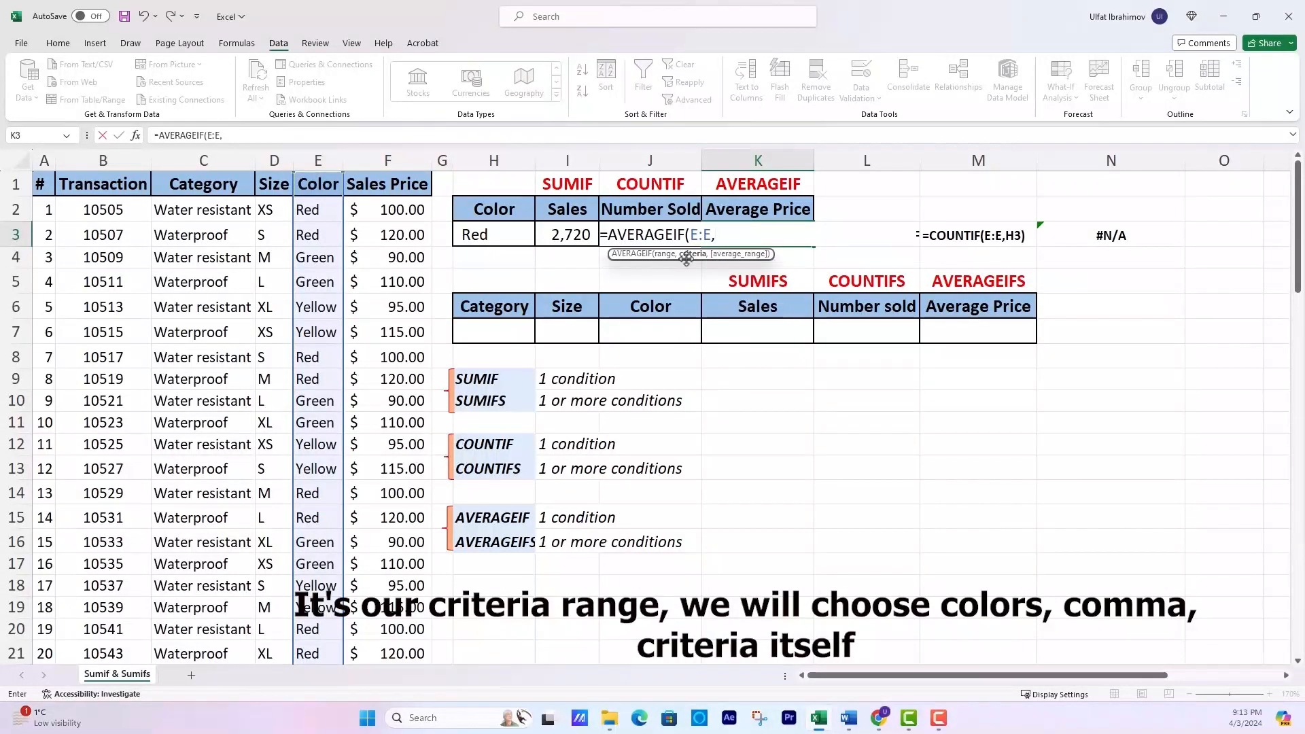
click(521, 234)
text(,)
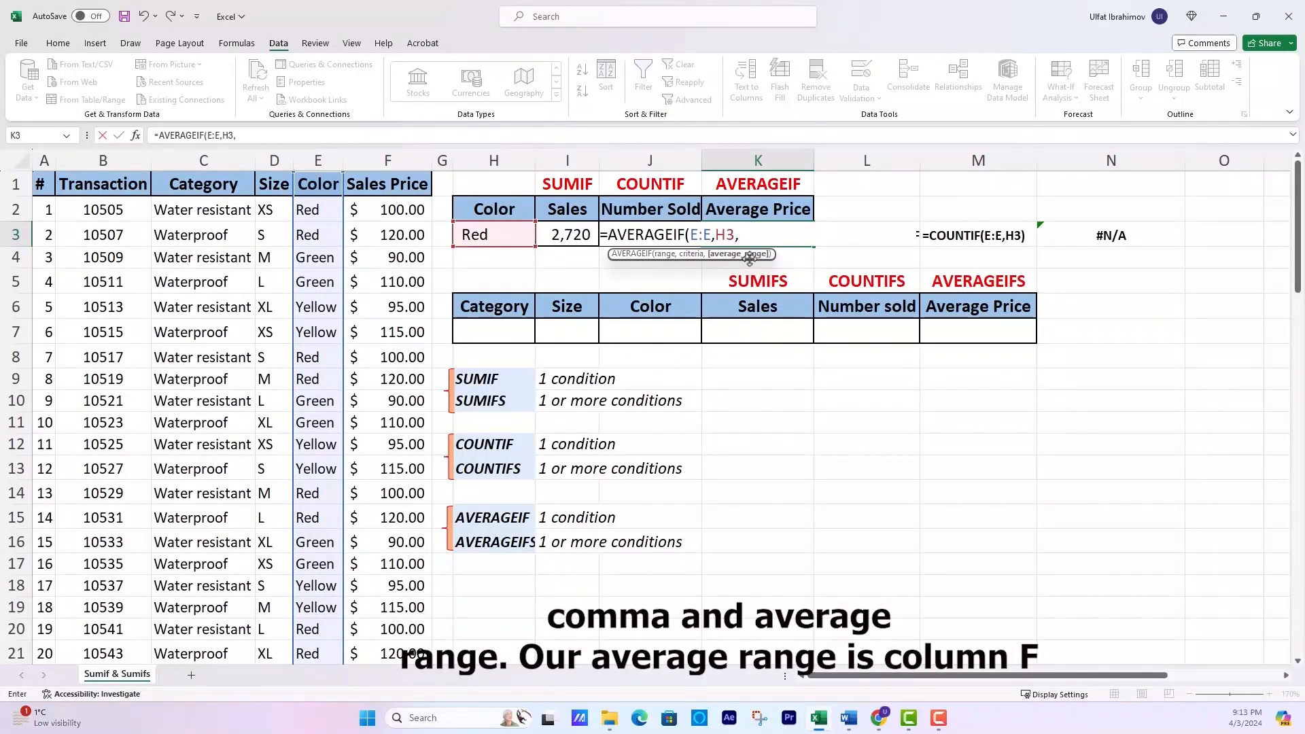
click(392, 161)
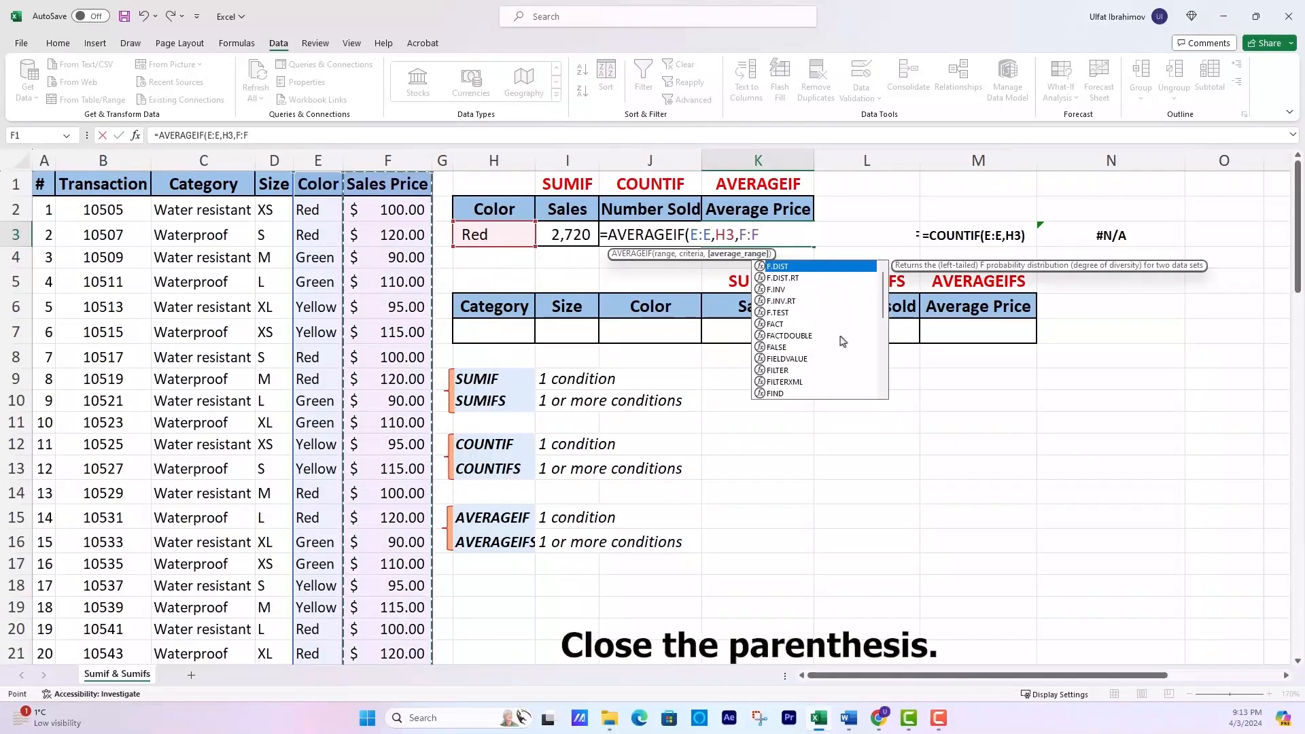
text())
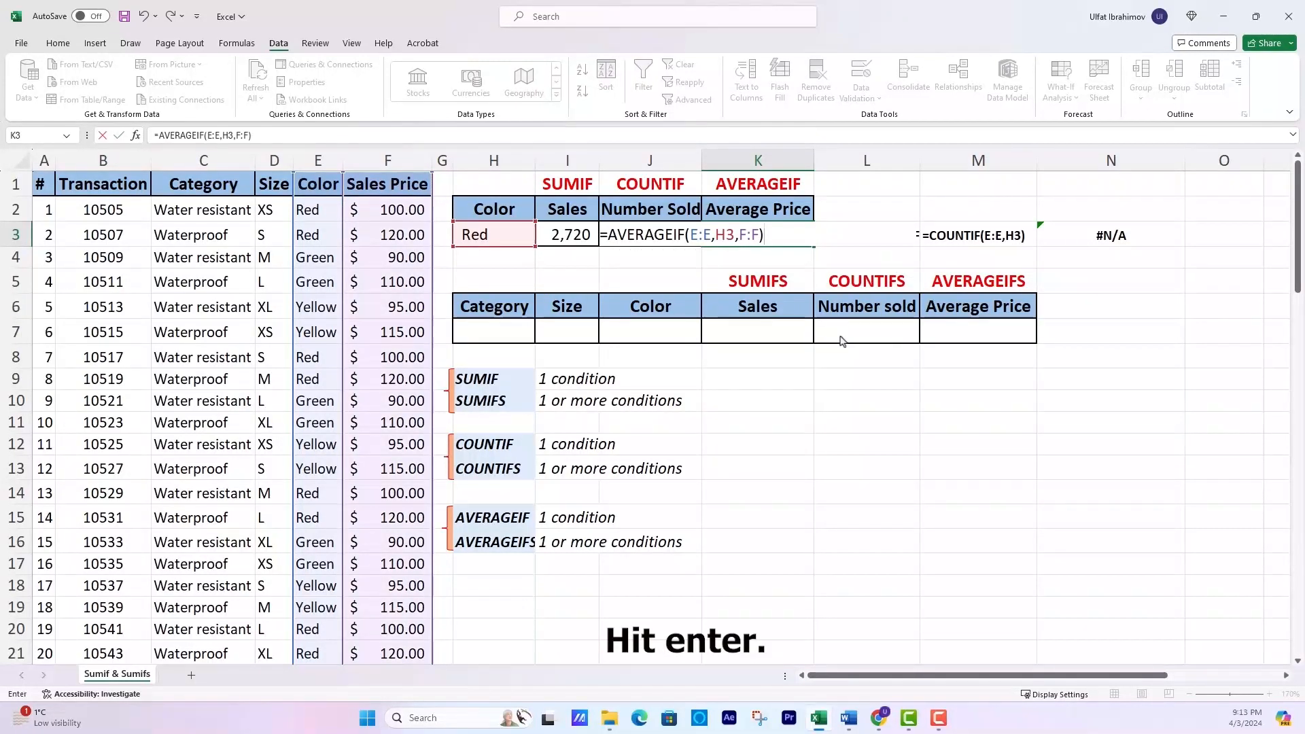
key(Return)
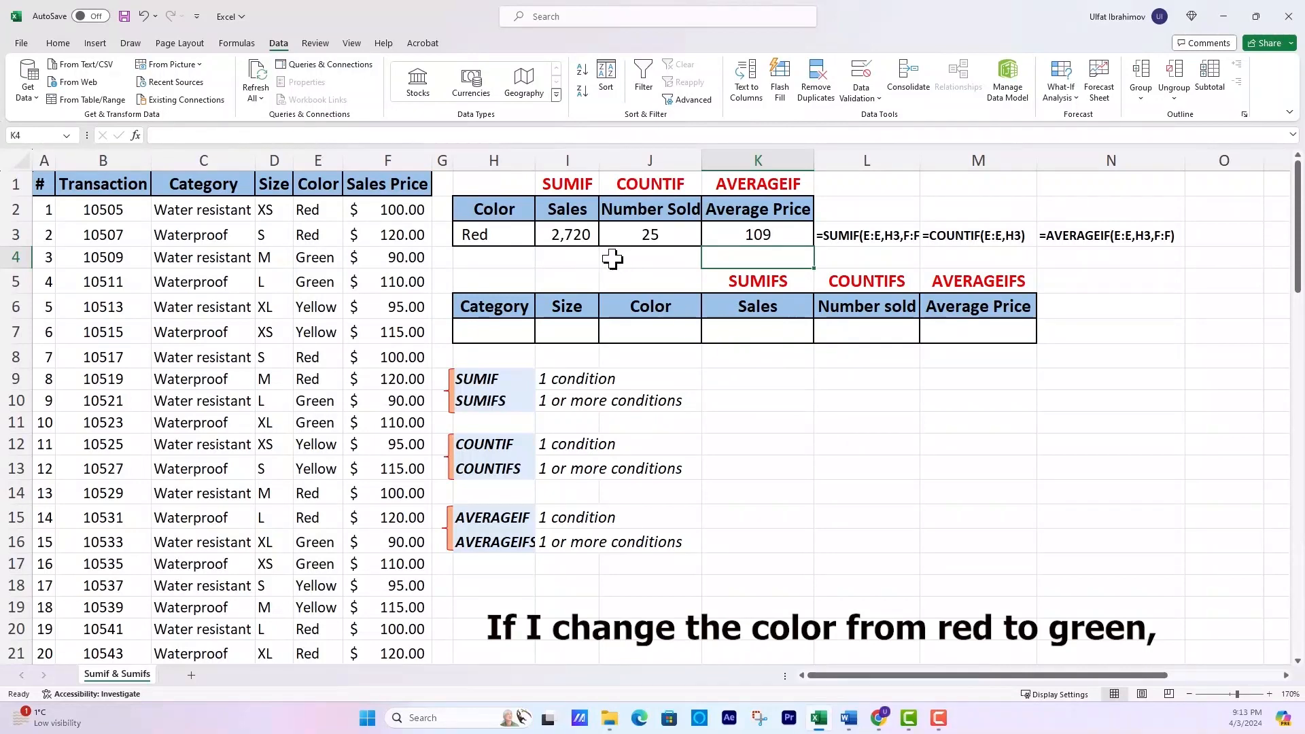
Switch the color in cell H3 to Green and after that to Yellow using its dropdown list.
click(520, 237)
click(539, 241)
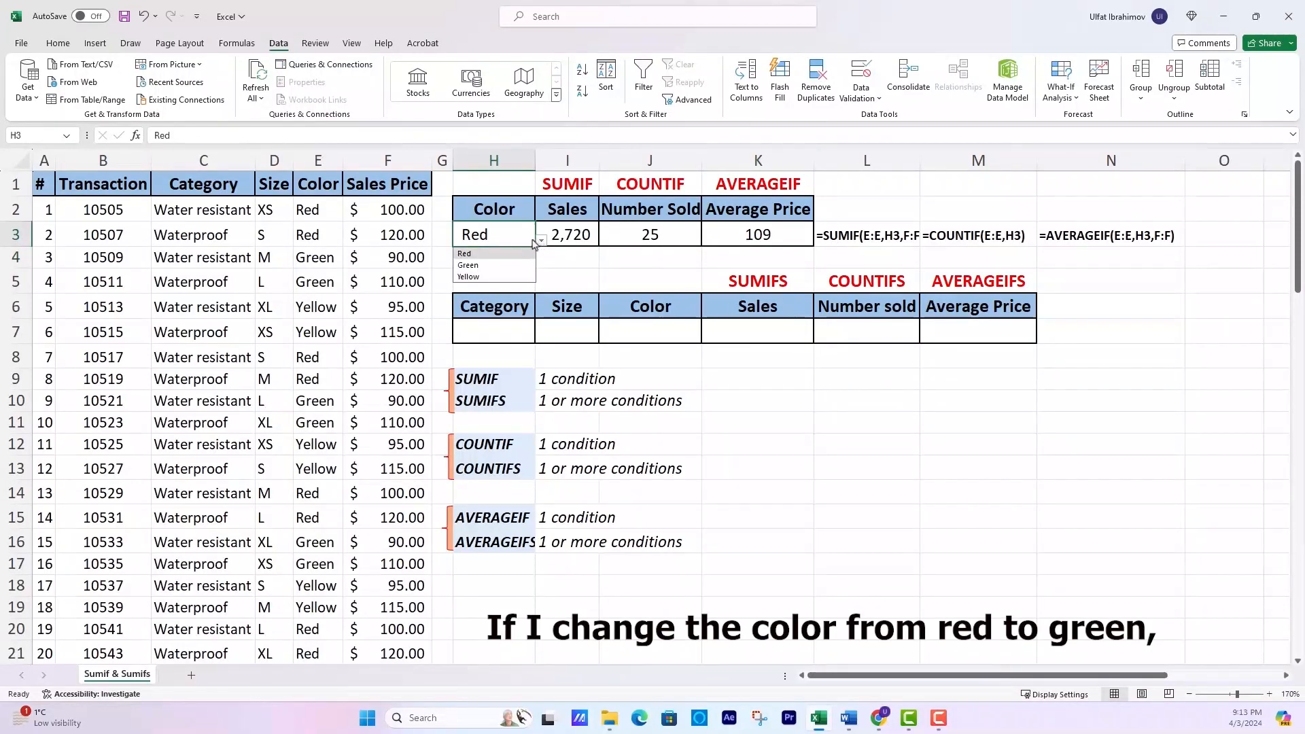
click(469, 265)
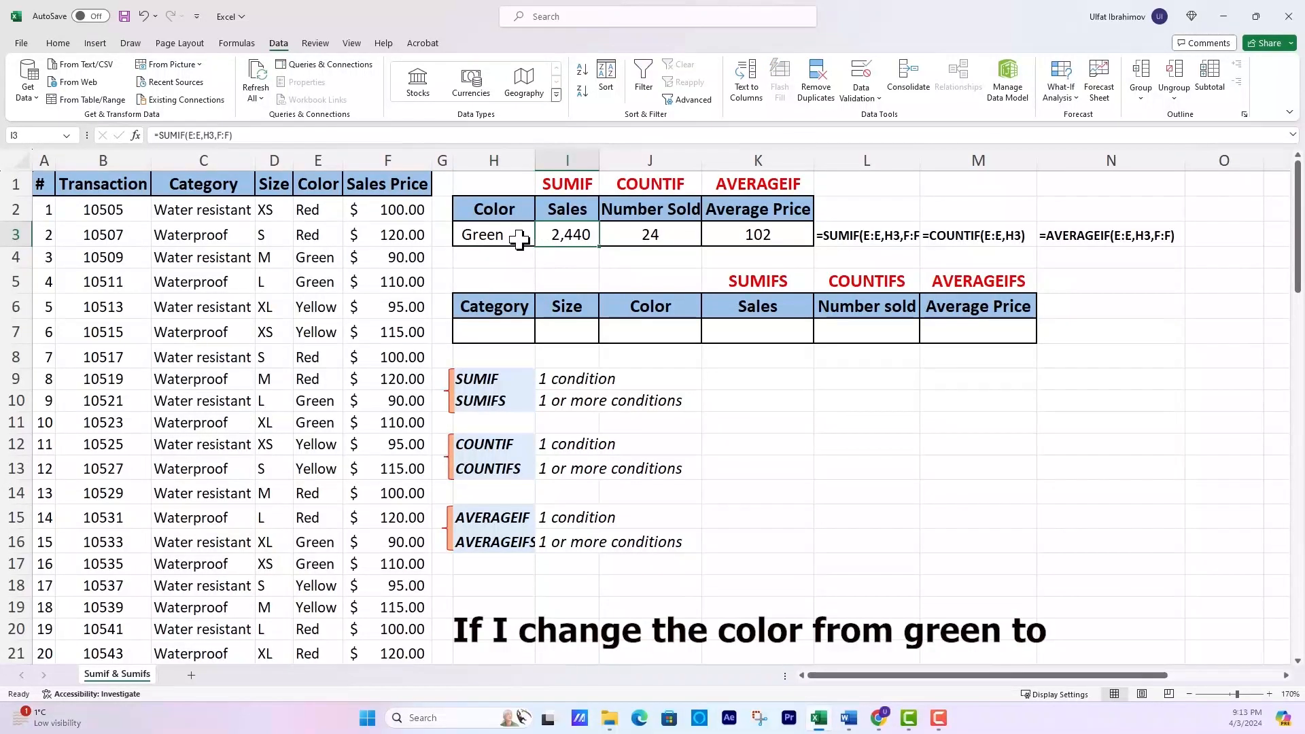
click(541, 242)
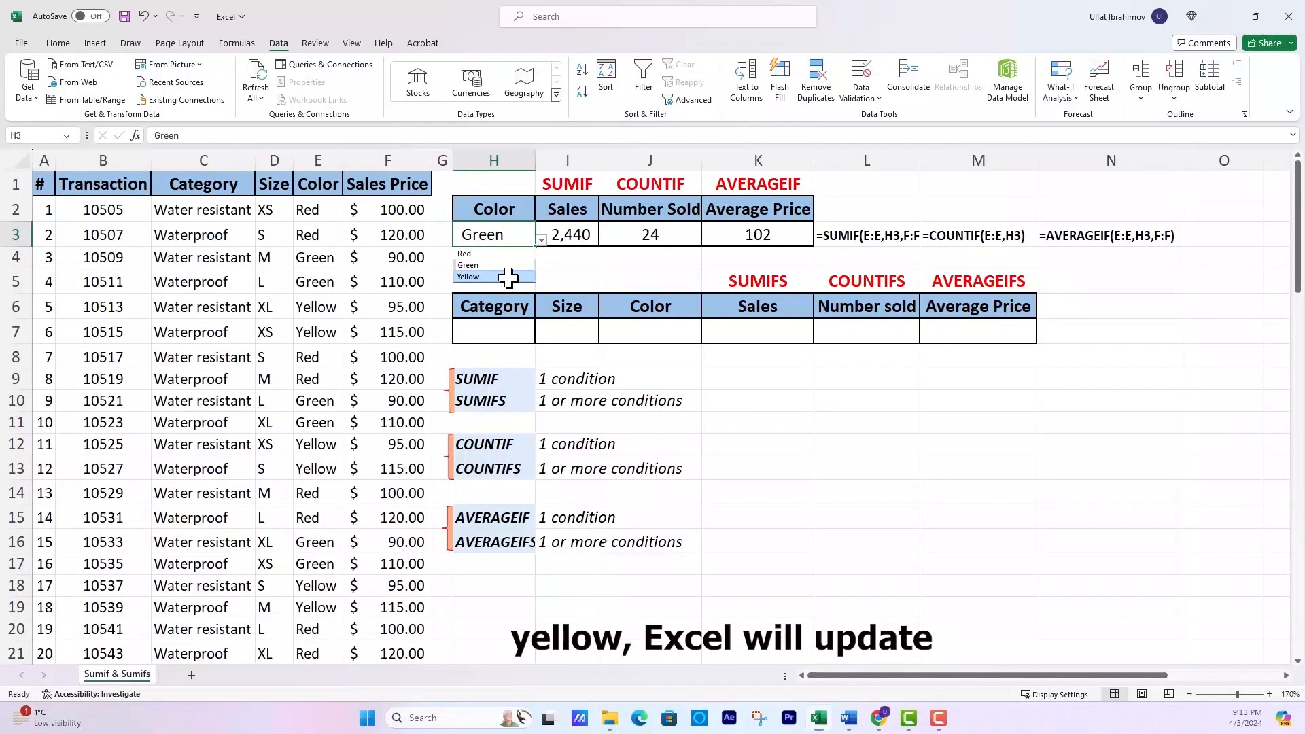
click(503, 277)
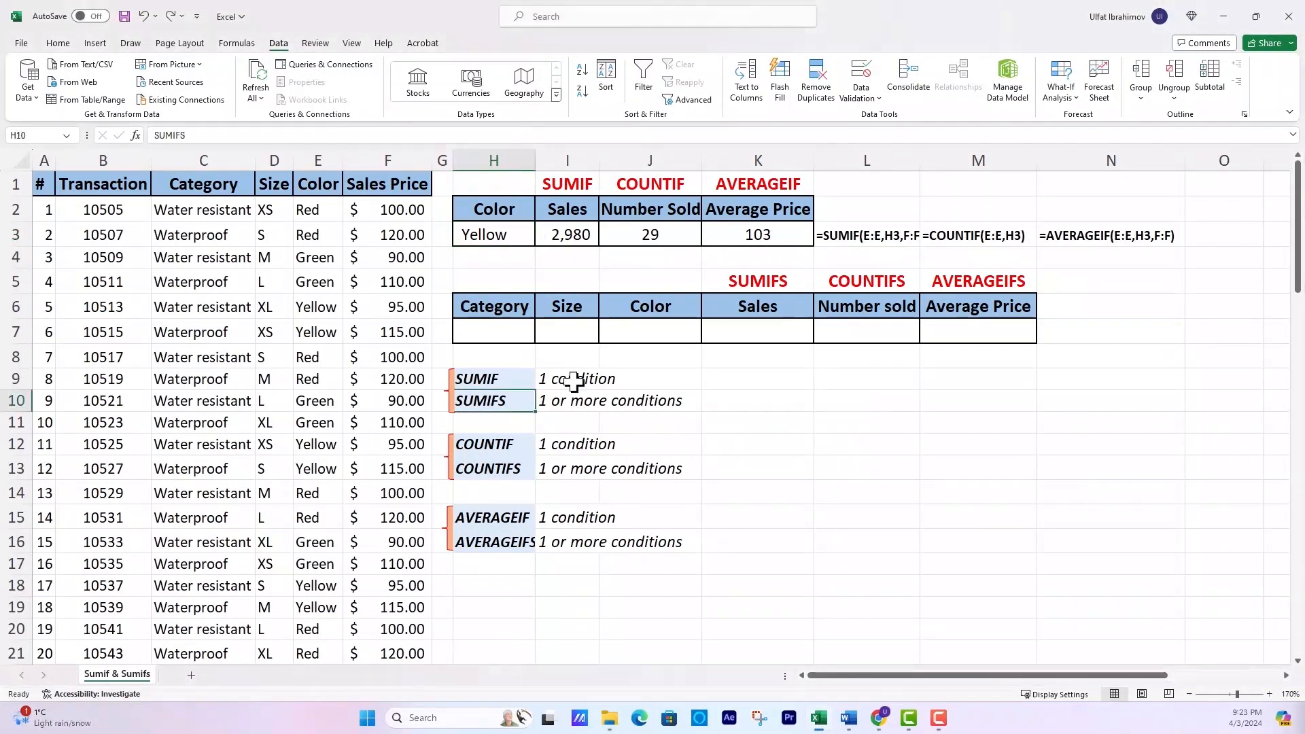
Review the notes in H9:I16 on how many conditions the SUMIF, COUNTIF and AVERAGEIF functions and their IFS versions accept.
click(466, 365)
drag(465, 365, 705, 542)
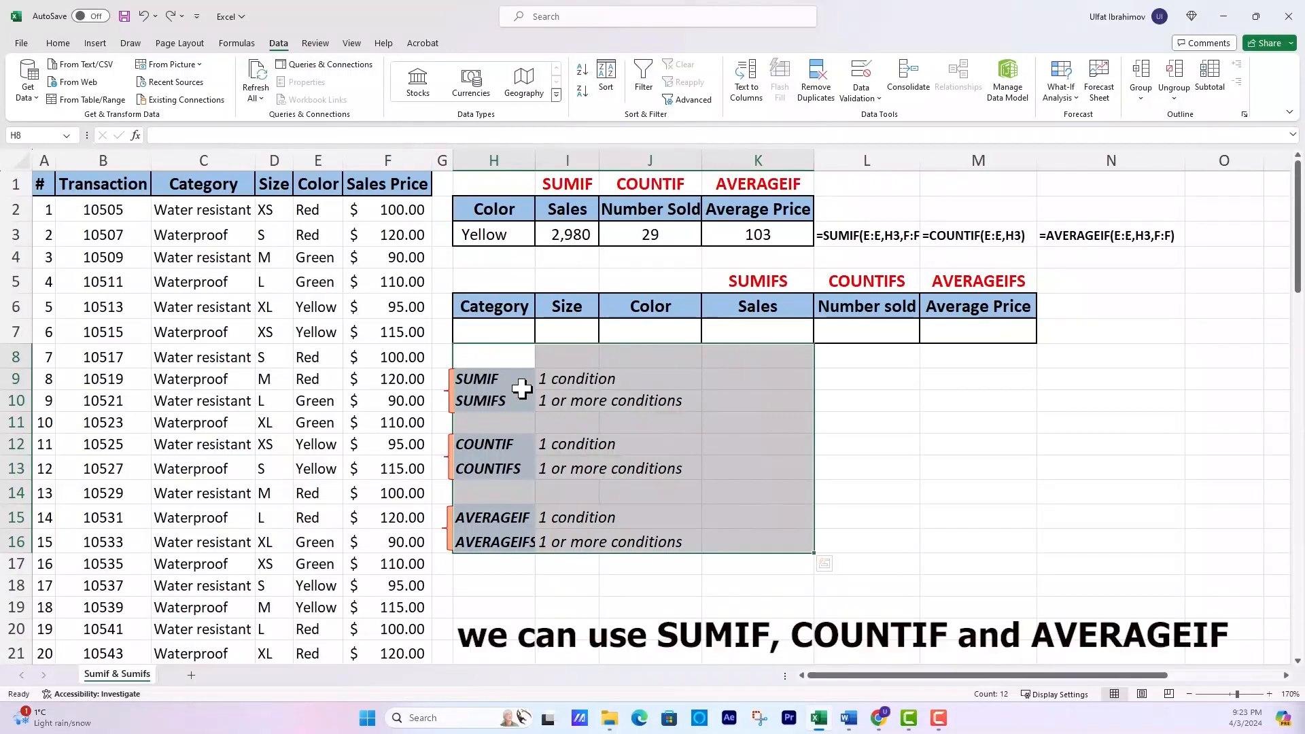
click(496, 381)
click(495, 444)
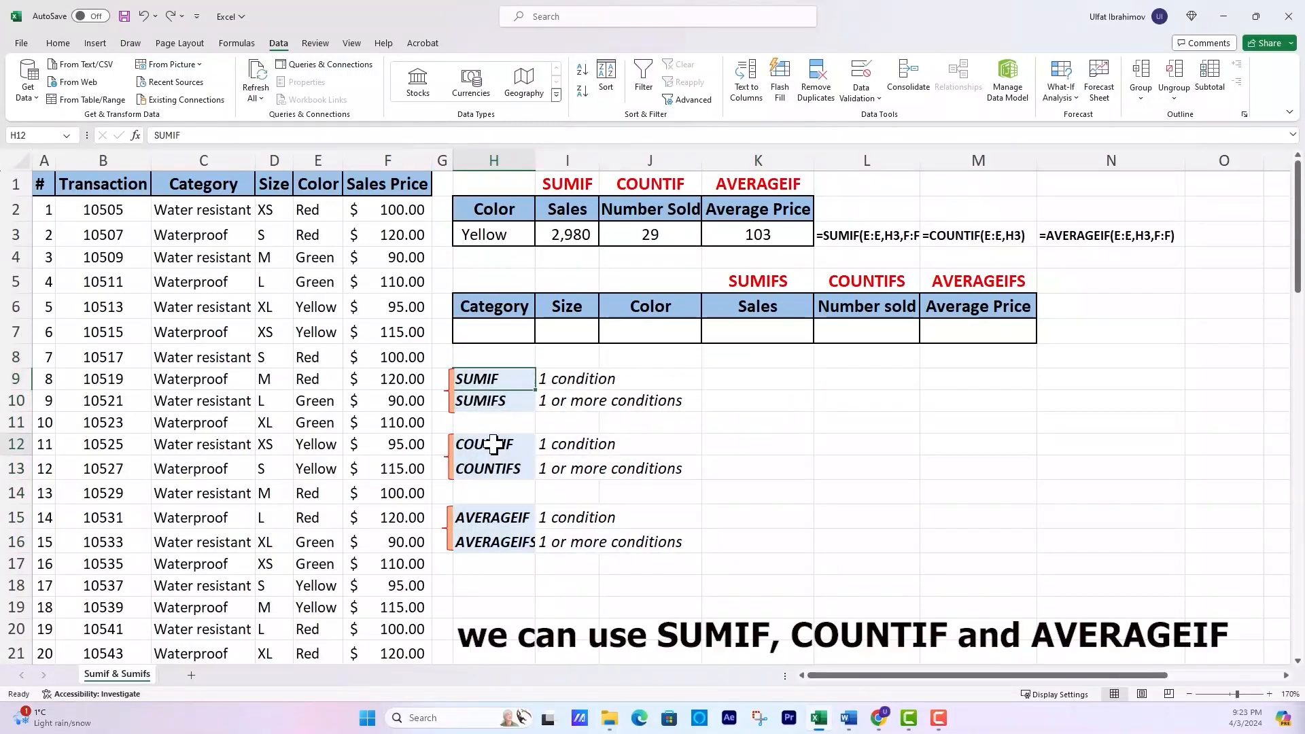
click(510, 518)
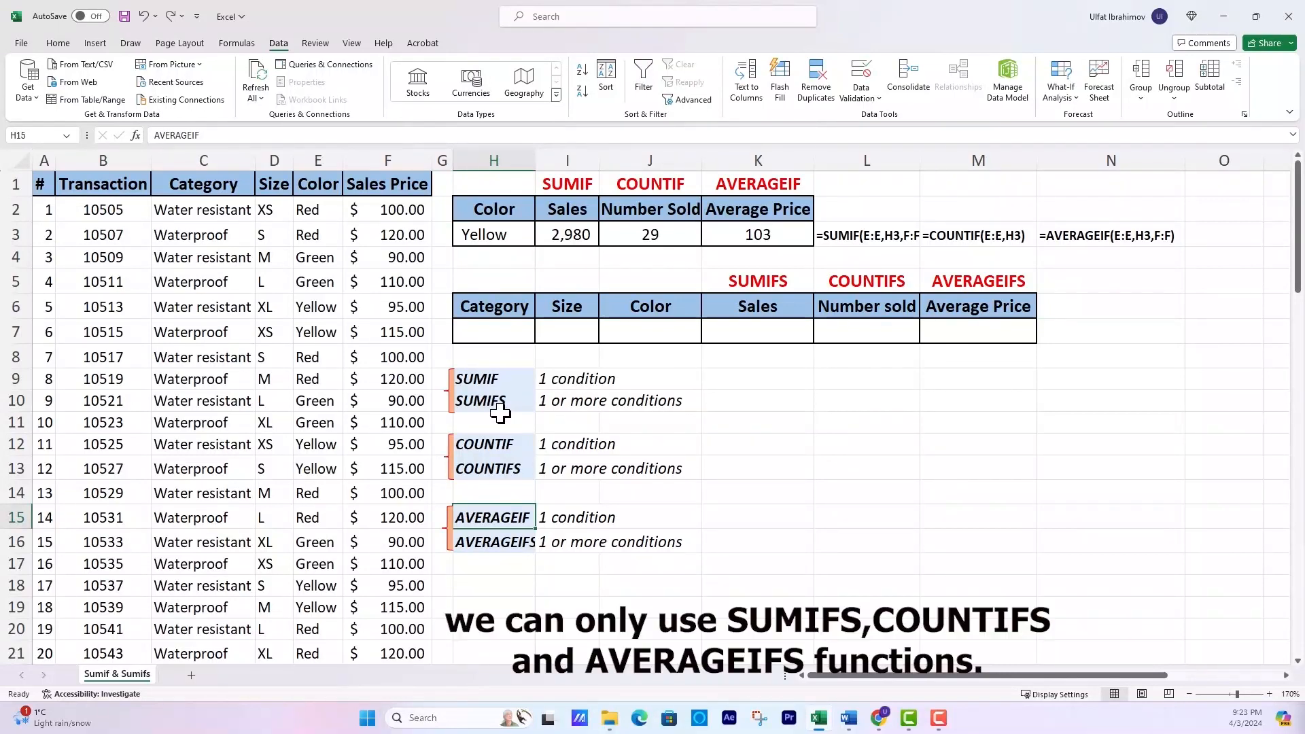
click(501, 468)
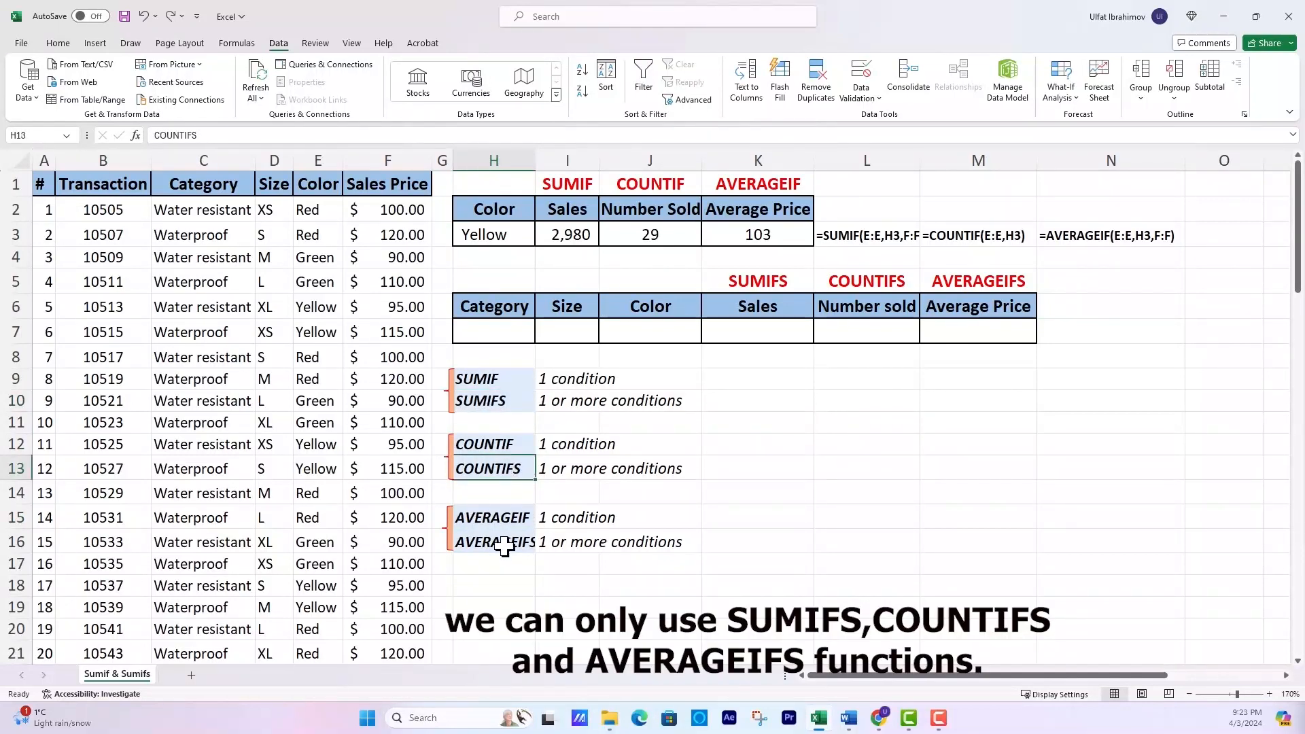
click(505, 544)
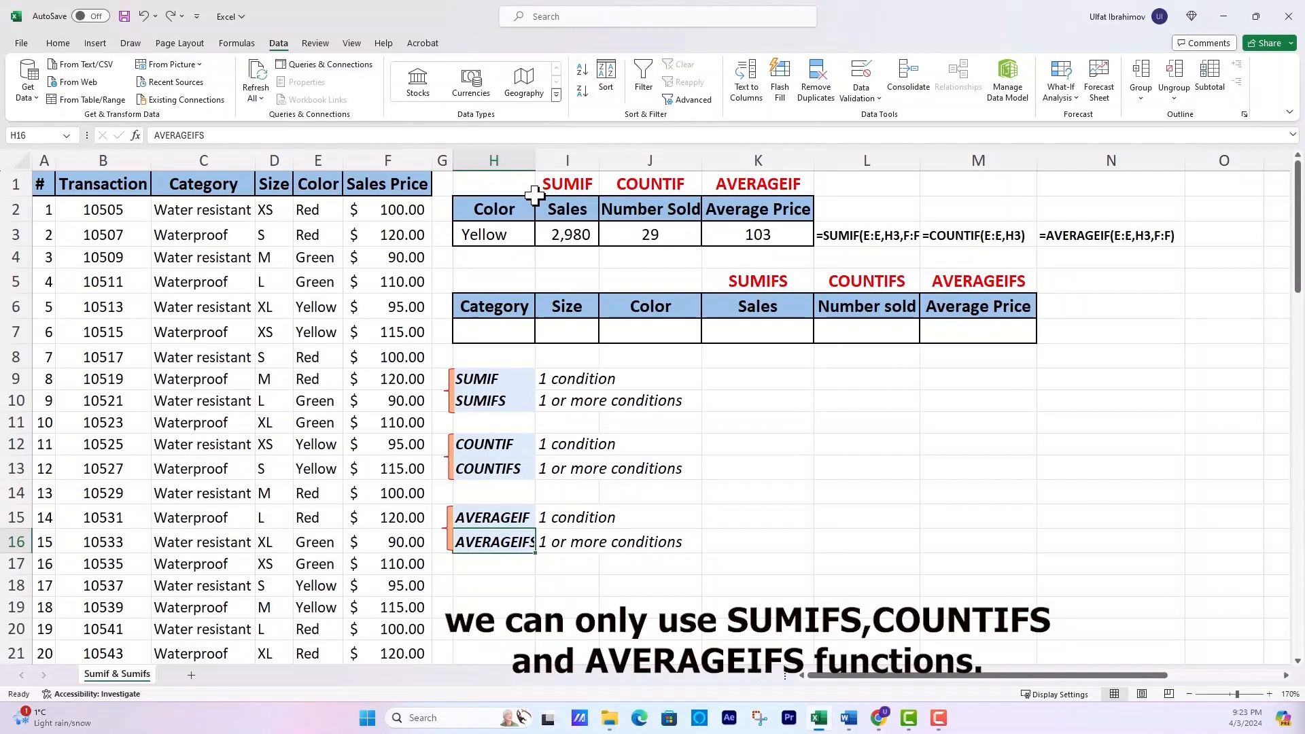
AutoFit the width of column H and clear the Sales, Number Sold and Average Price formulas in I3:K3.
double_click(536, 161)
drag(570, 234, 716, 234)
key(Delete)
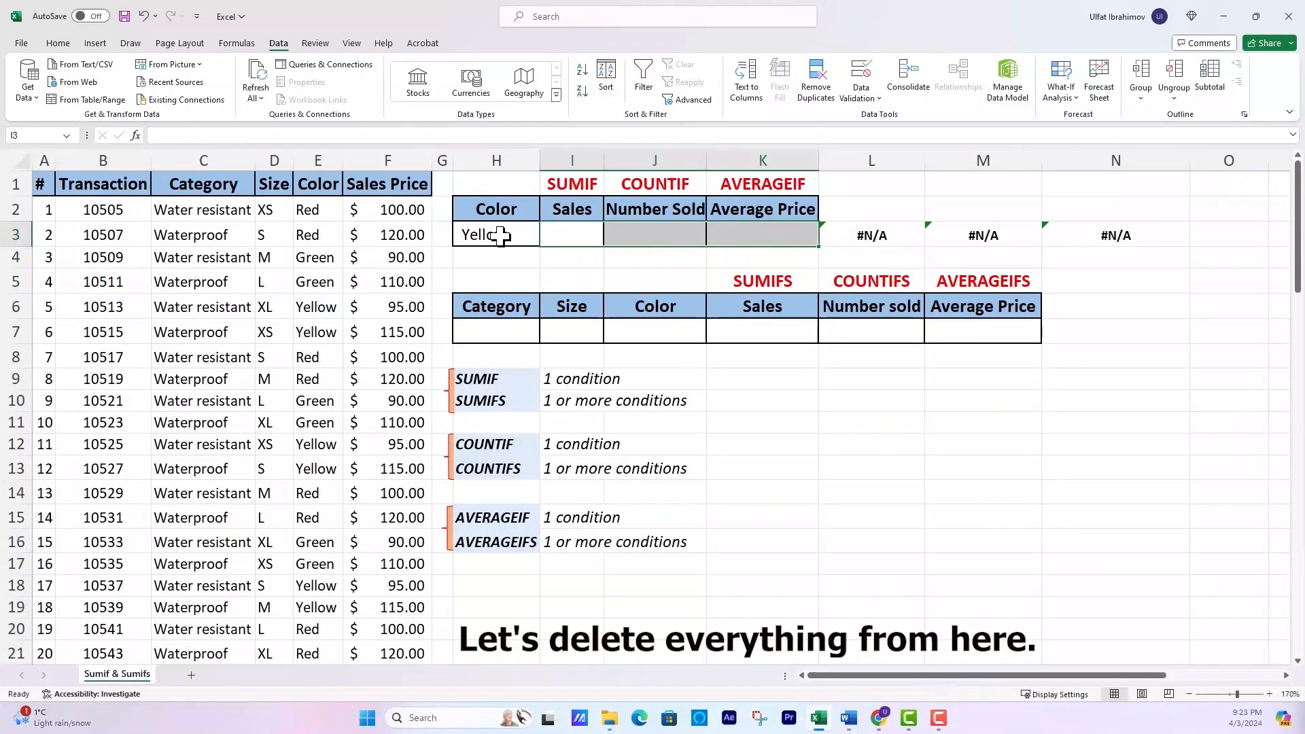
Set the color in cell H3 back to Red from its dropdown list.
click(504, 234)
click(546, 241)
click(503, 253)
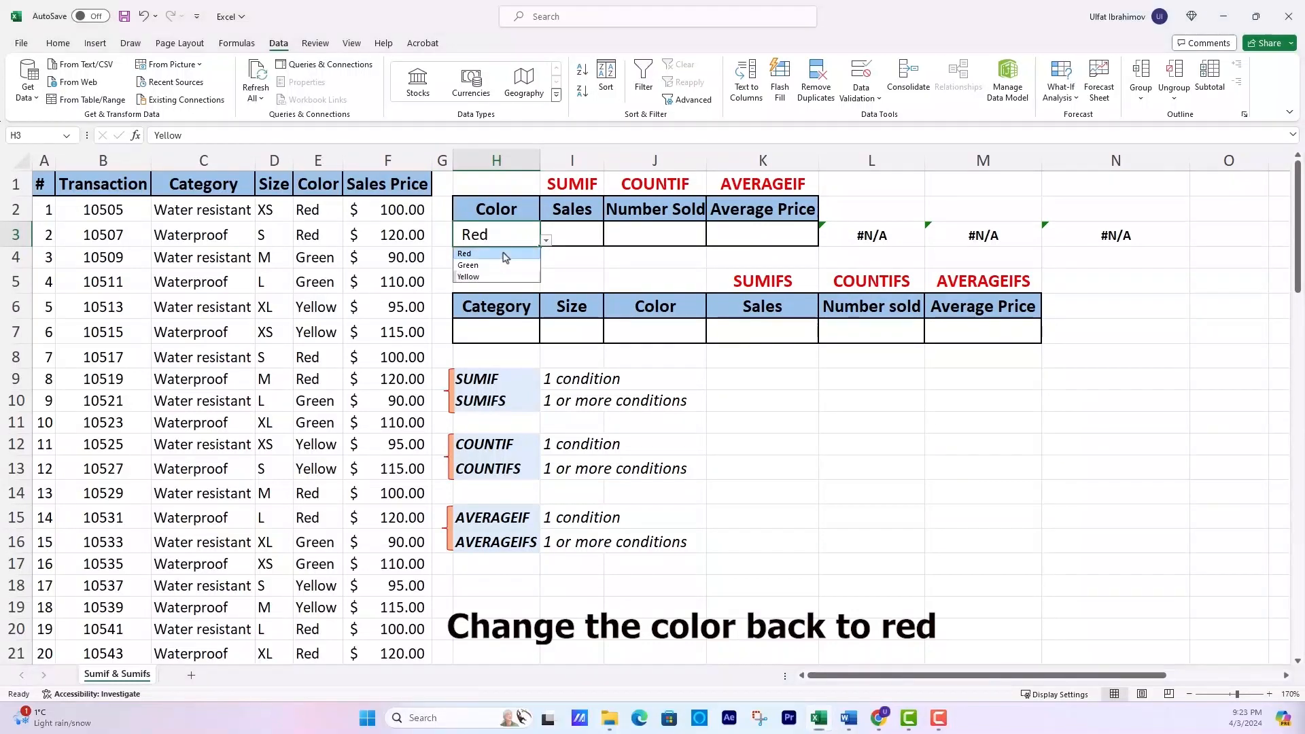
click(620, 240)
click(577, 236)
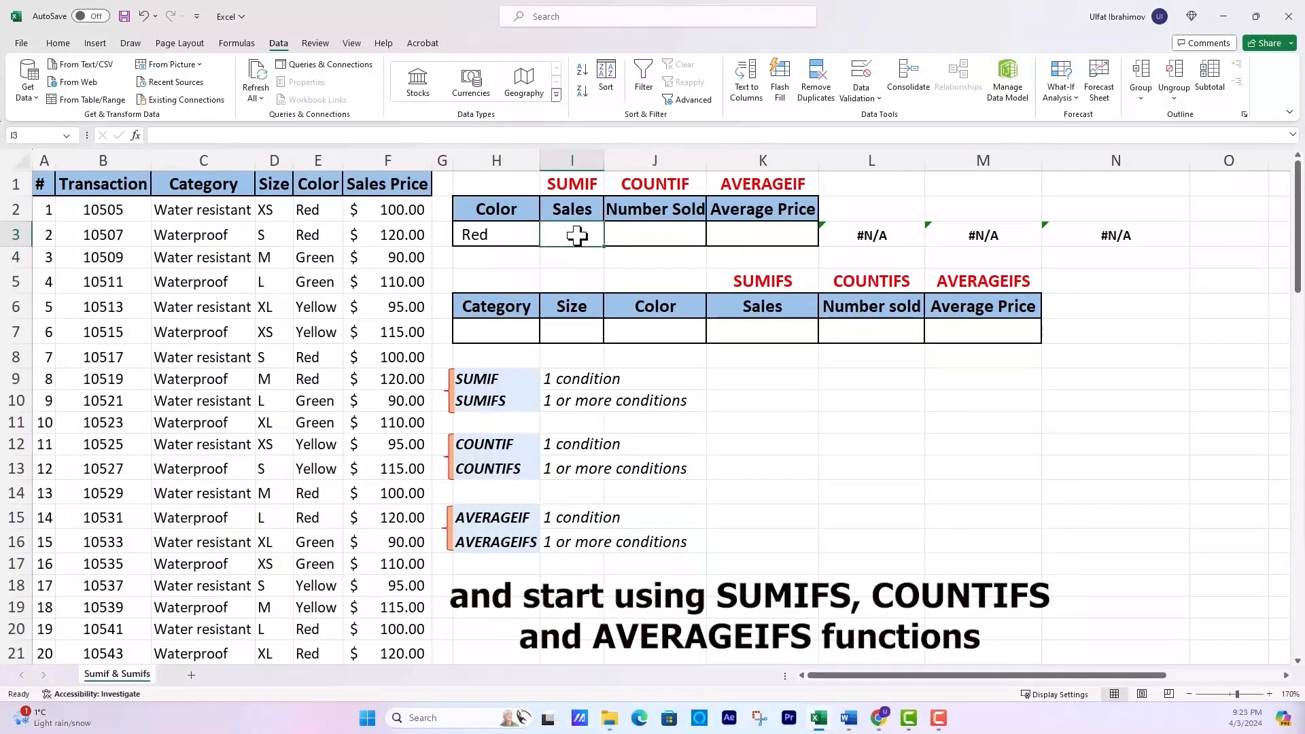
click(653, 237)
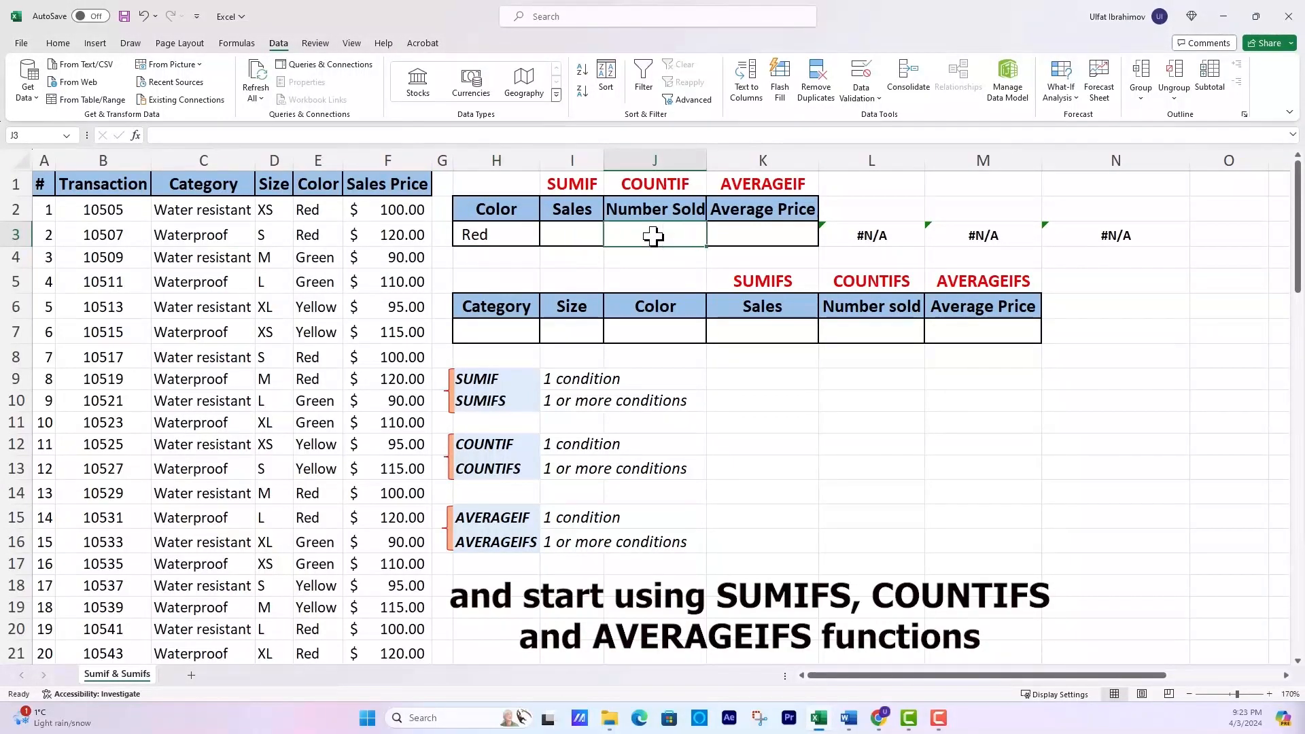
click(759, 234)
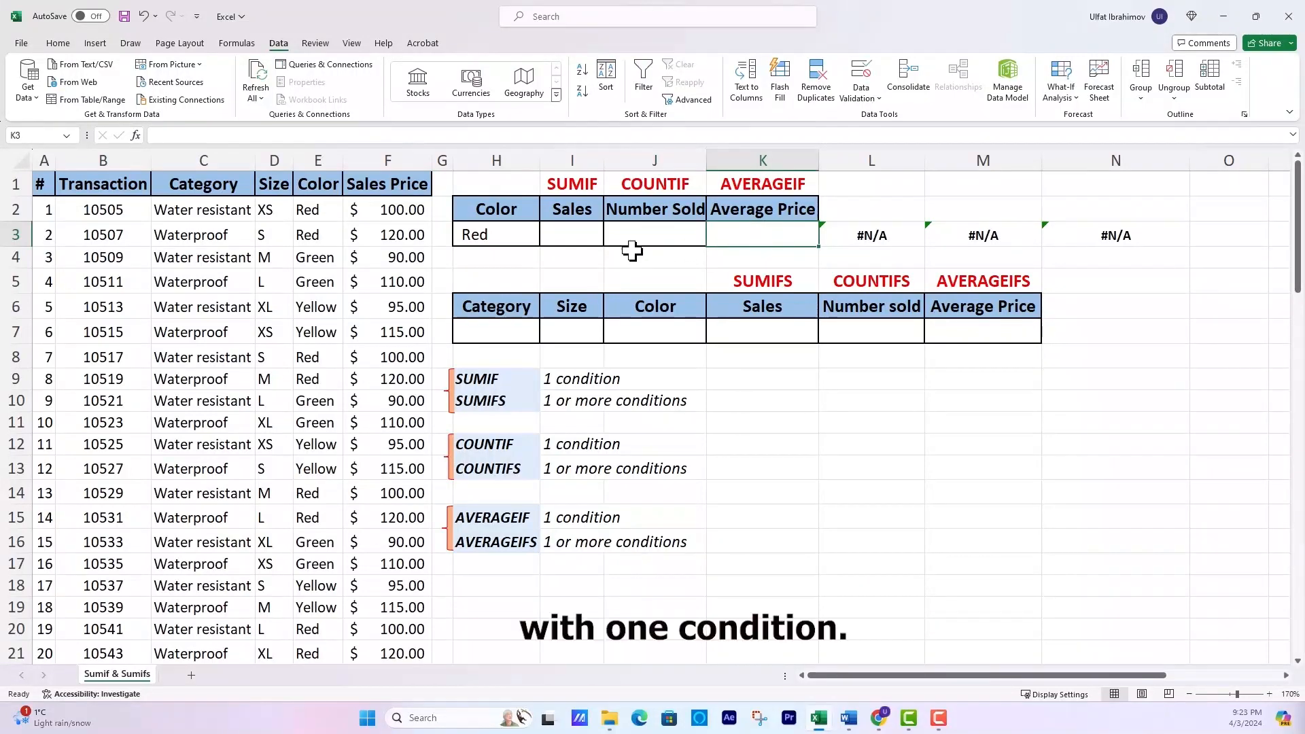
click(491, 235)
Calculate the sales for the chosen color in cell I3 with =SUMIFS(F:F,E:E,H3).
click(577, 234)
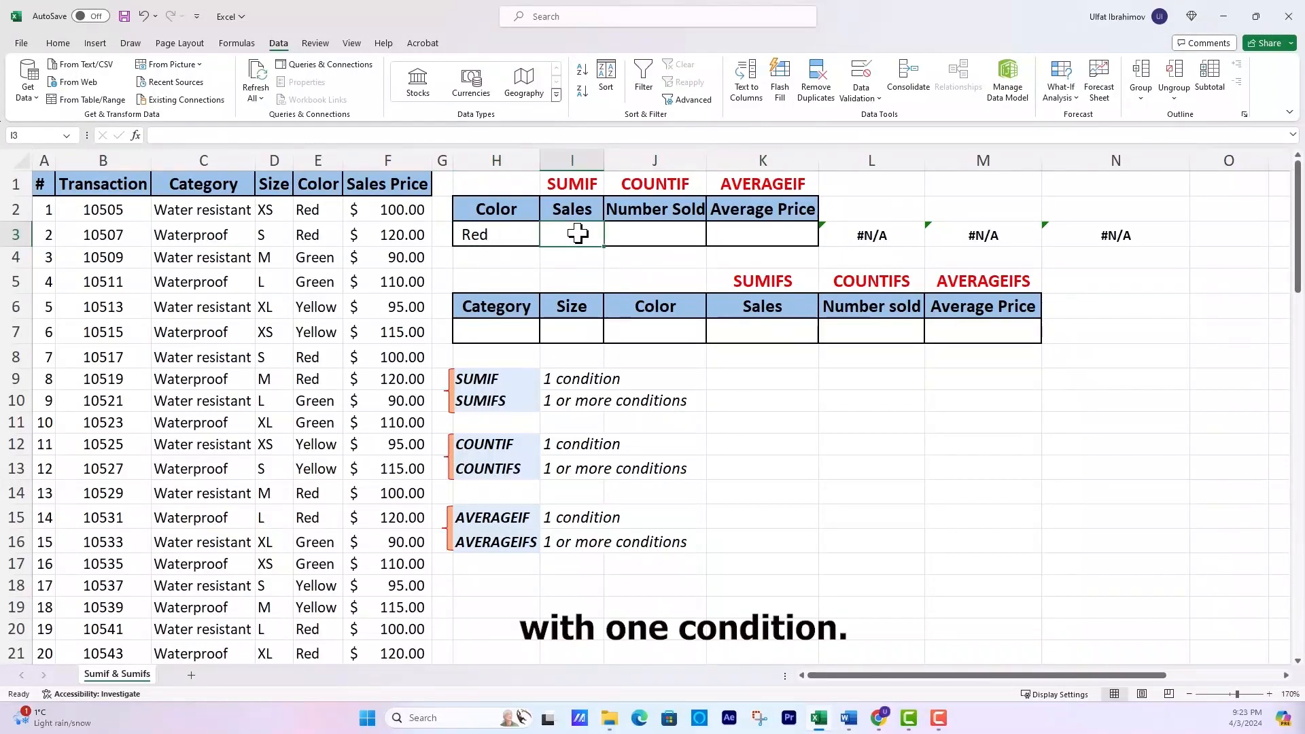
text(=)
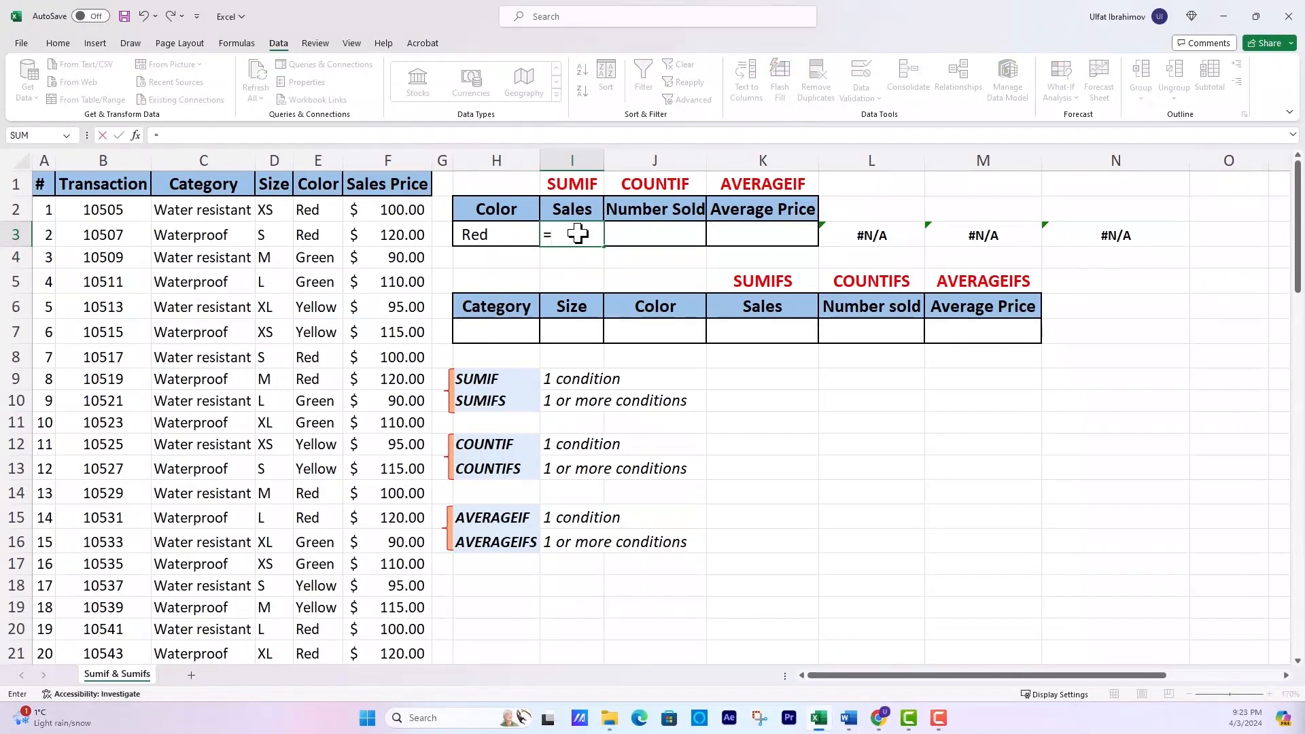
text(sumif)
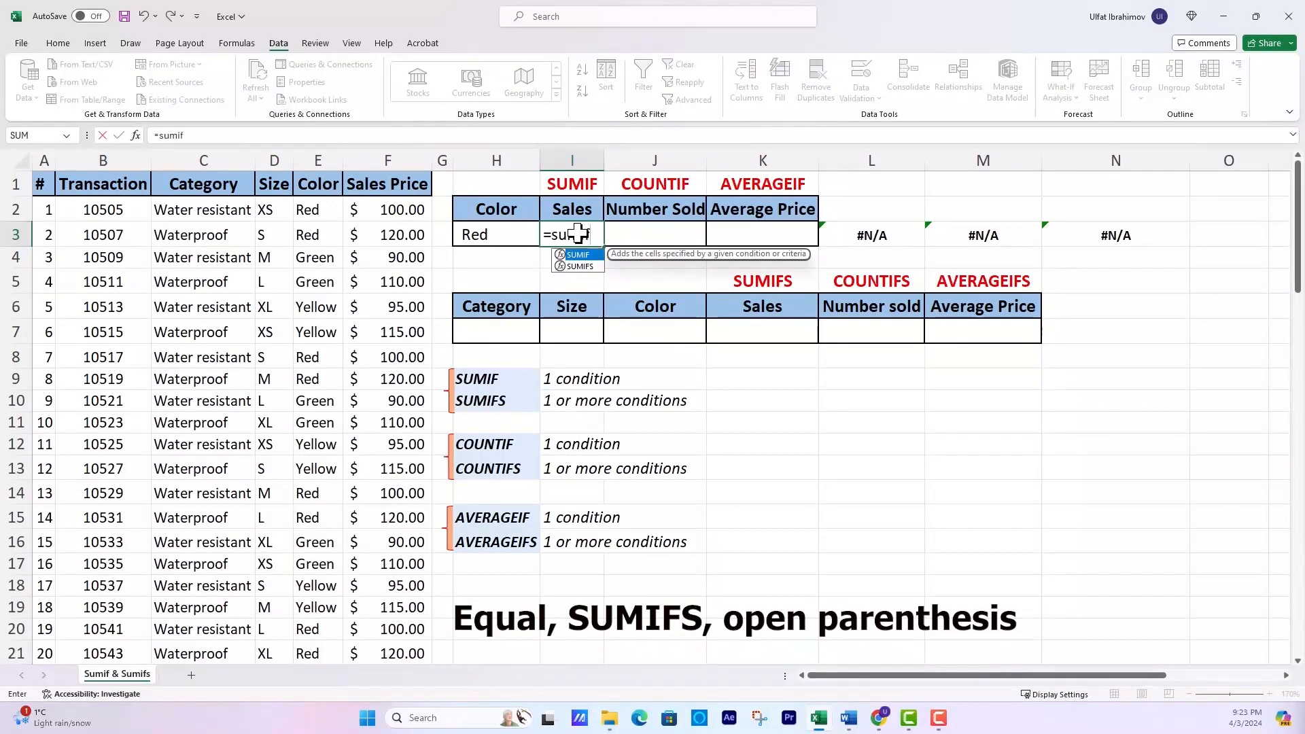
text(s()
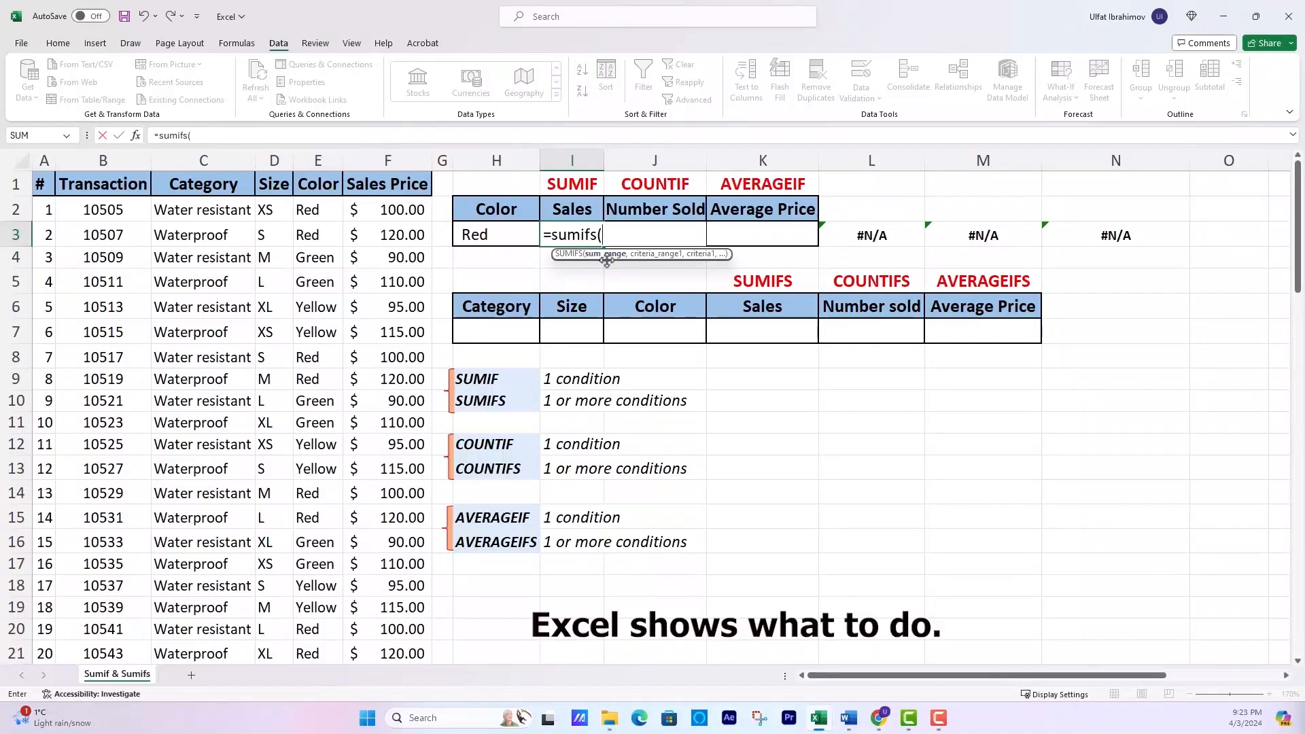
click(389, 156)
text(,)
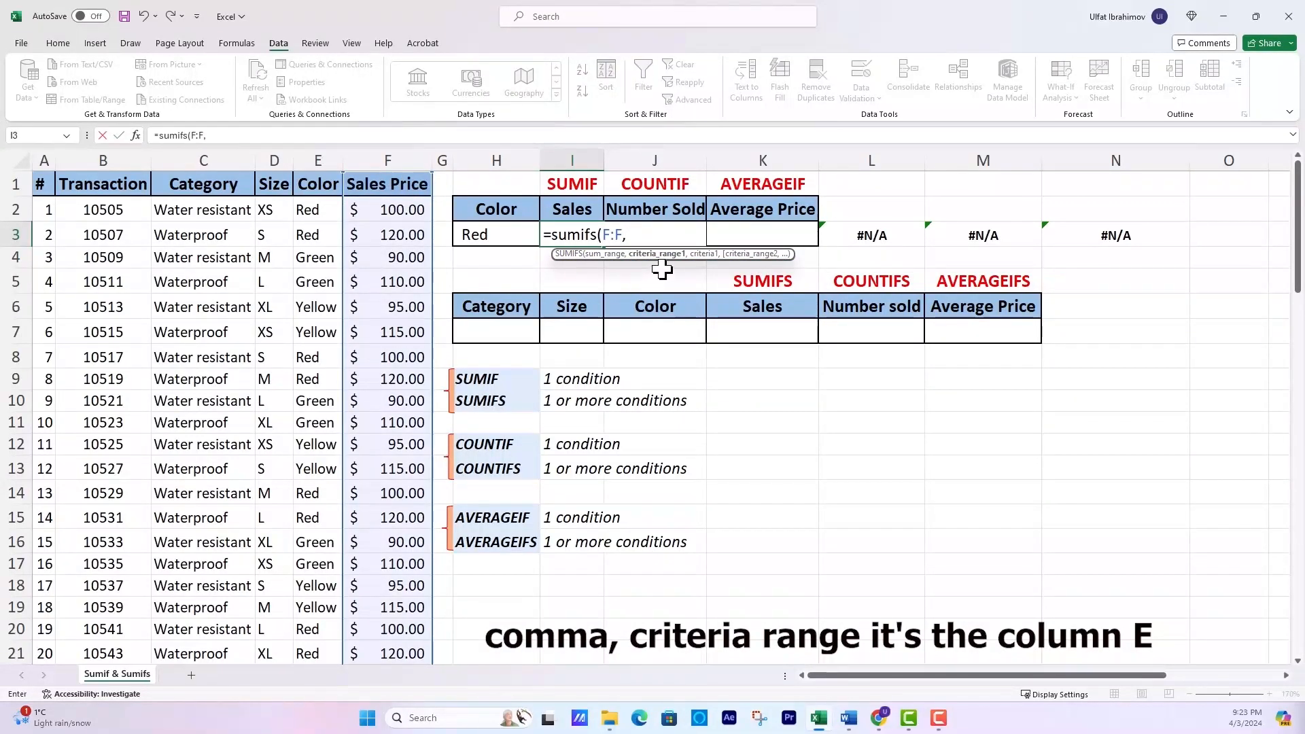
click(325, 160)
text(,)
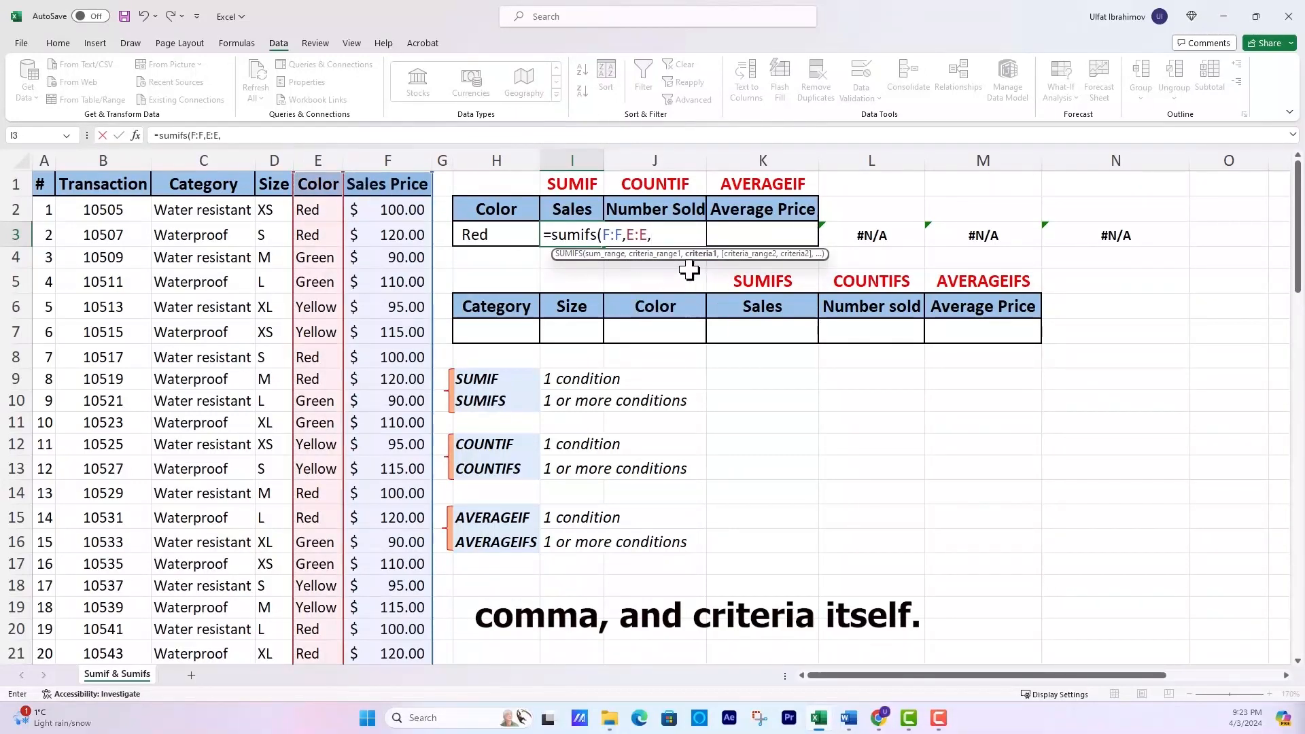
click(498, 232)
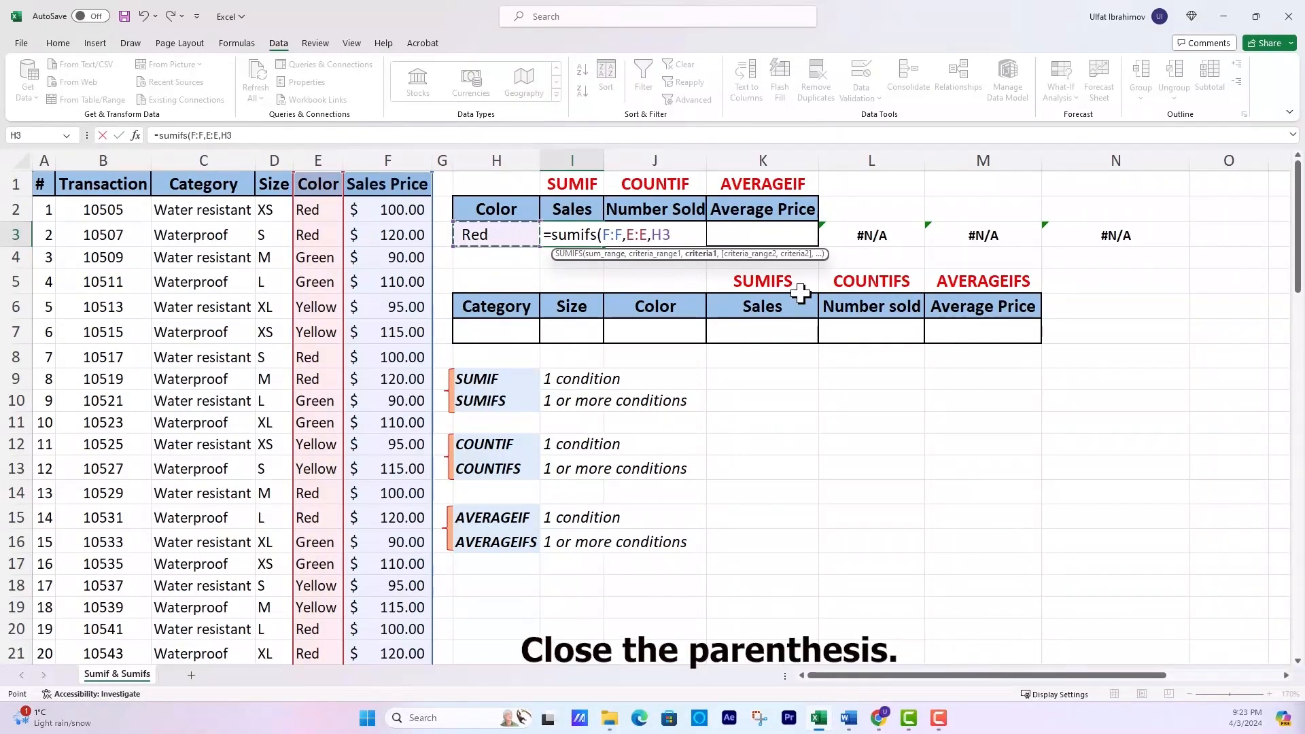
text())
key(Return)
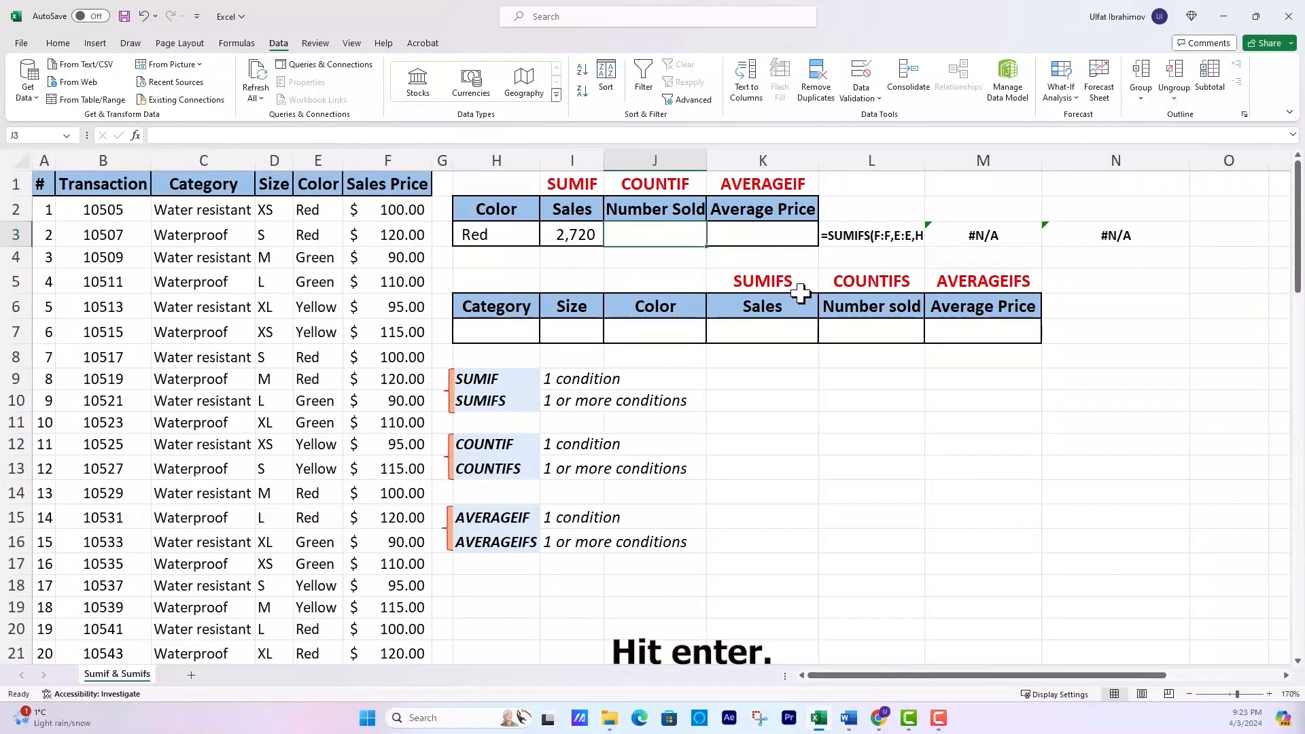
Calculate the number sold for the chosen color in cell J3 with =COUNTIFS(E:E,H3).
text(=)
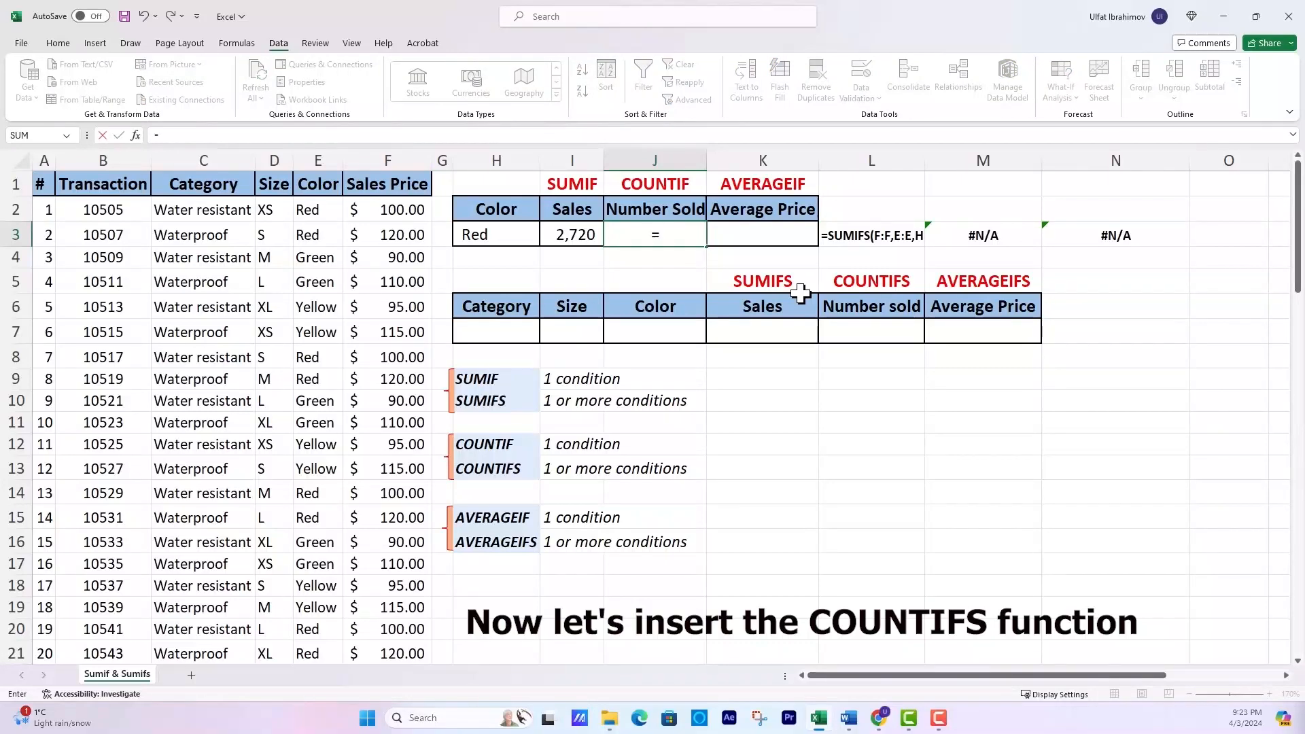
text(count)
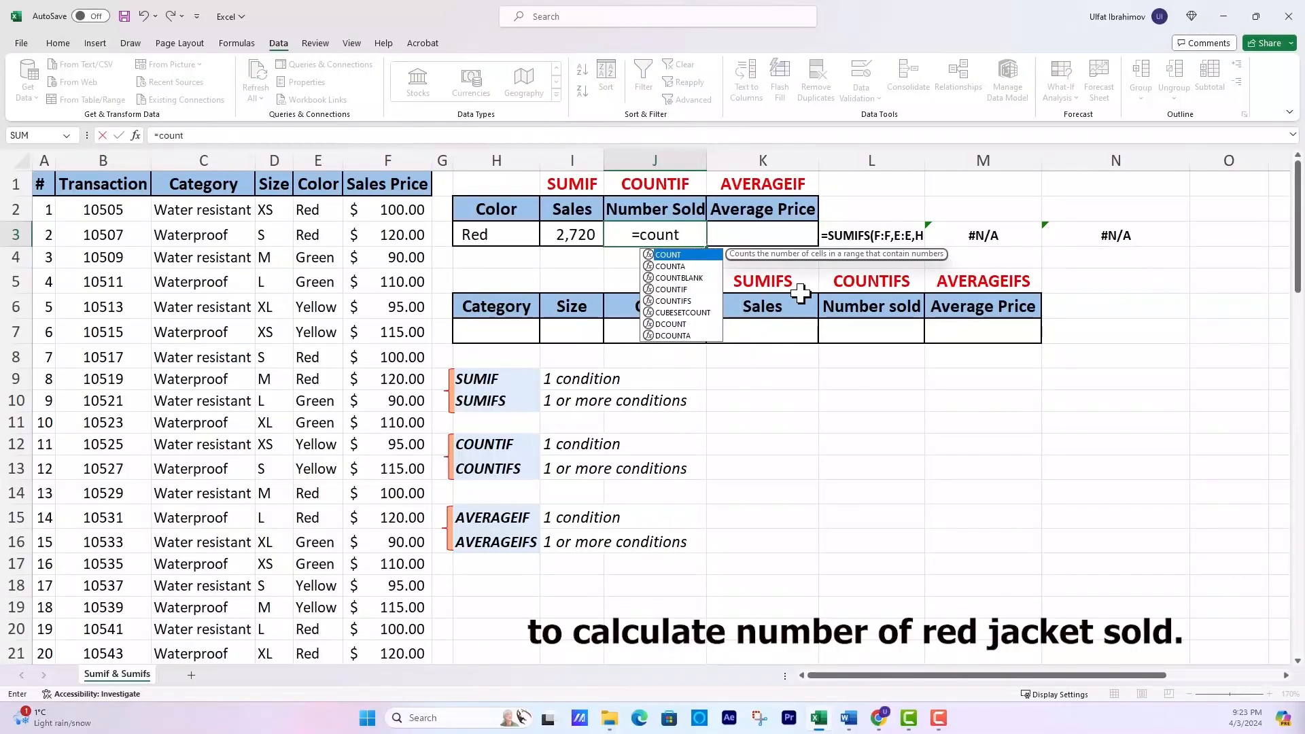
text(ifs()
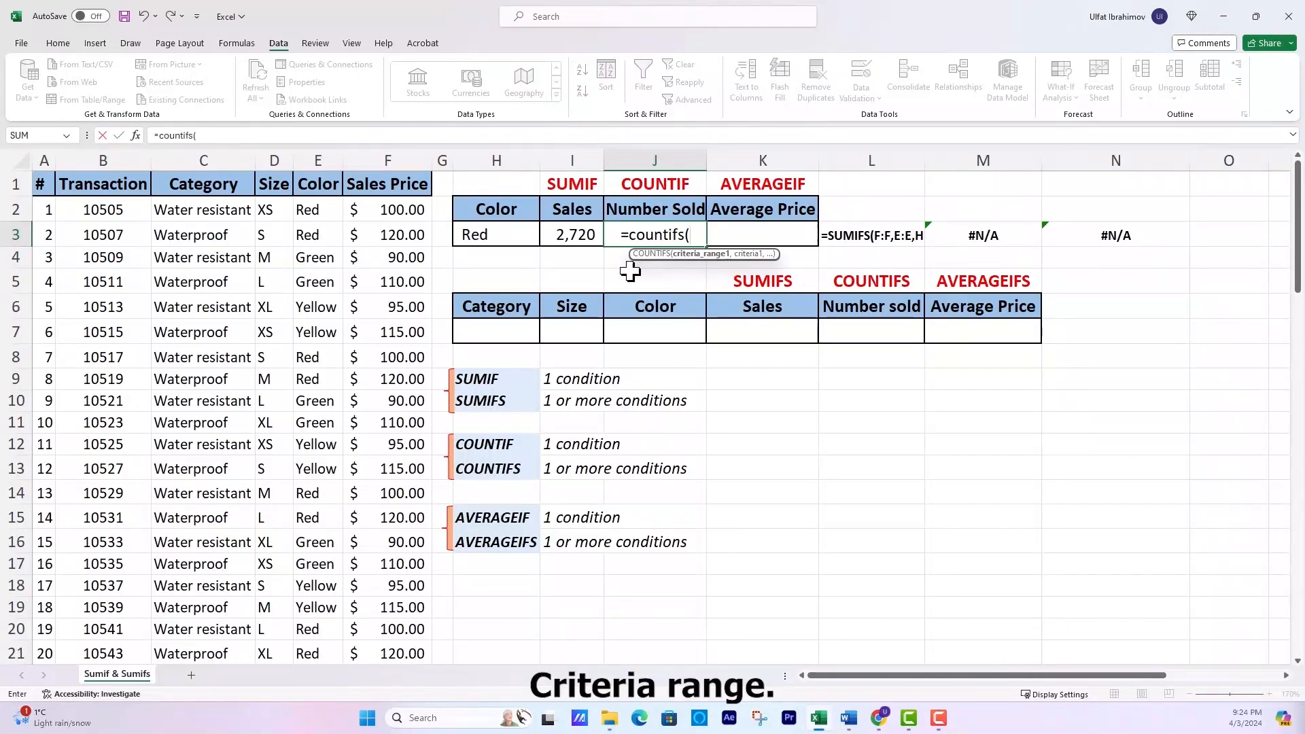
click(324, 163)
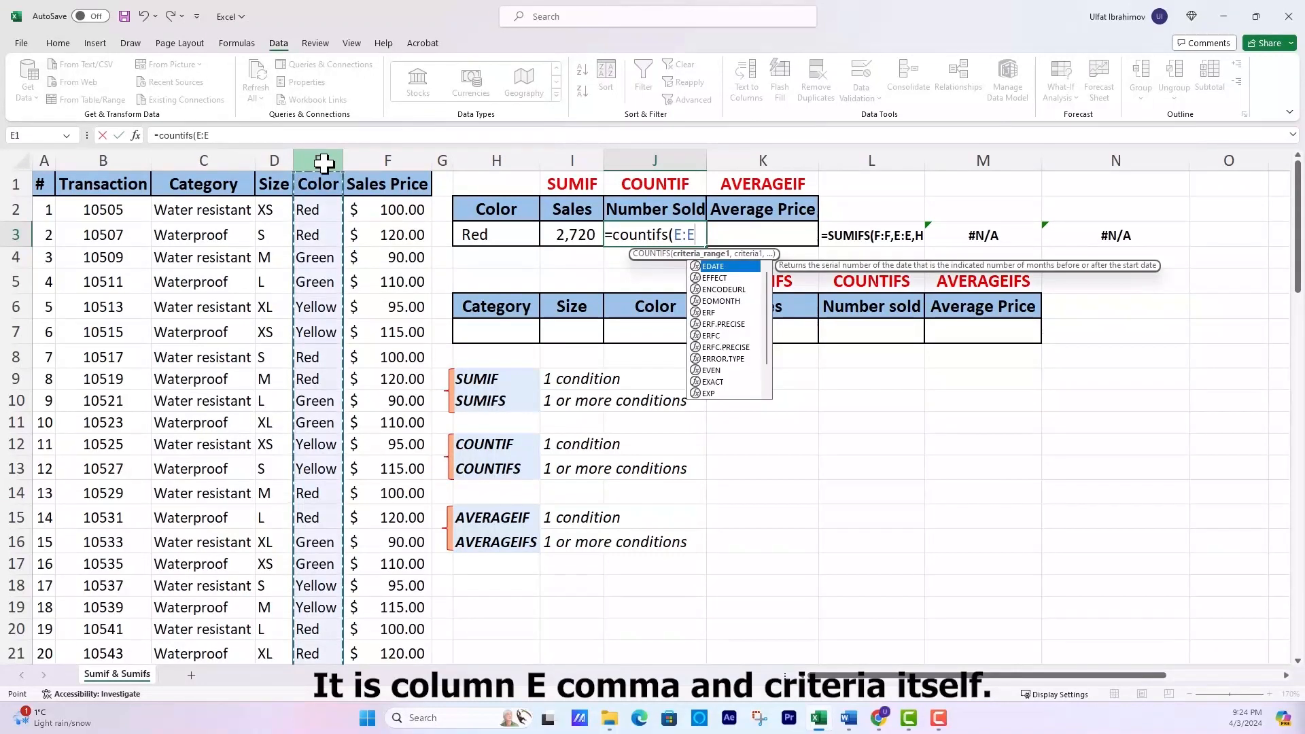
text(,)
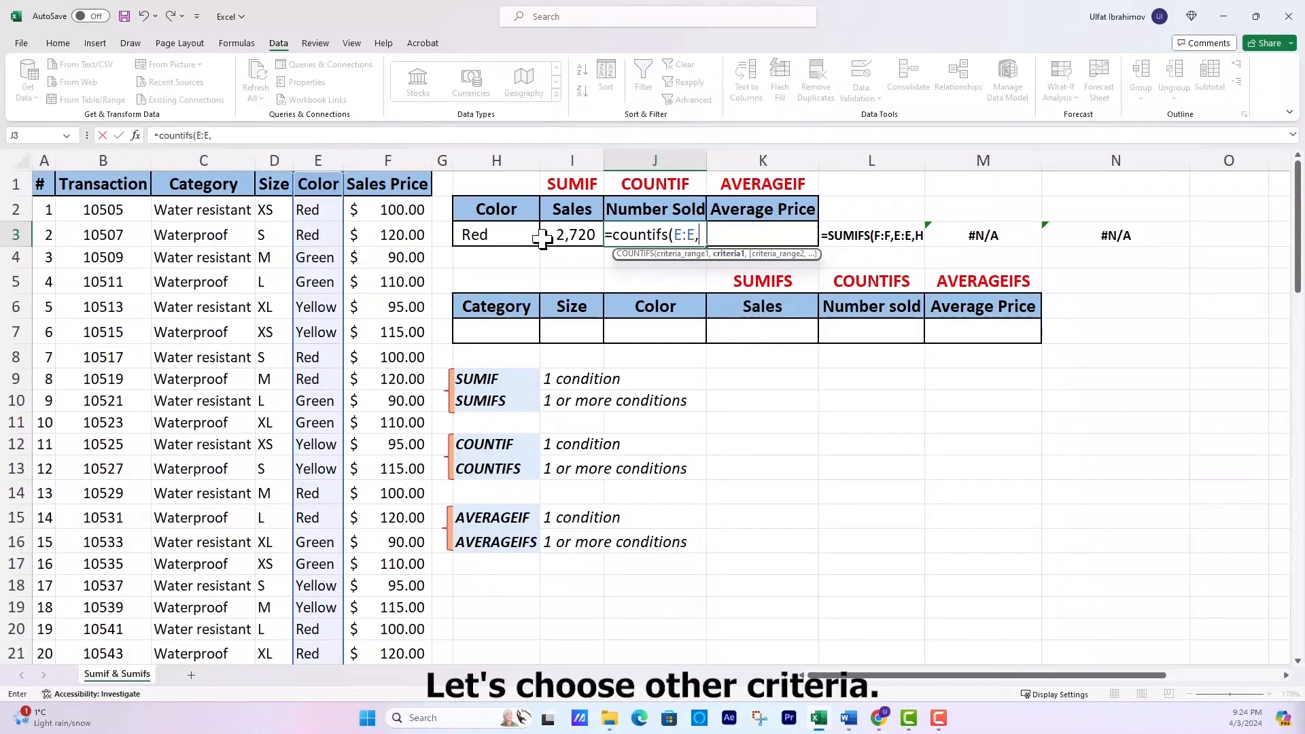
click(499, 234)
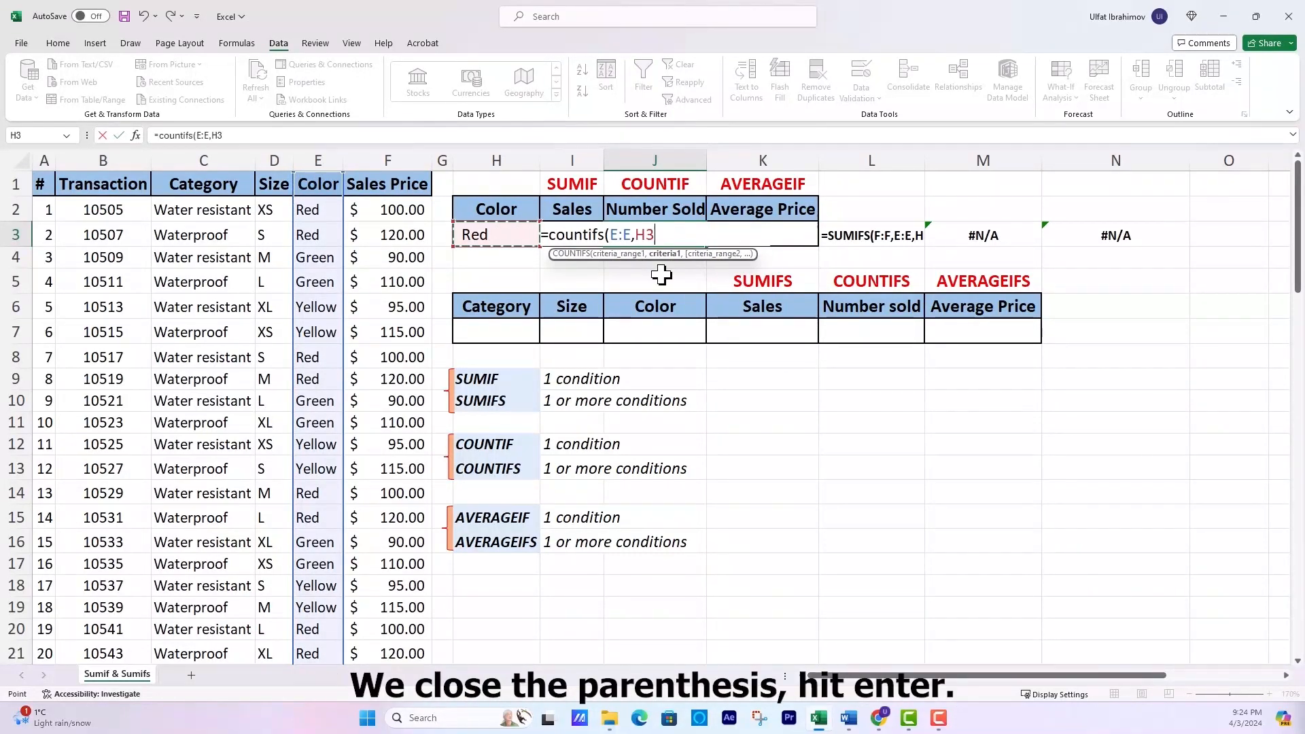
text())
key(Return)
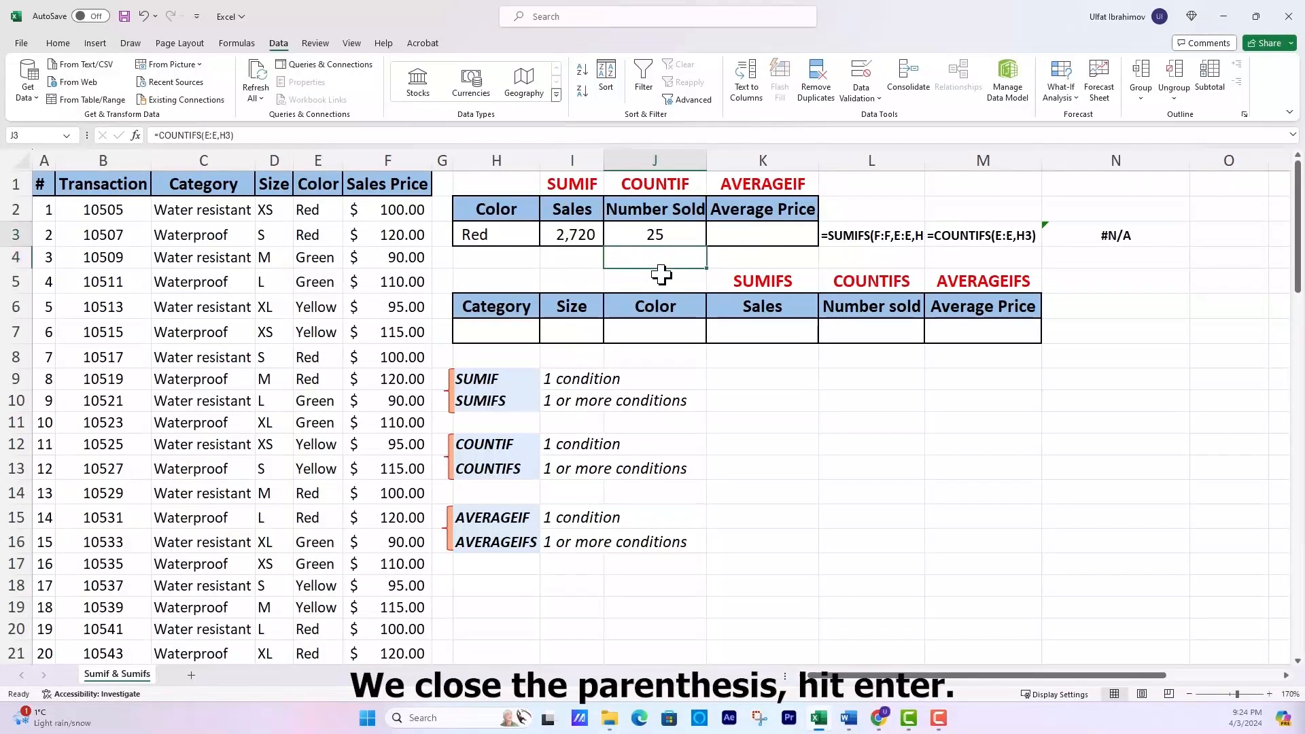
Calculate the average price for the chosen color in cell K3 with =AVERAGEIFS(F:F,E:E,H3).
text(=a)
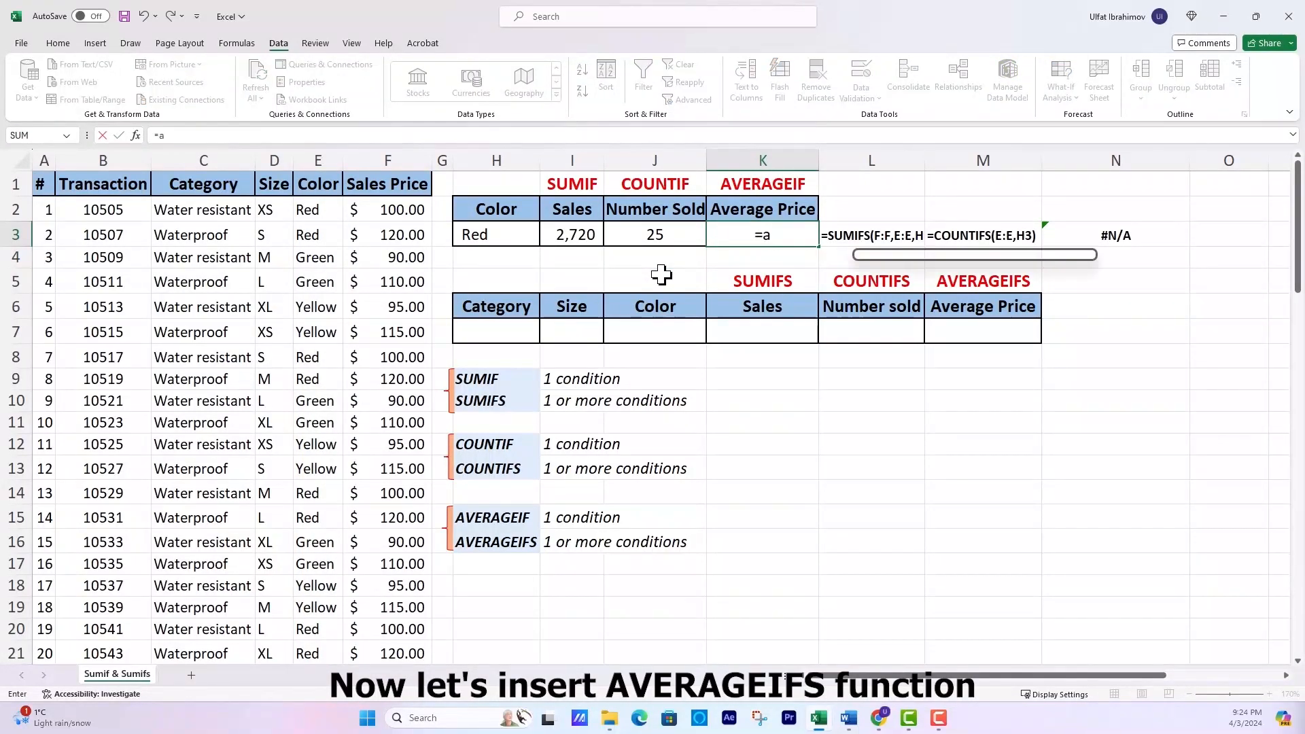
text(vera)
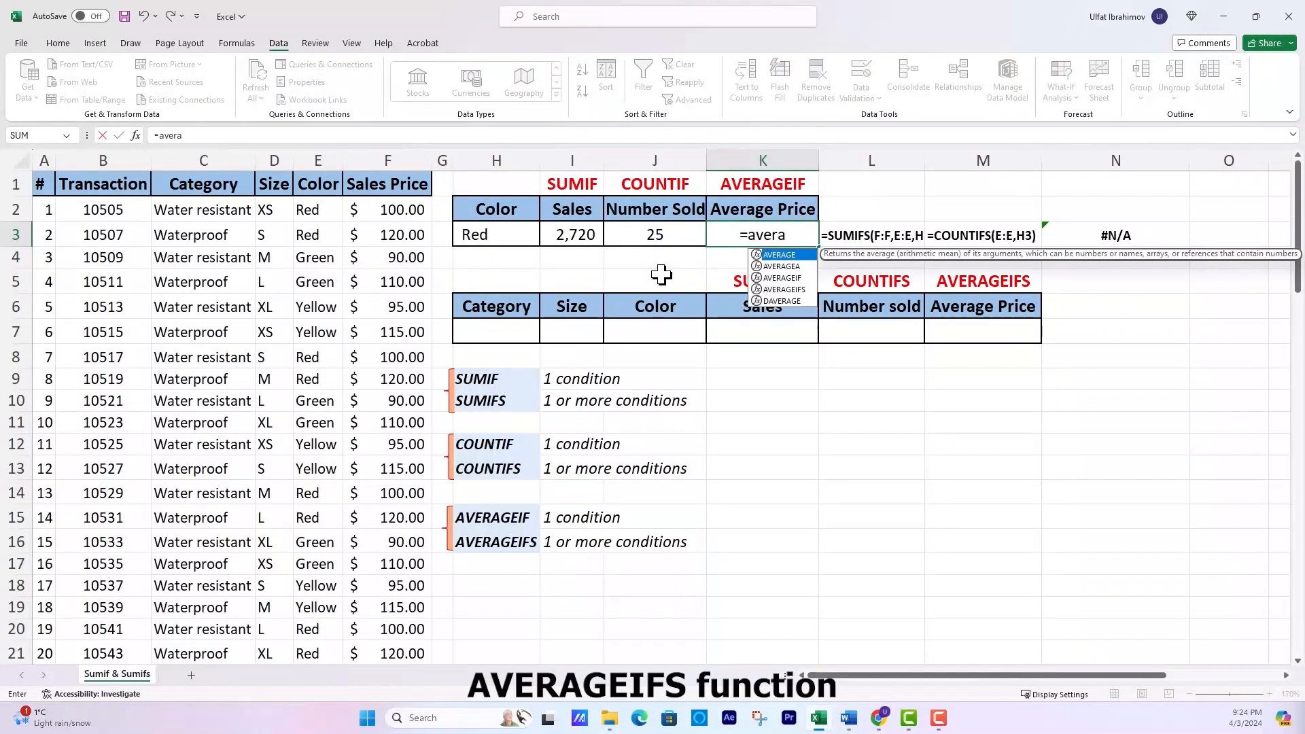
text(geifs)
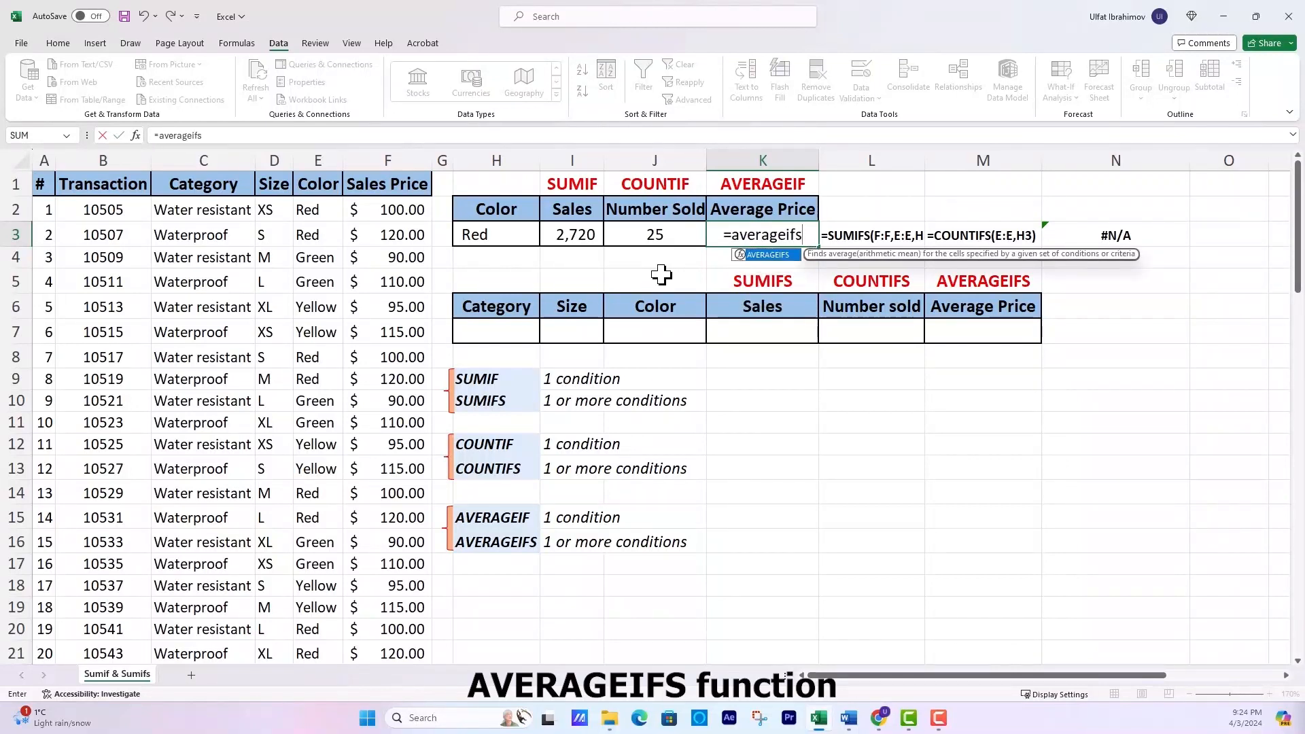
text(()
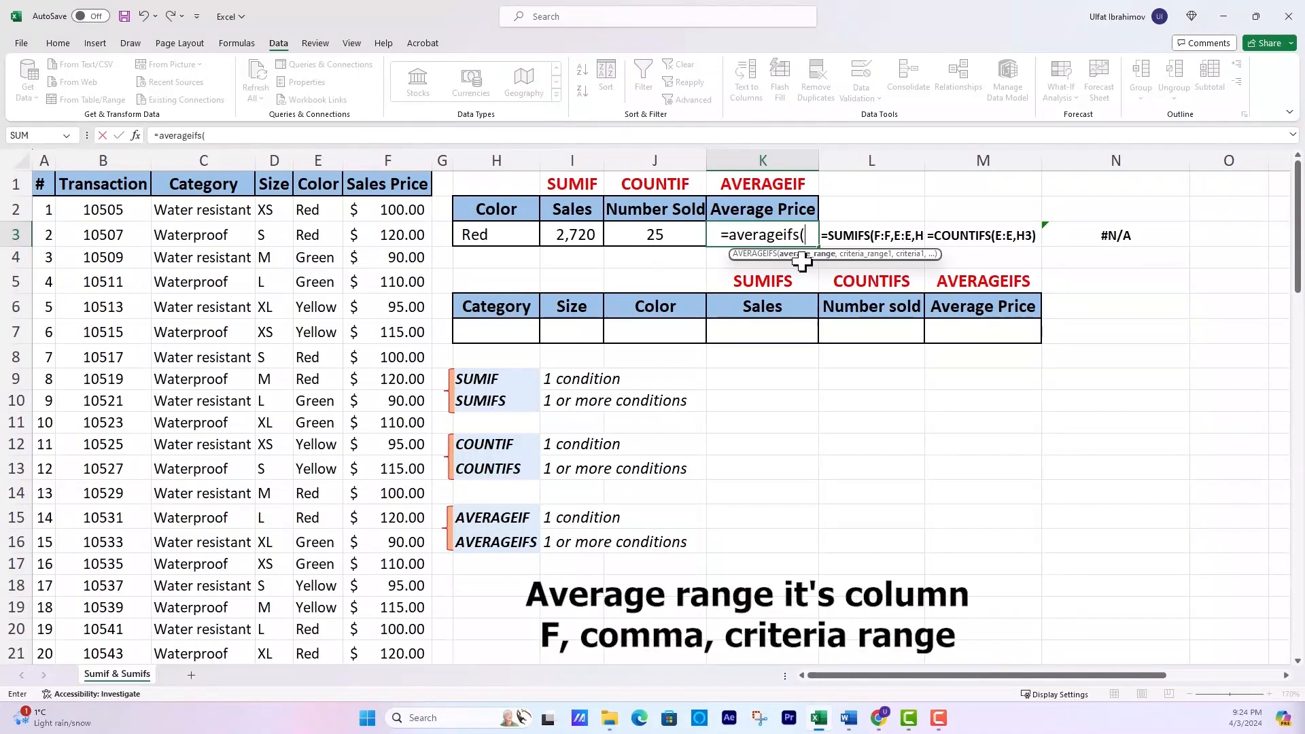
click(391, 165)
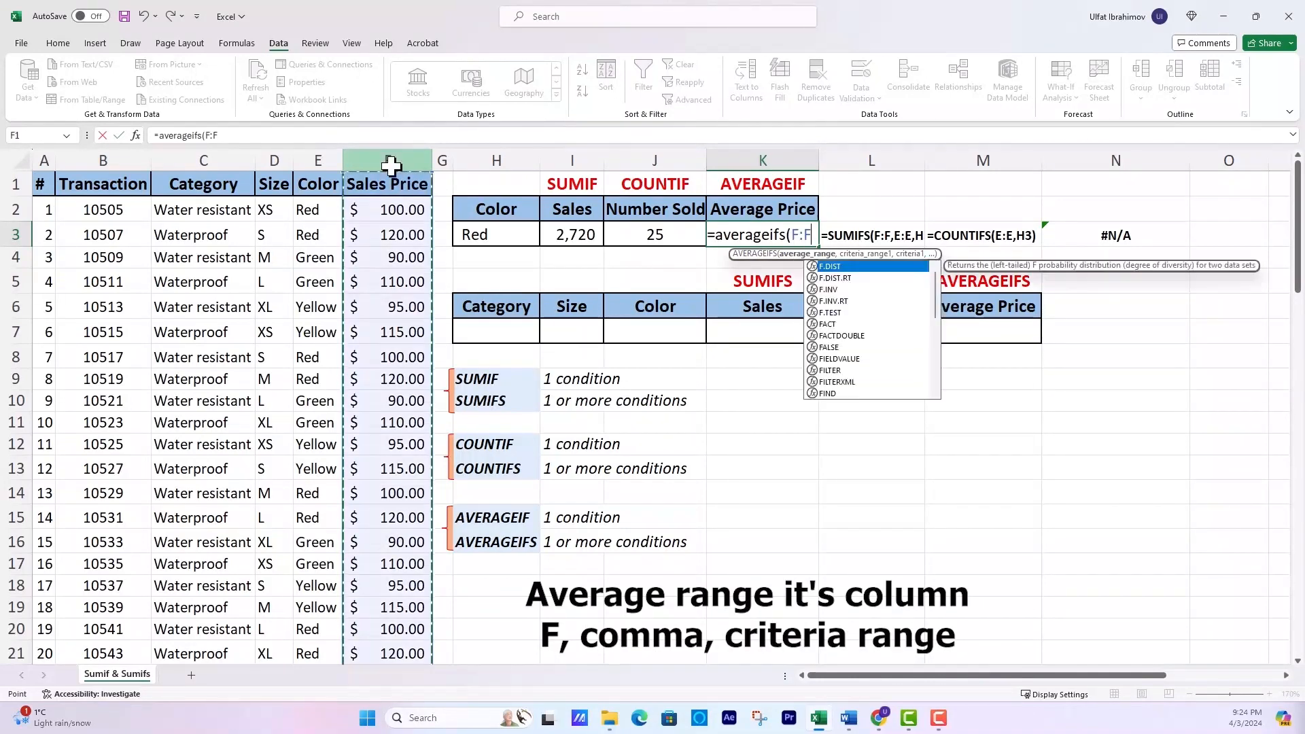
text(,)
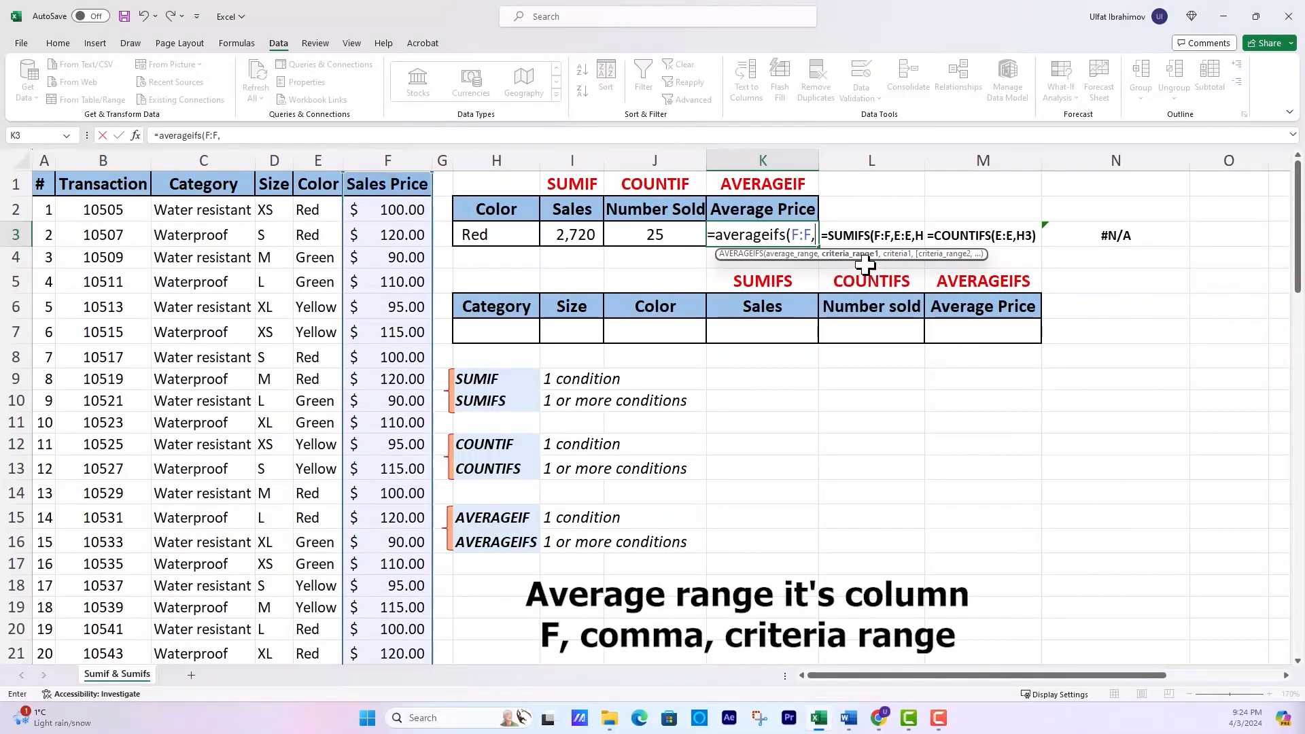
click(318, 161)
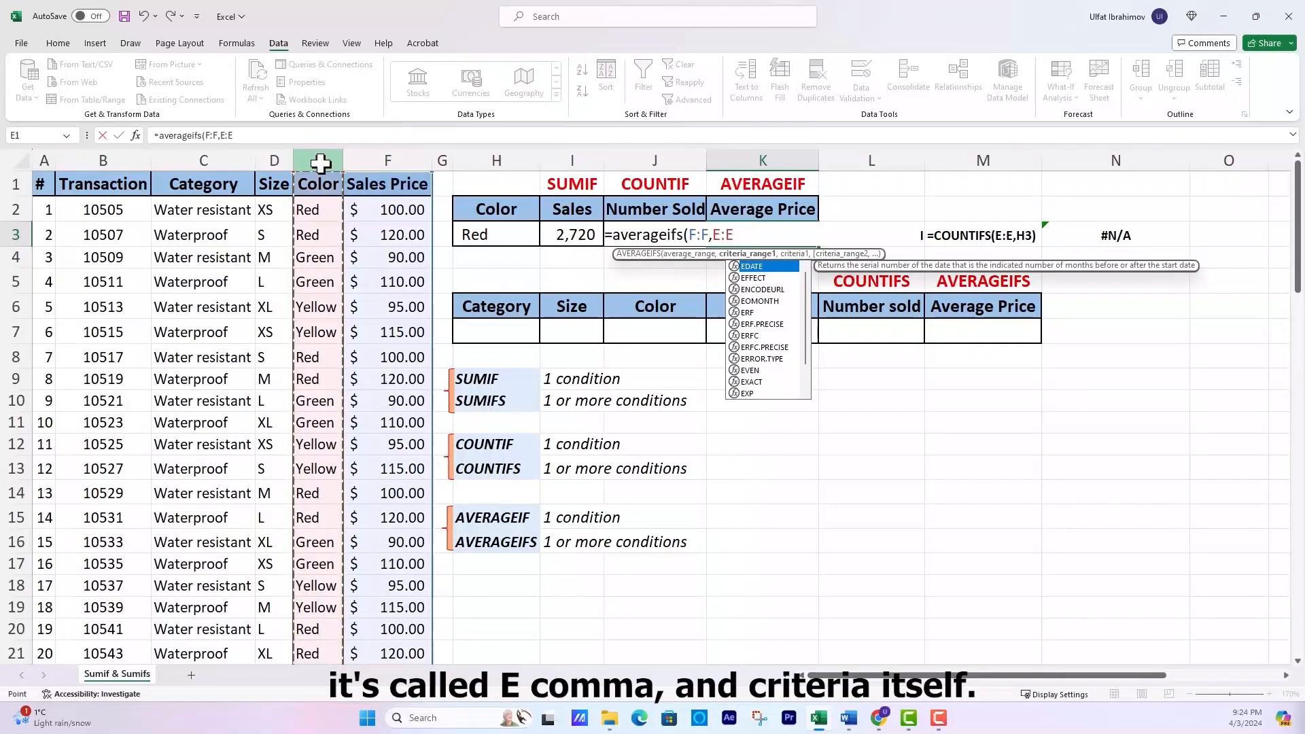
text(,)
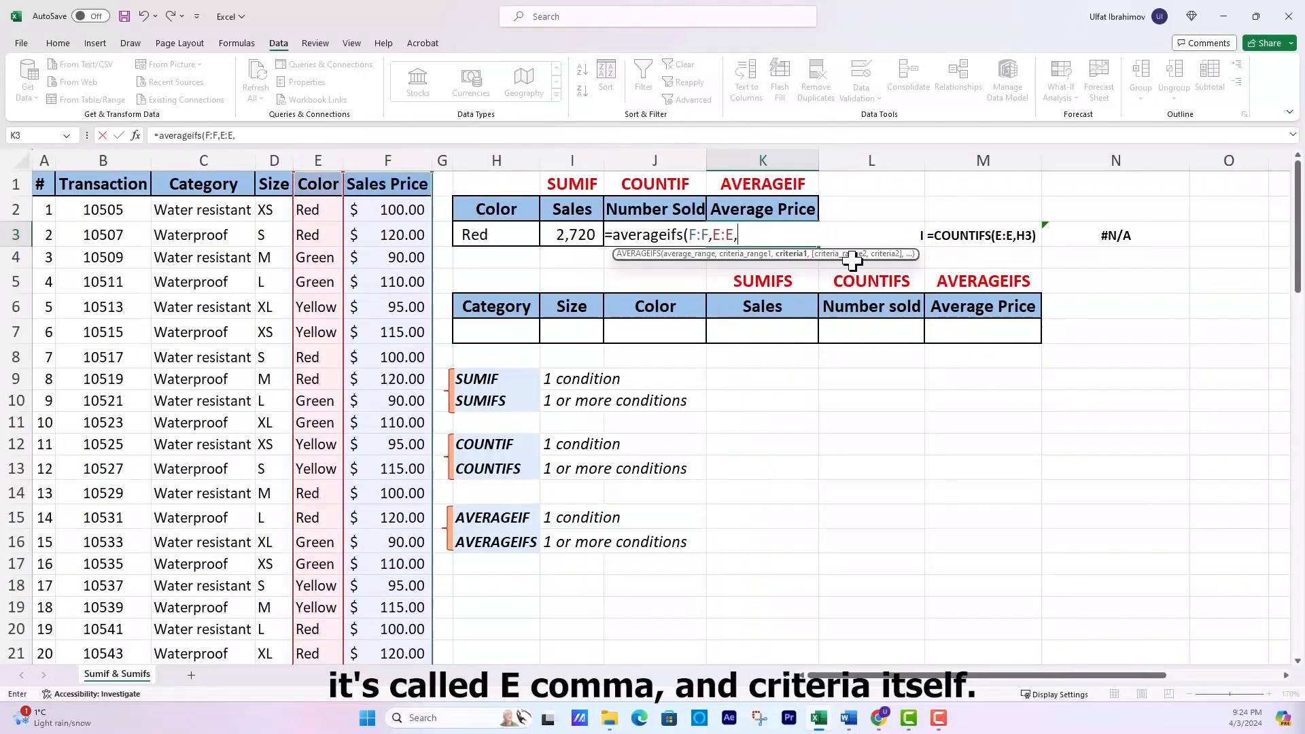
click(509, 235)
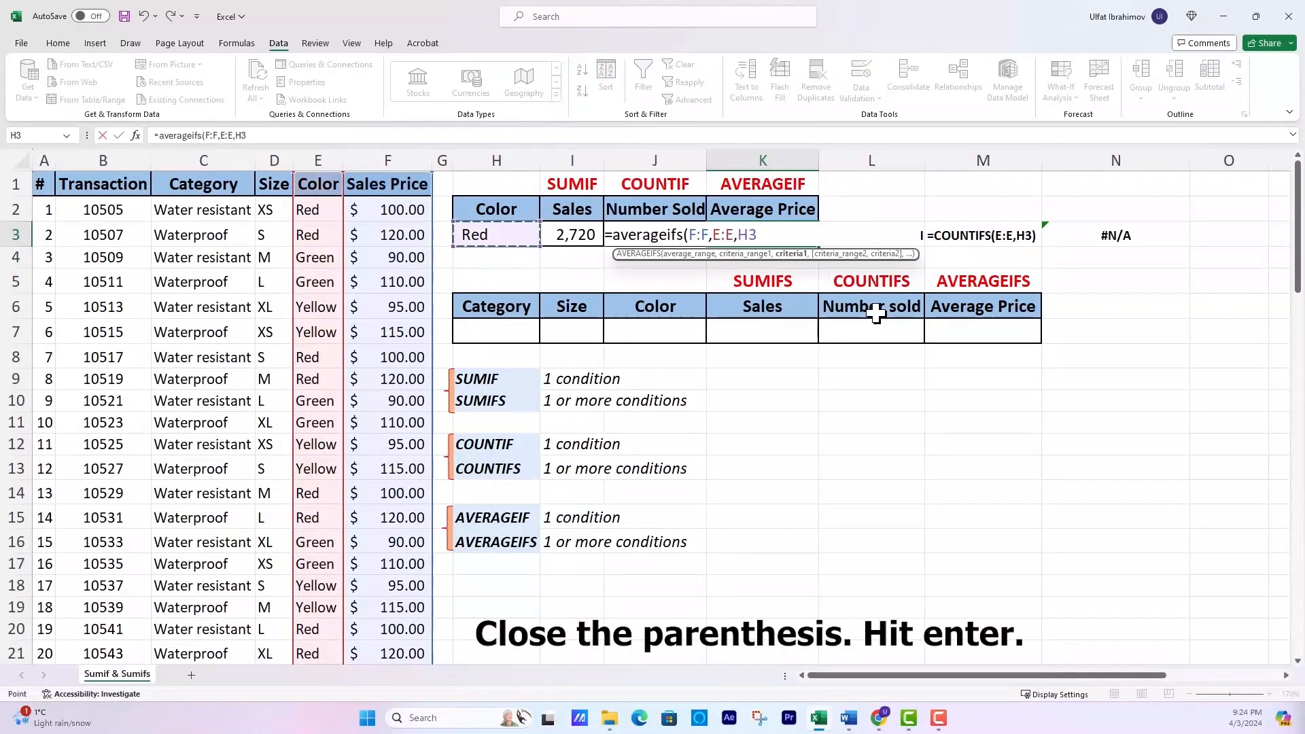
text())
key(Return)
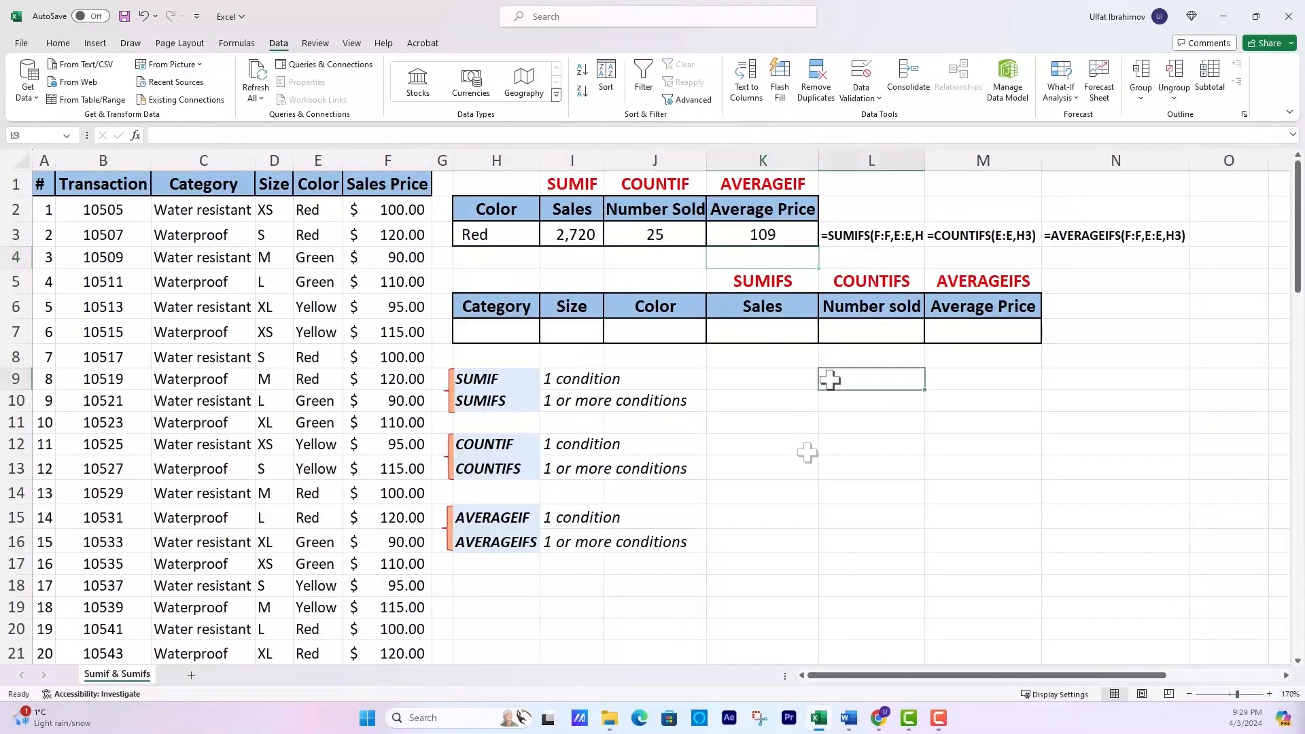
Review the second table's Sales, Number sold and Average Price cells and its Category, Size and Color condition headers.
click(830, 378)
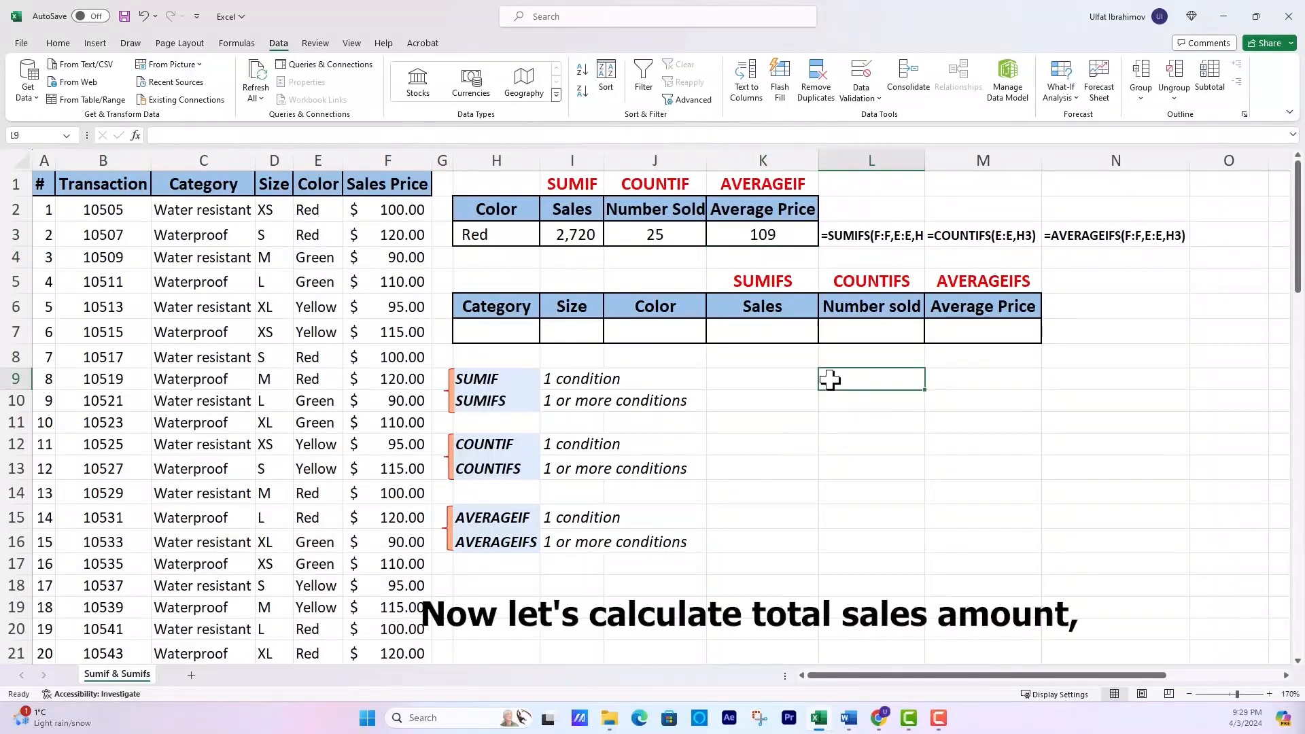
click(766, 333)
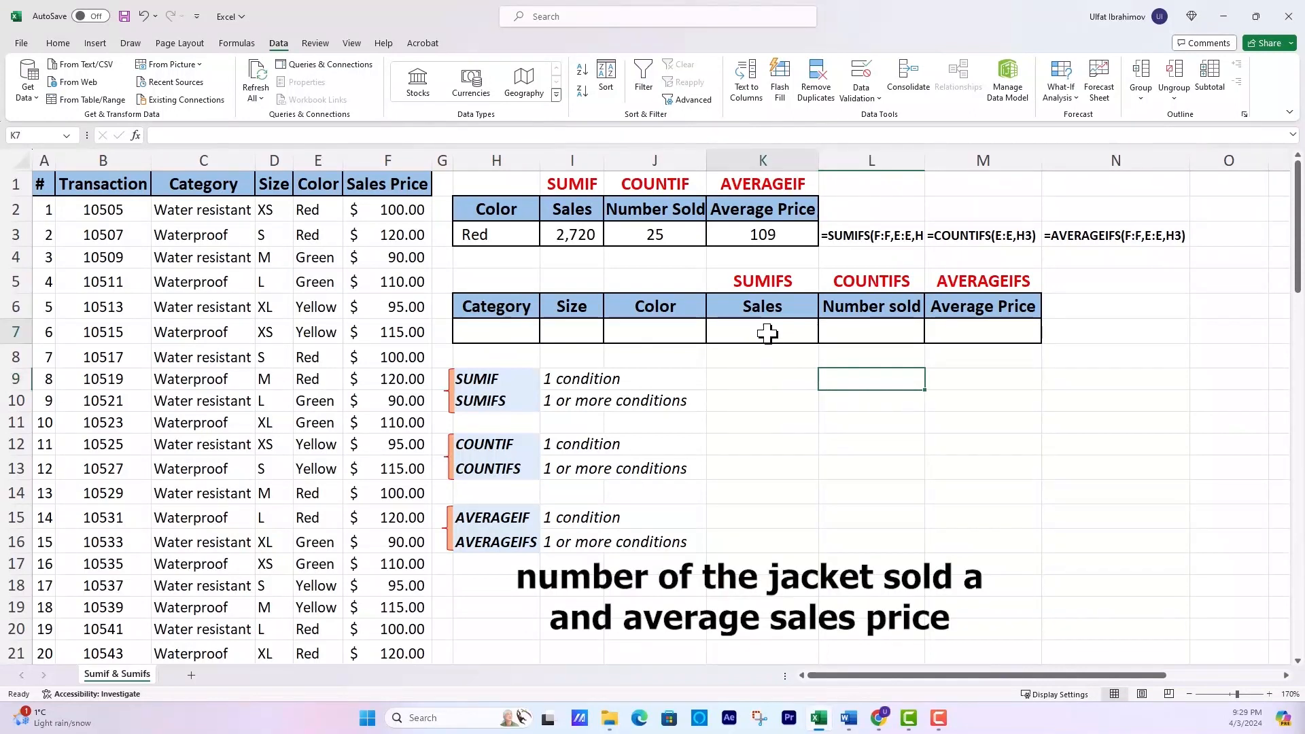
click(873, 337)
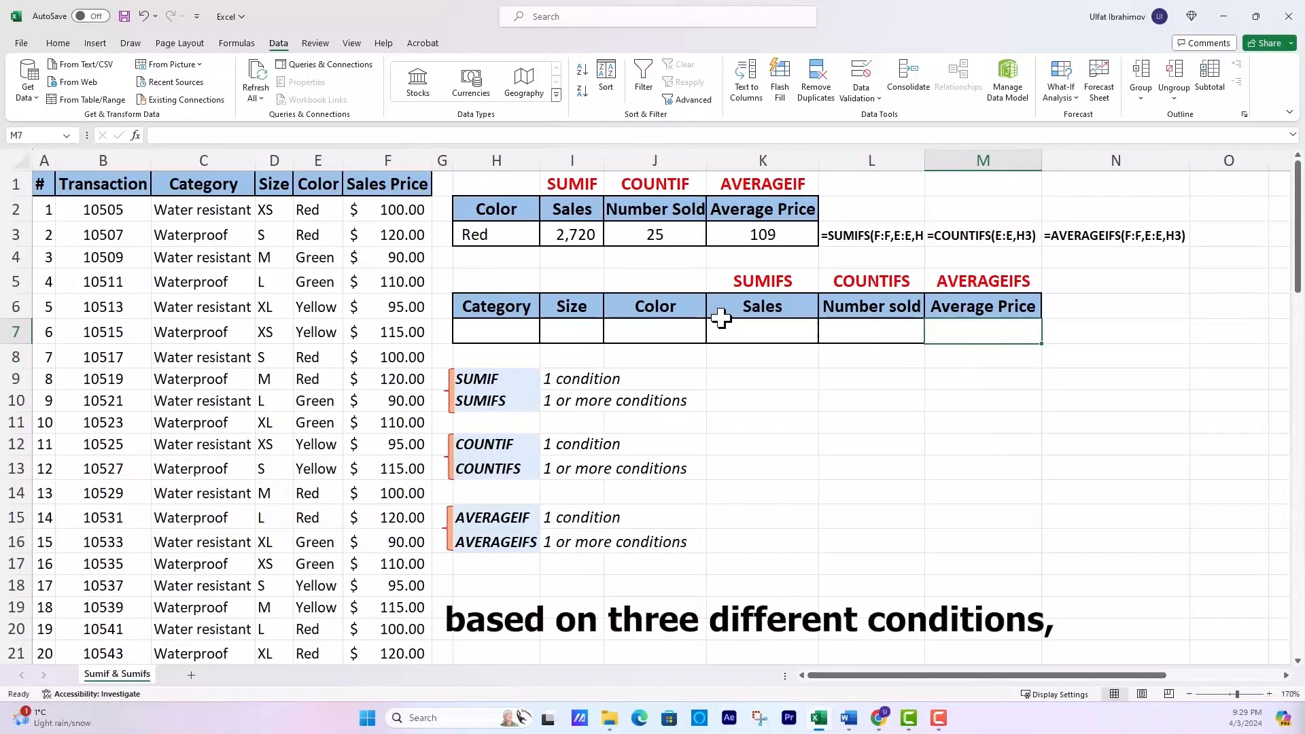
drag(687, 309, 524, 306)
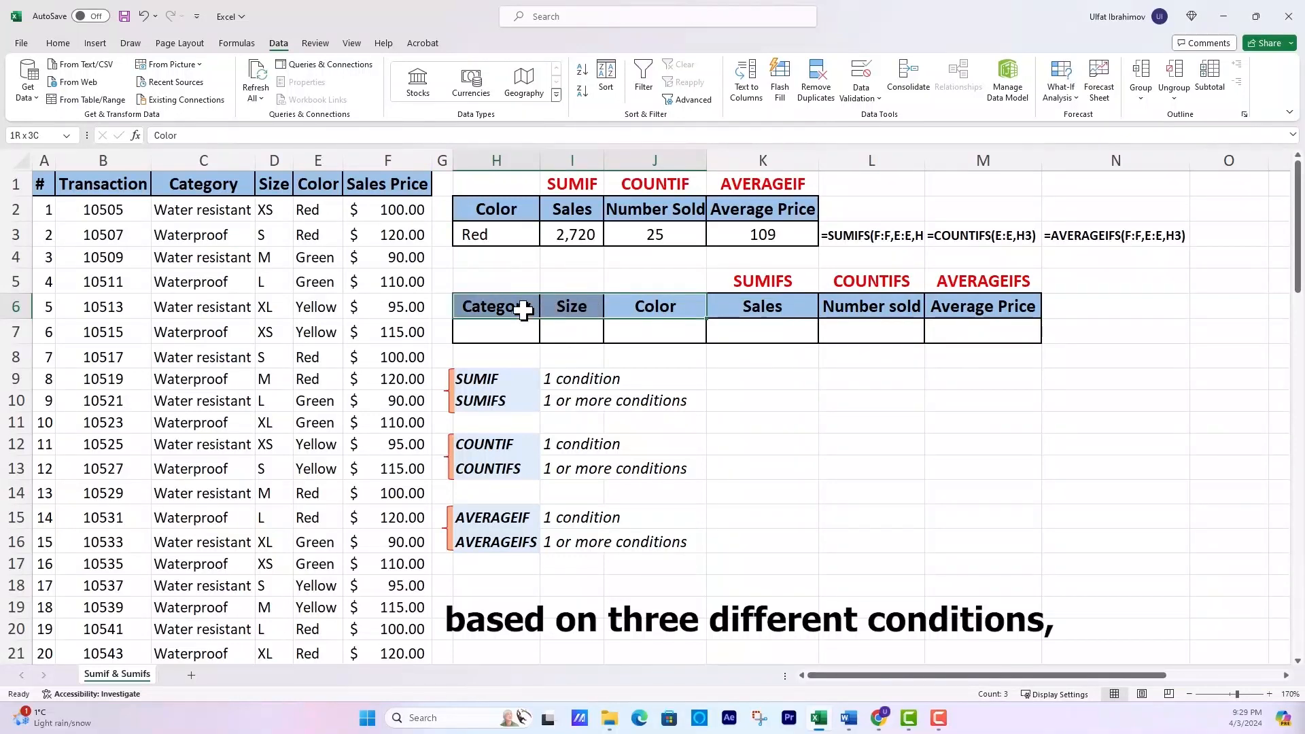
click(501, 304)
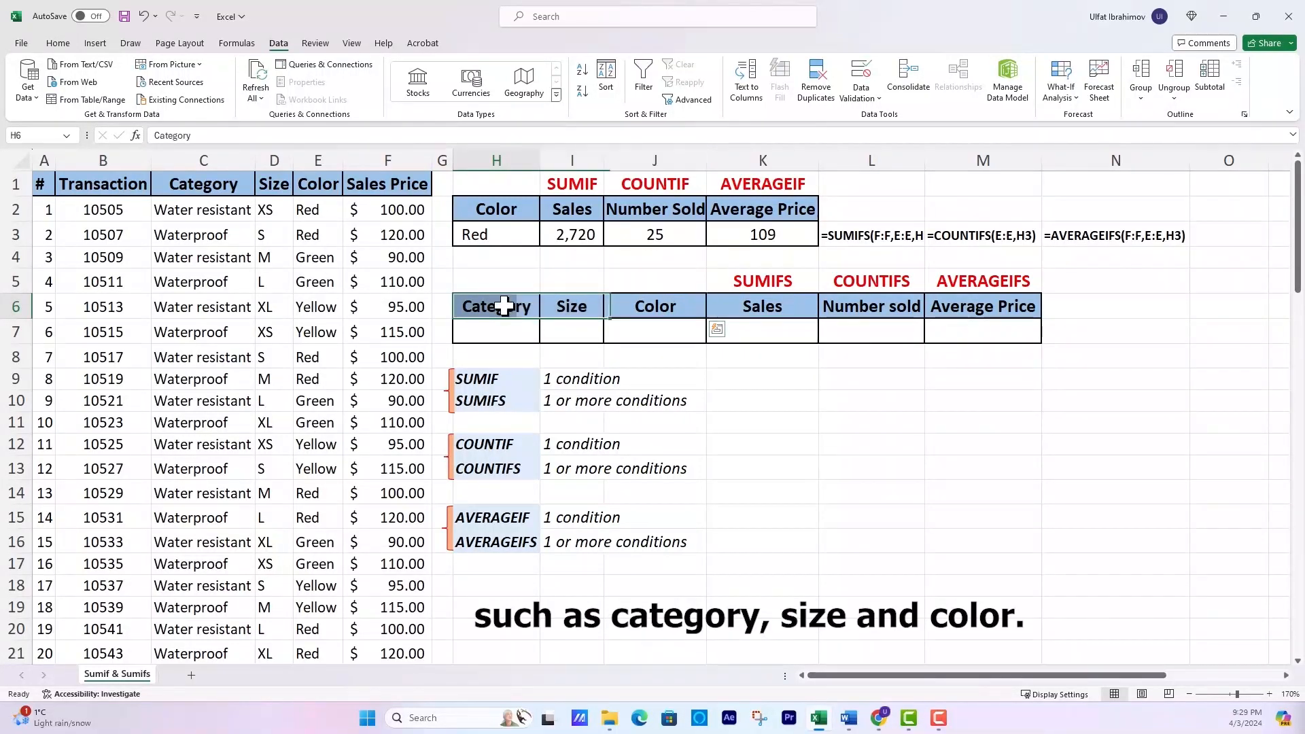
click(569, 312)
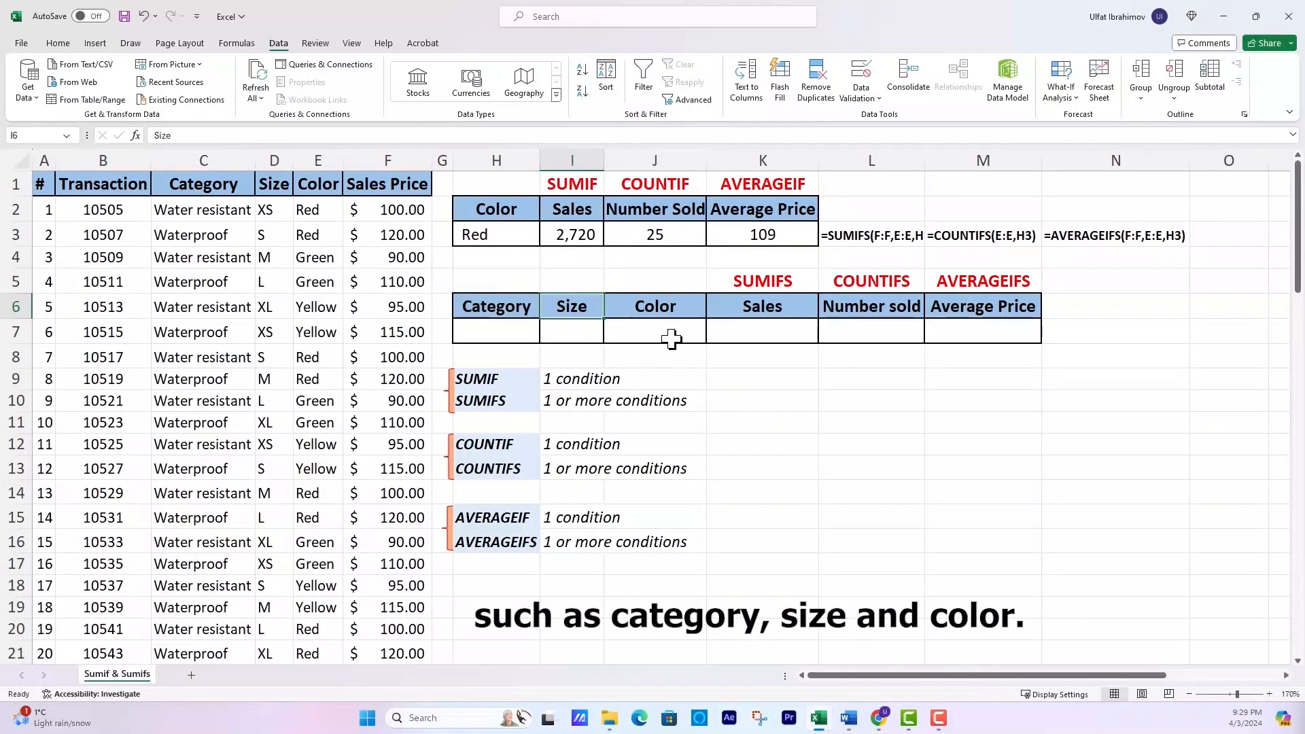
click(656, 306)
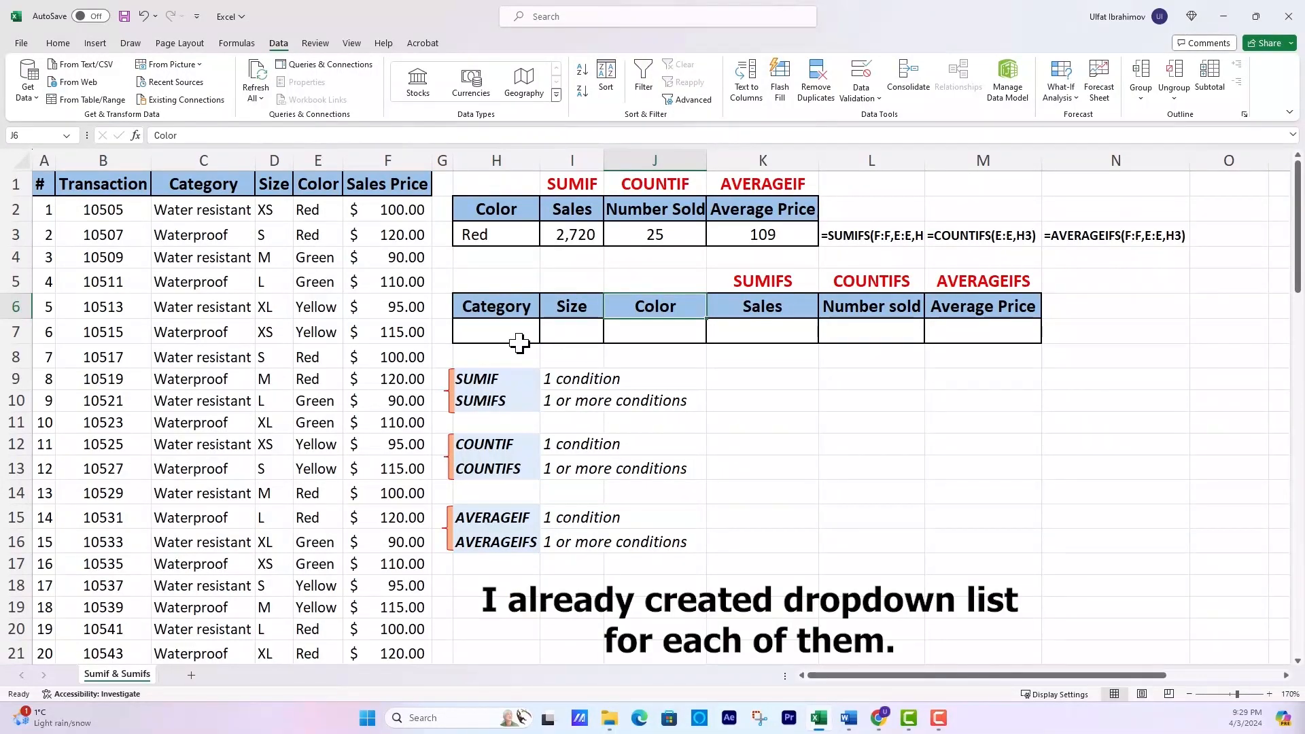
Choose Waterproof as the category in H7, M as the size in I7 and Red as the color in J7 from their dropdown lists.
click(519, 340)
click(547, 340)
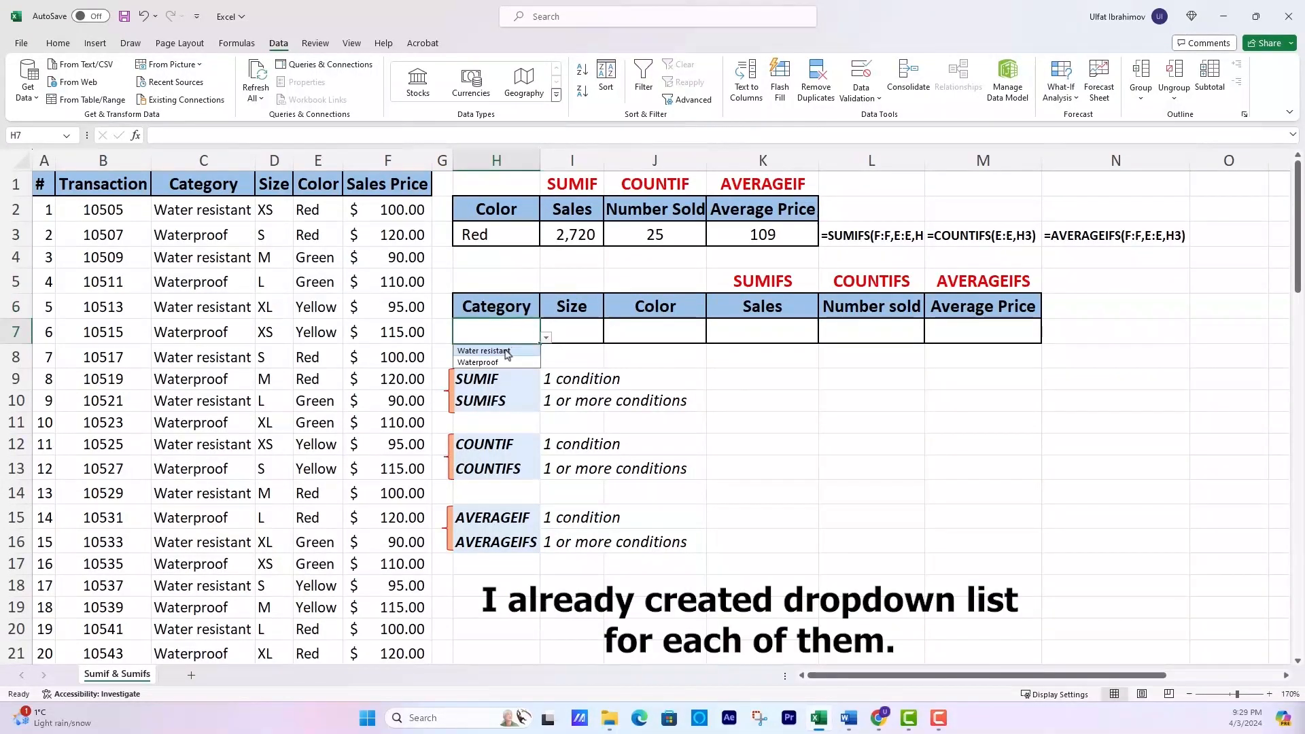
click(510, 360)
click(601, 340)
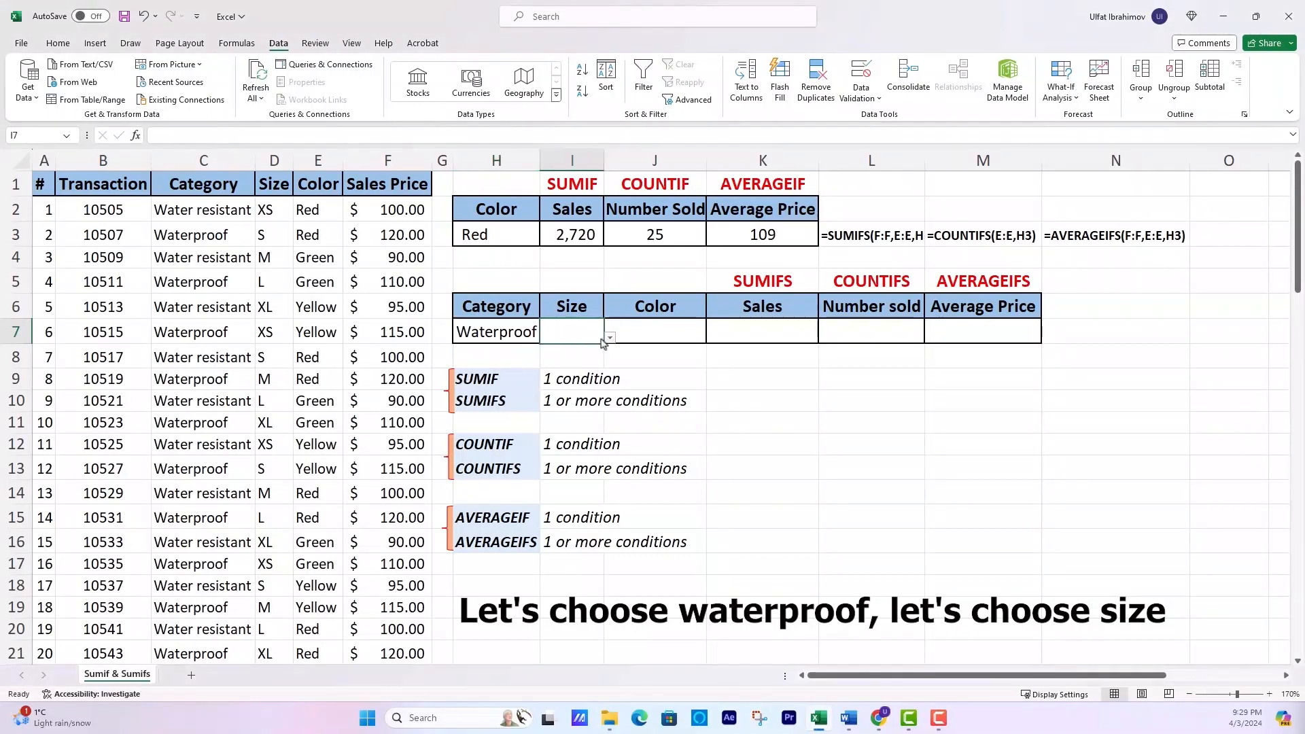
click(609, 339)
click(558, 374)
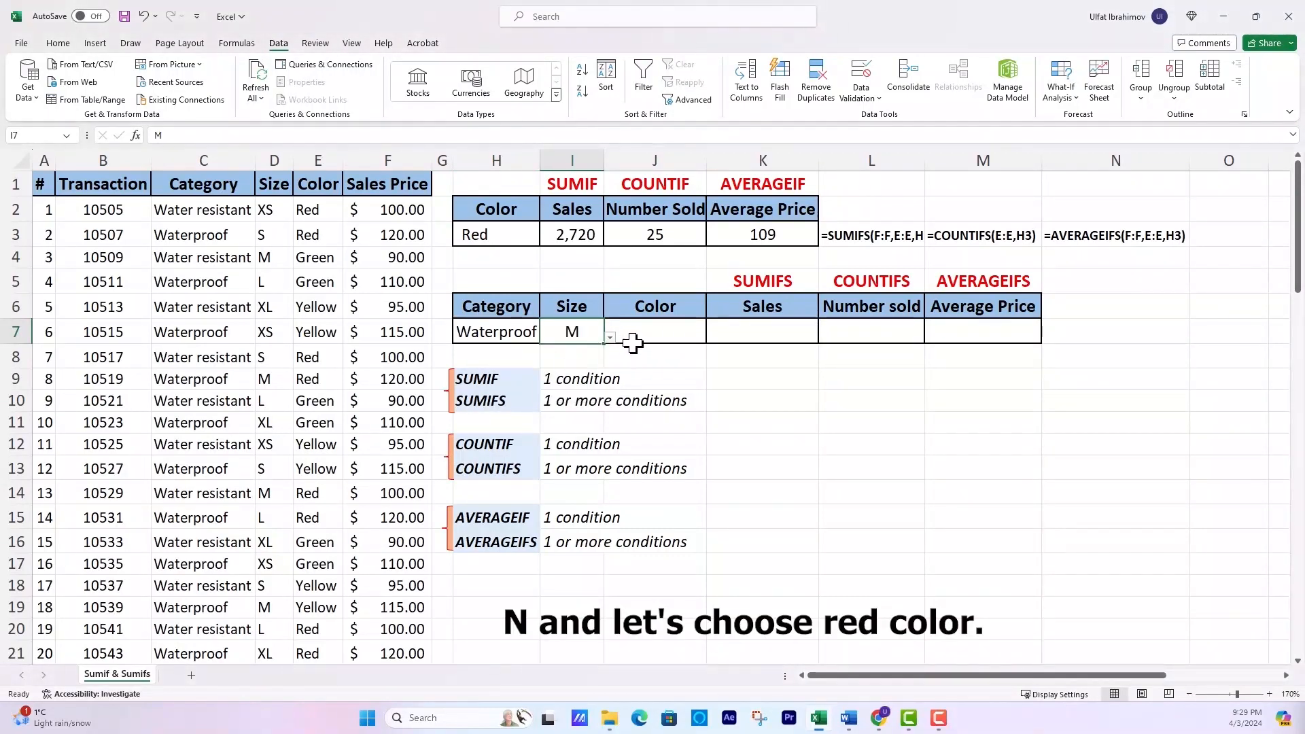
click(632, 341)
click(711, 340)
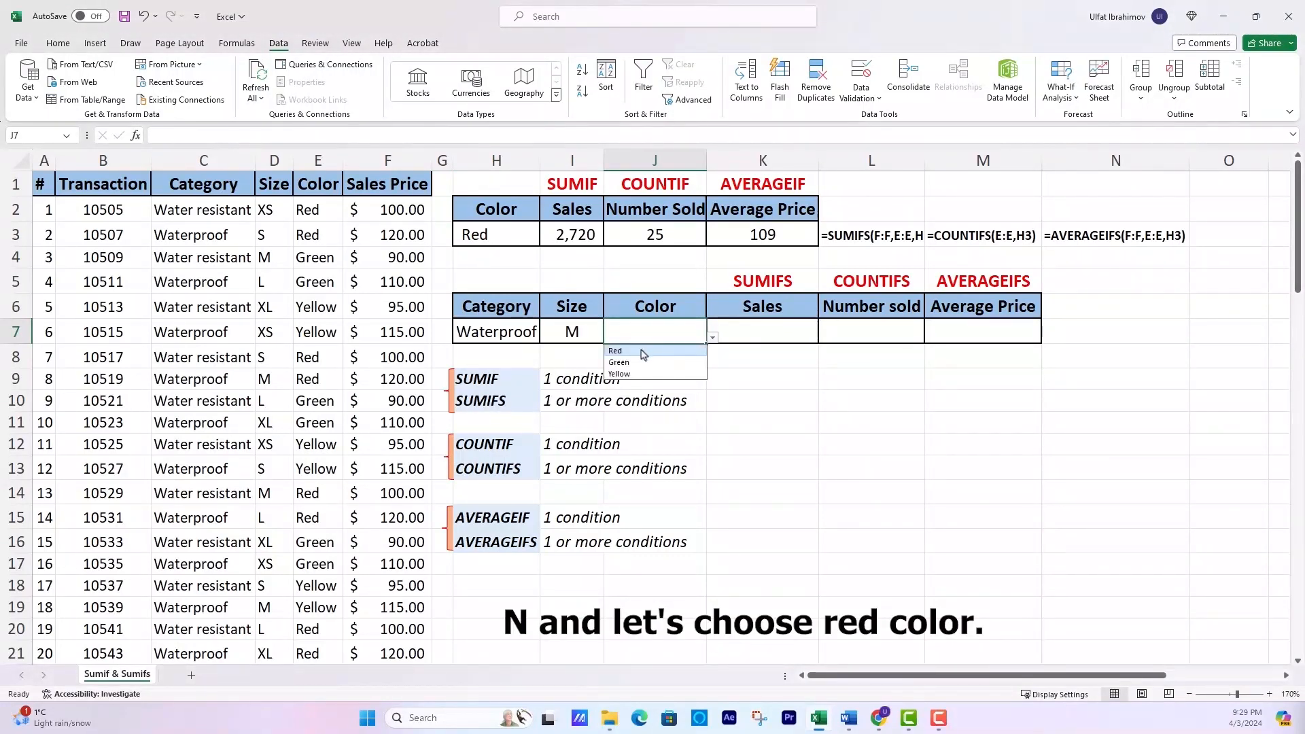
click(646, 353)
click(768, 372)
Start a SUMIFS formula in Sales cell K7 that sums F:F, with category range C:C and criterion H7.
click(747, 332)
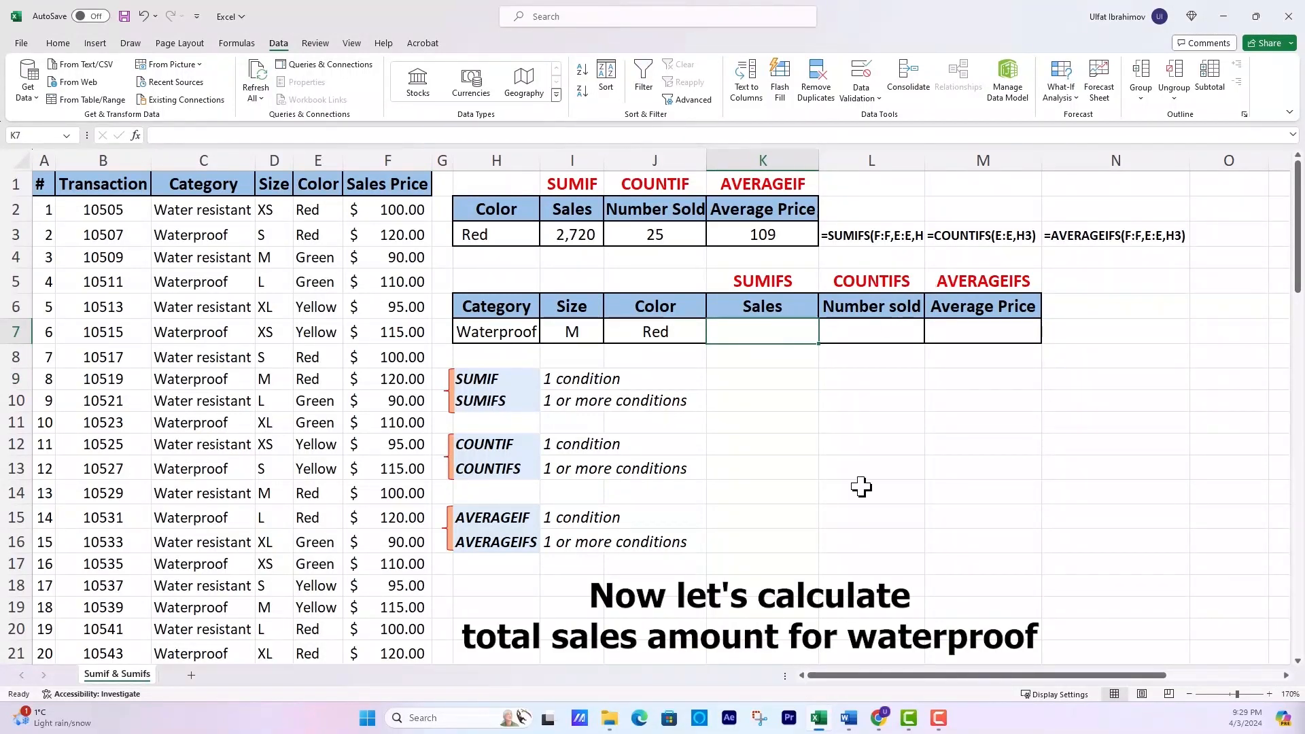
click(509, 333)
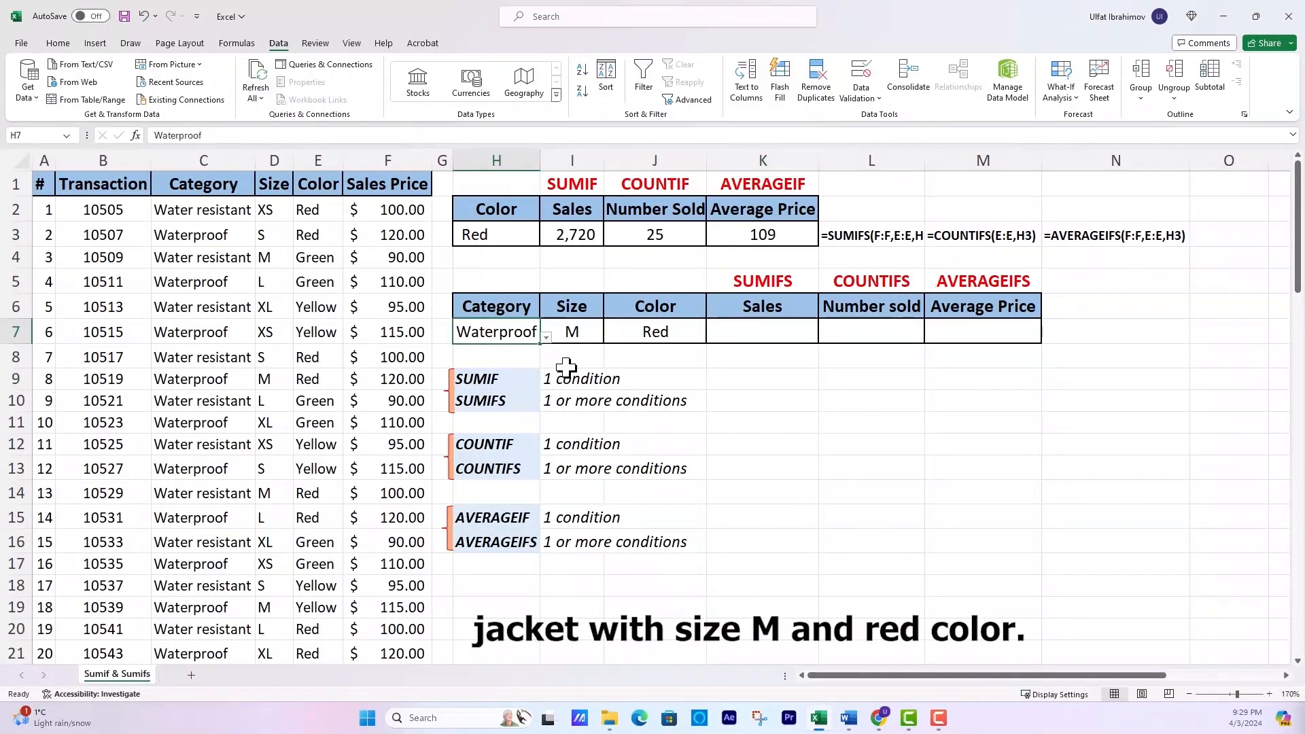
click(569, 333)
click(648, 336)
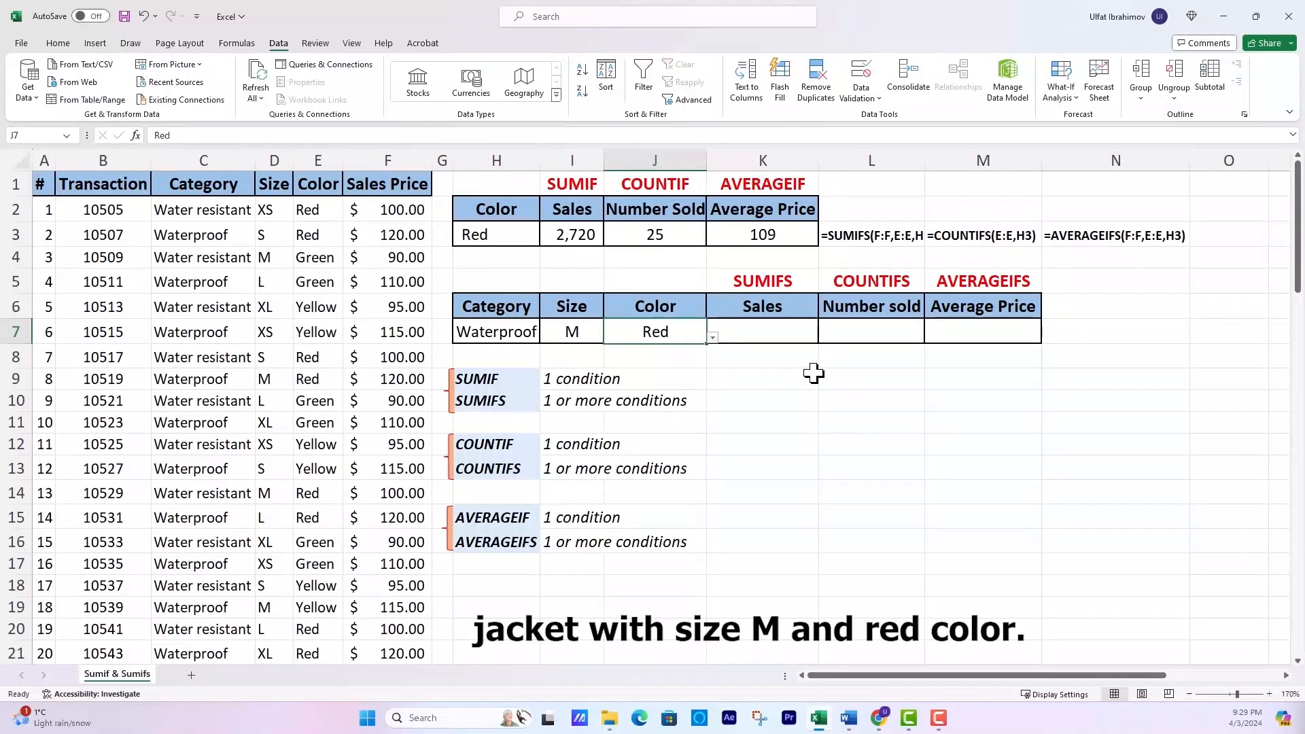
click(770, 332)
text(=)
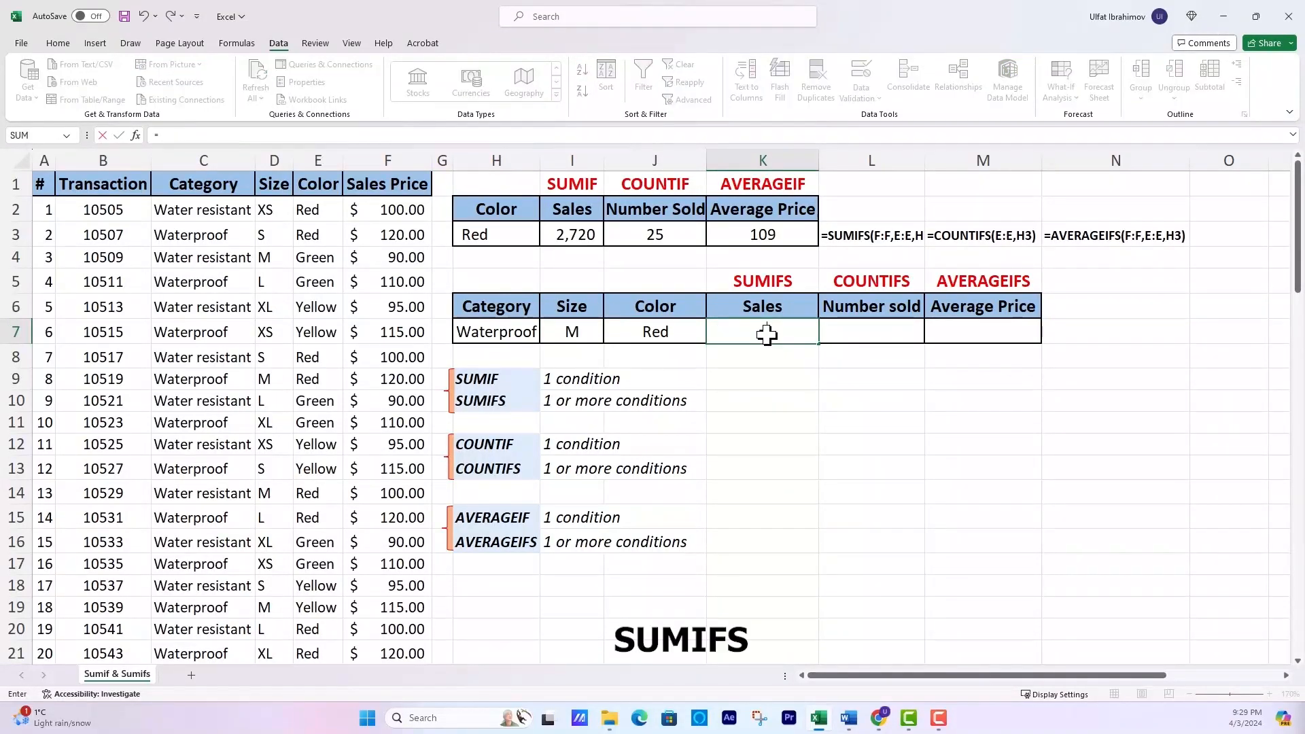
text(sumifs()
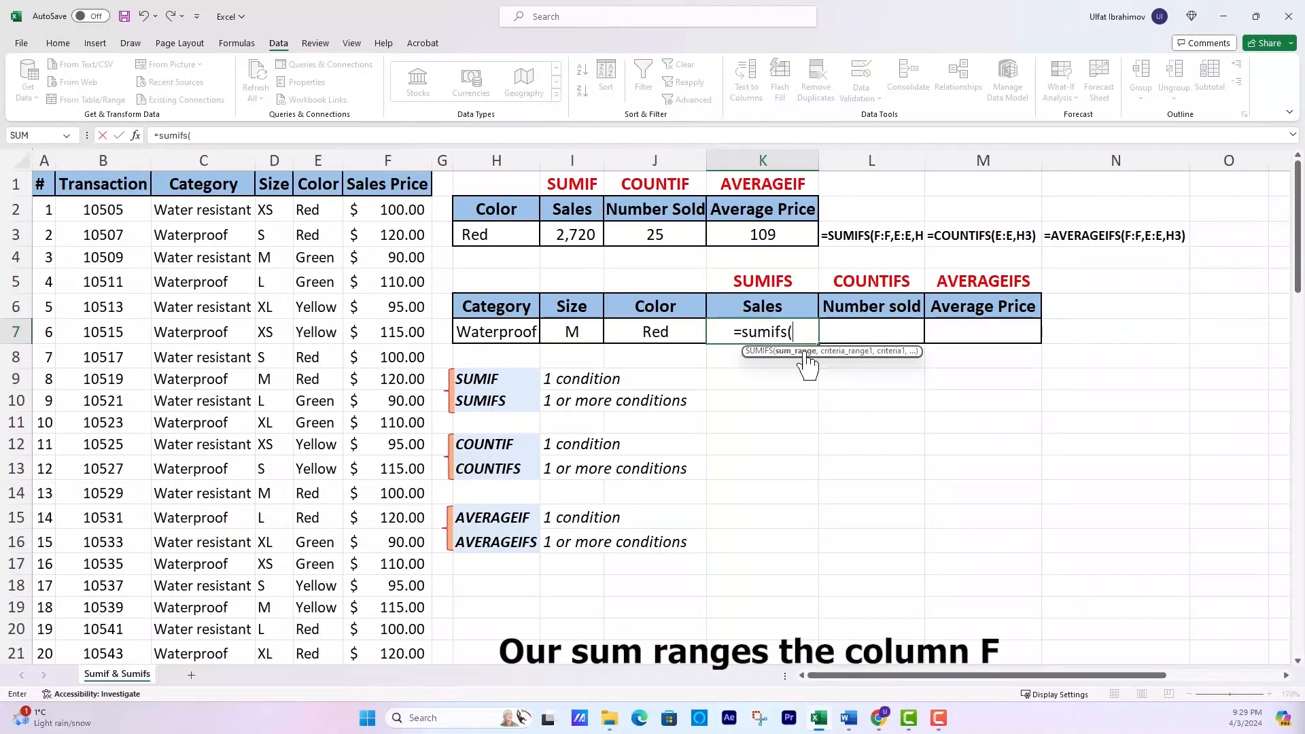
click(397, 158)
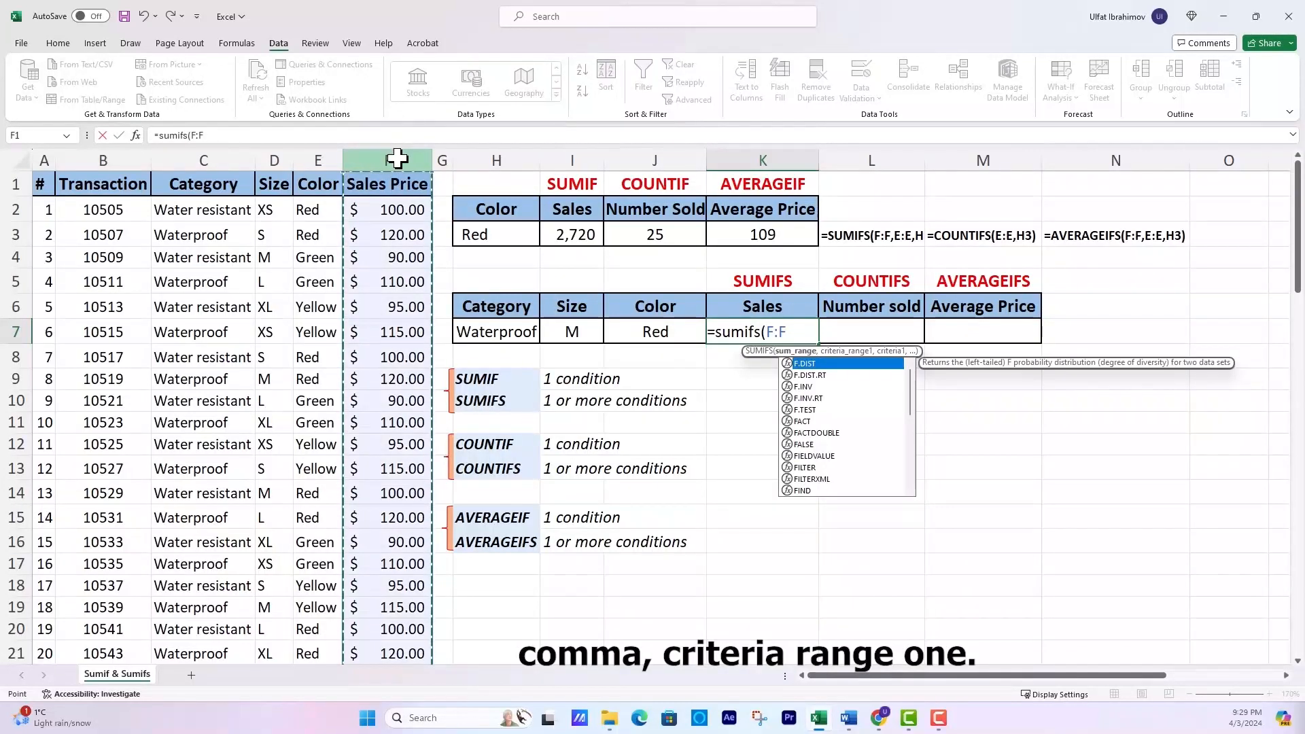
text(,)
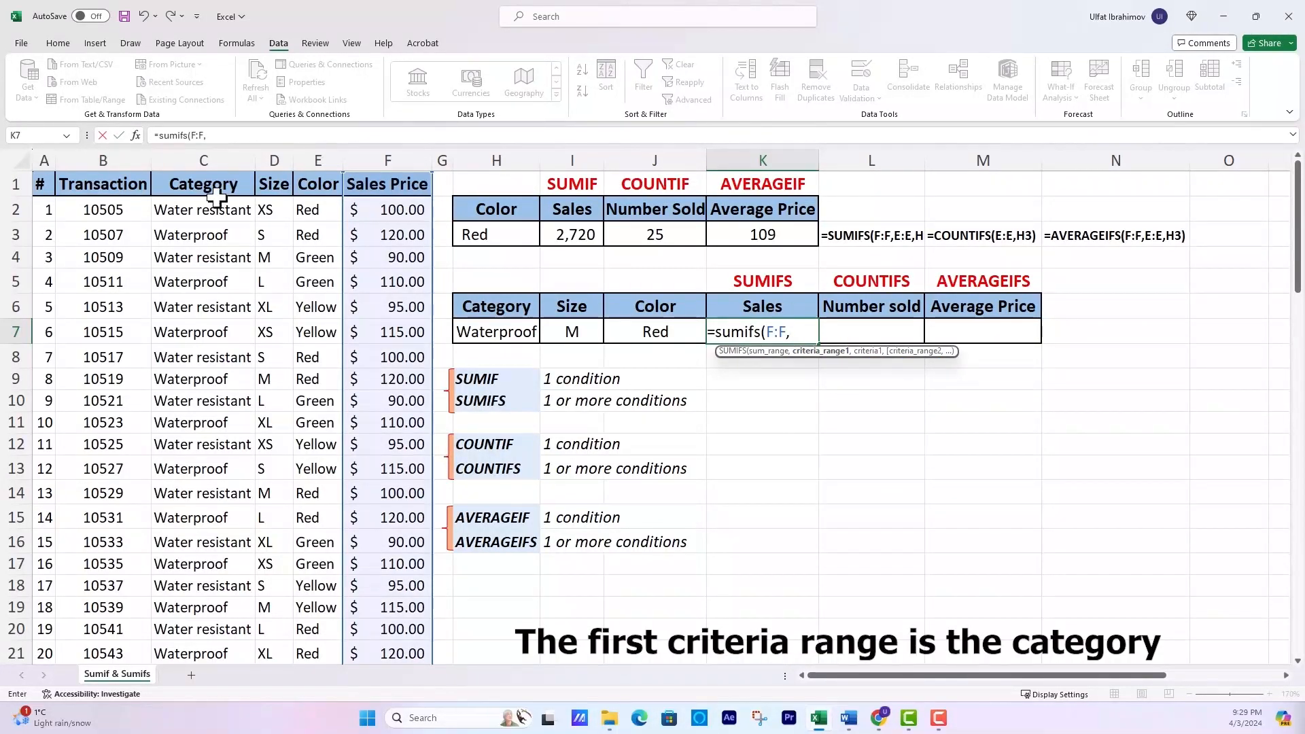
click(209, 160)
text(,)
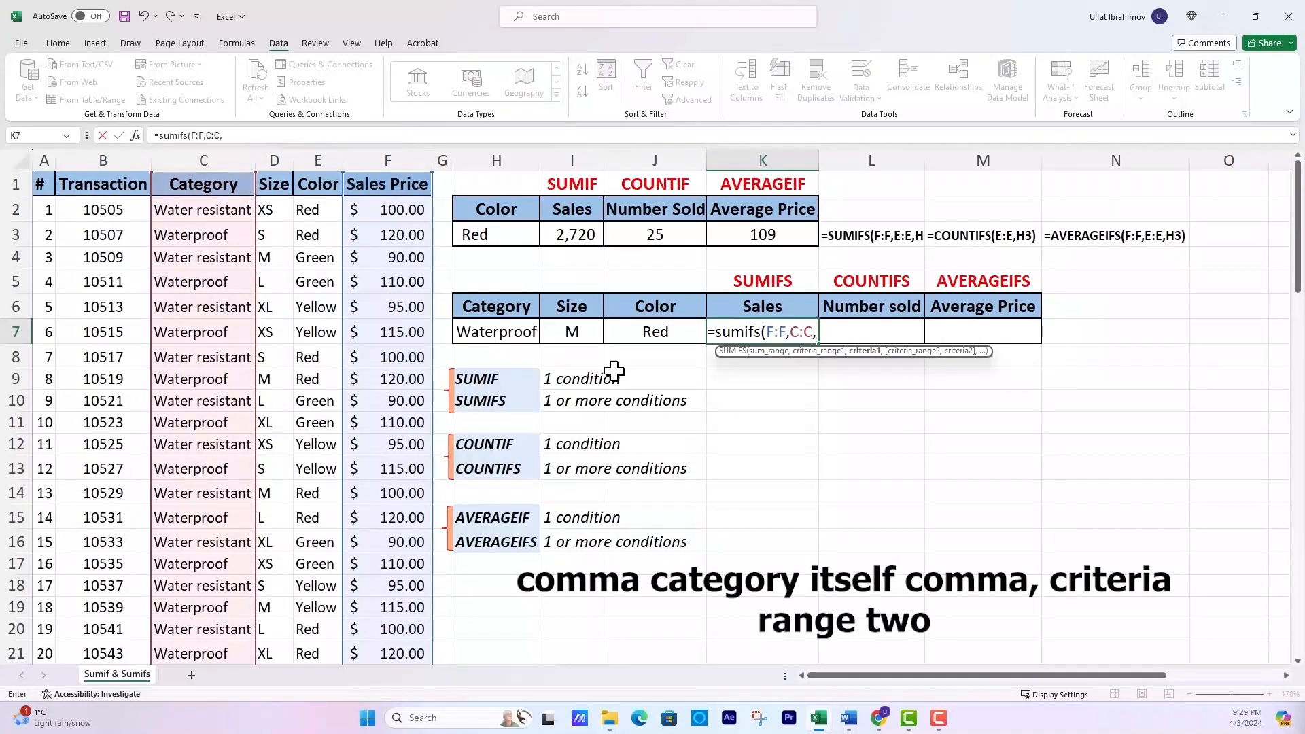
click(511, 332)
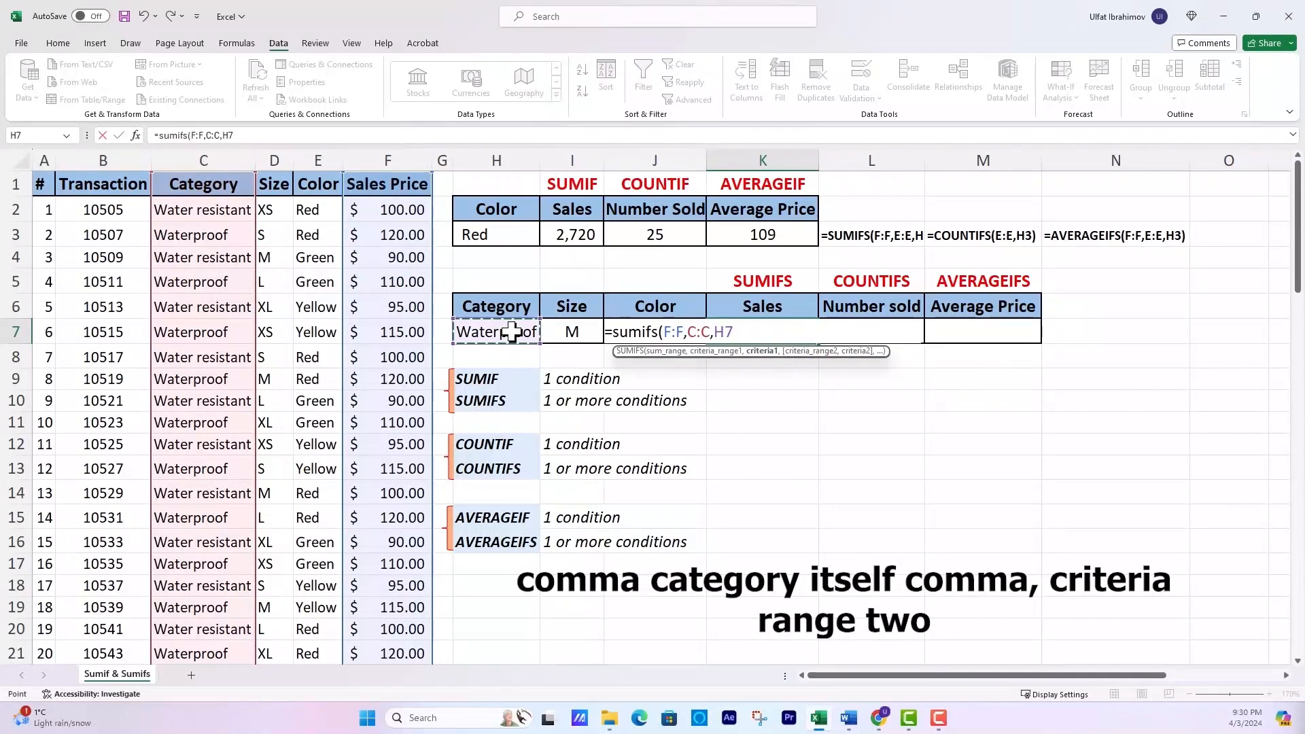
text(,)
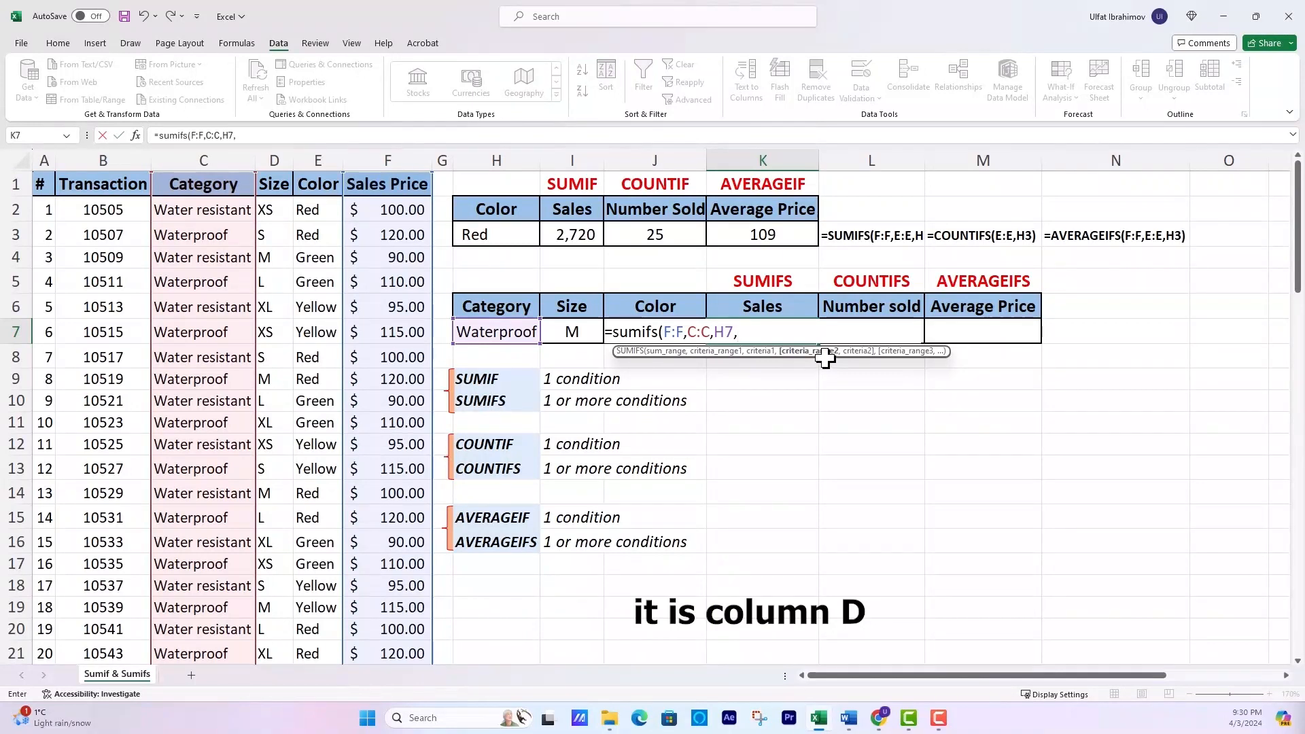
Add the size condition D:D,I7 and the color condition E:E,J7 to the SUMIFS formula in K7 and complete it.
click(276, 161)
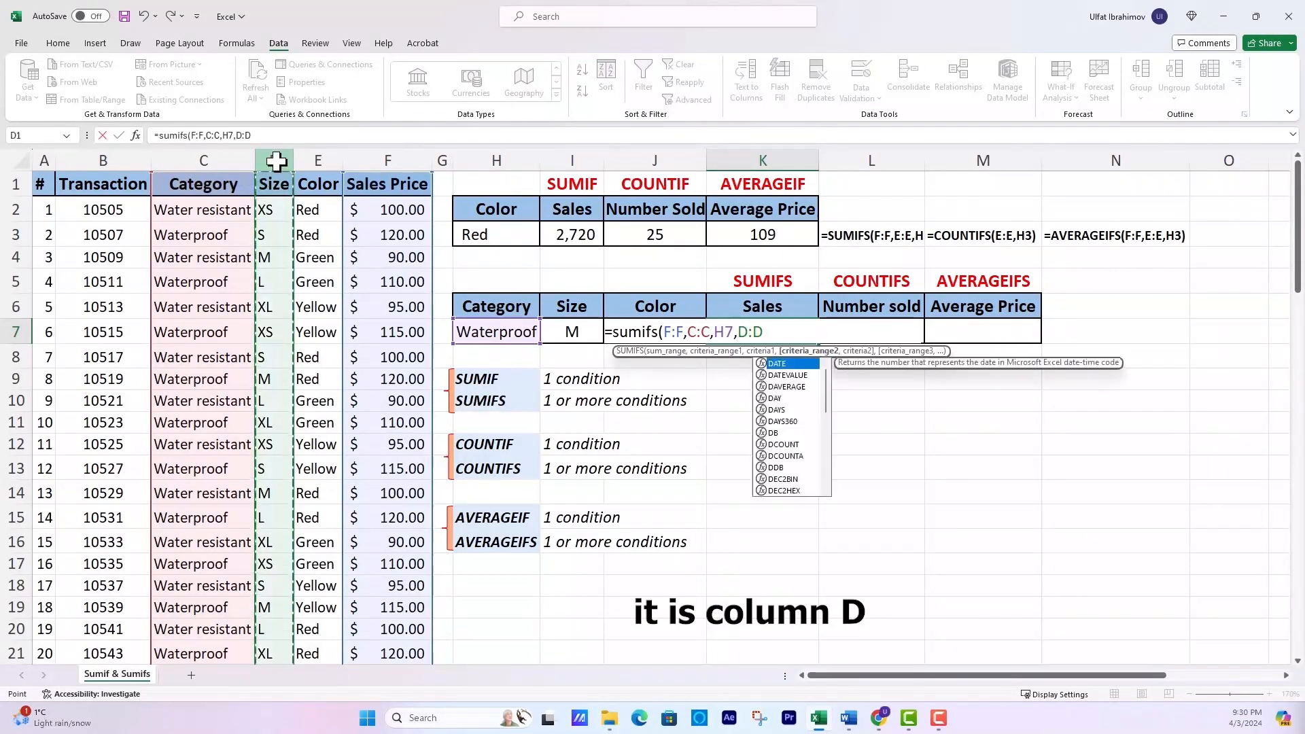
text(,)
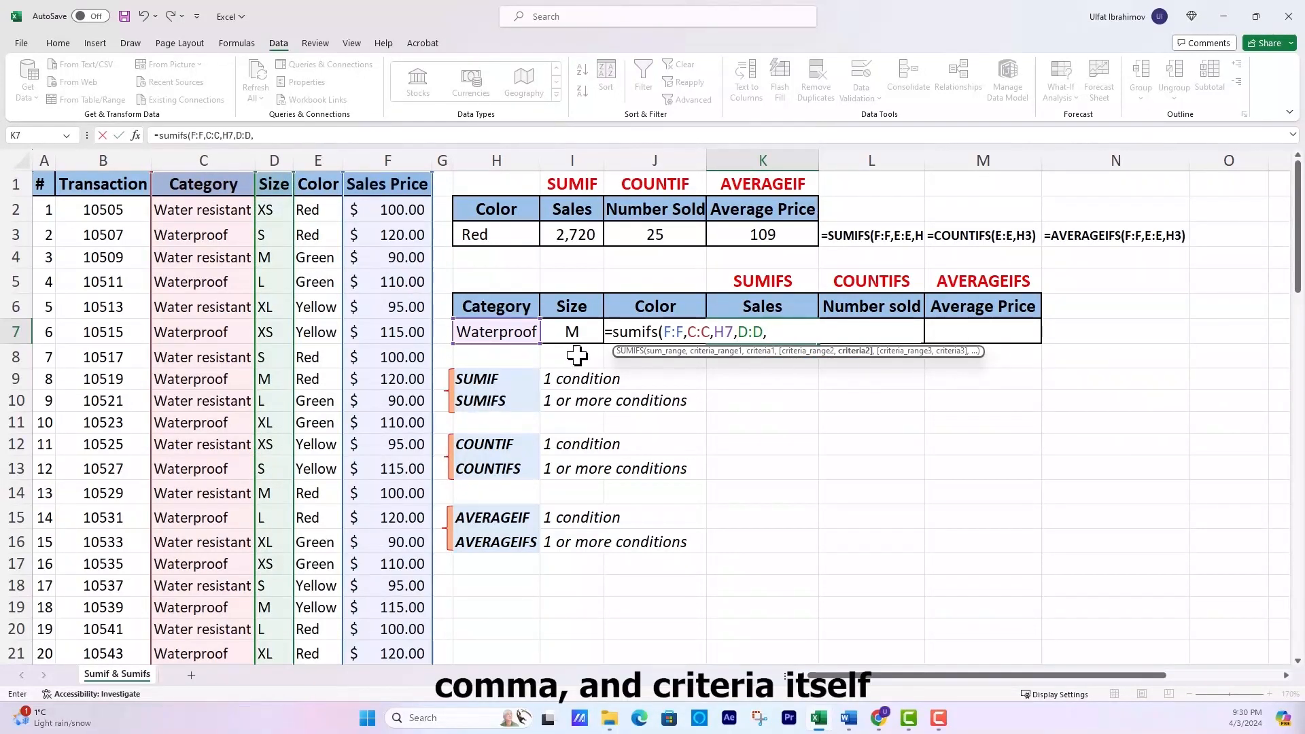
click(577, 331)
text(,)
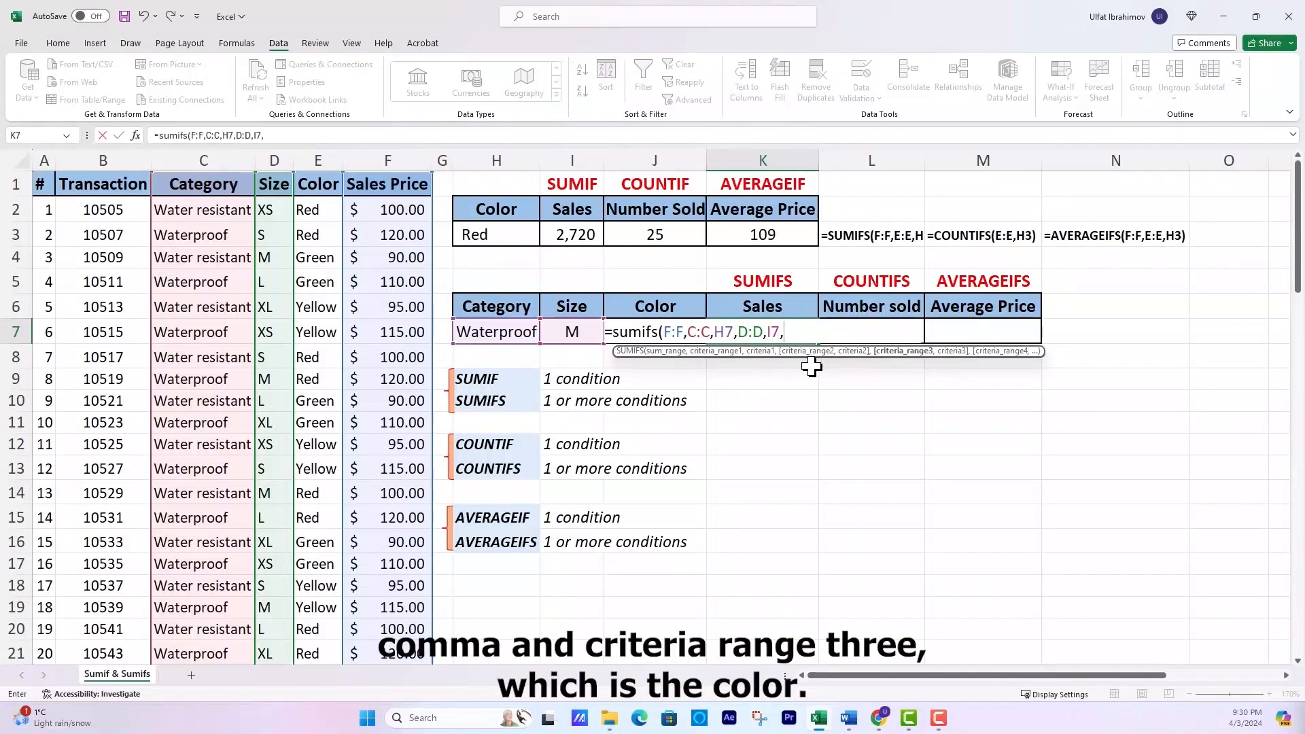
click(323, 161)
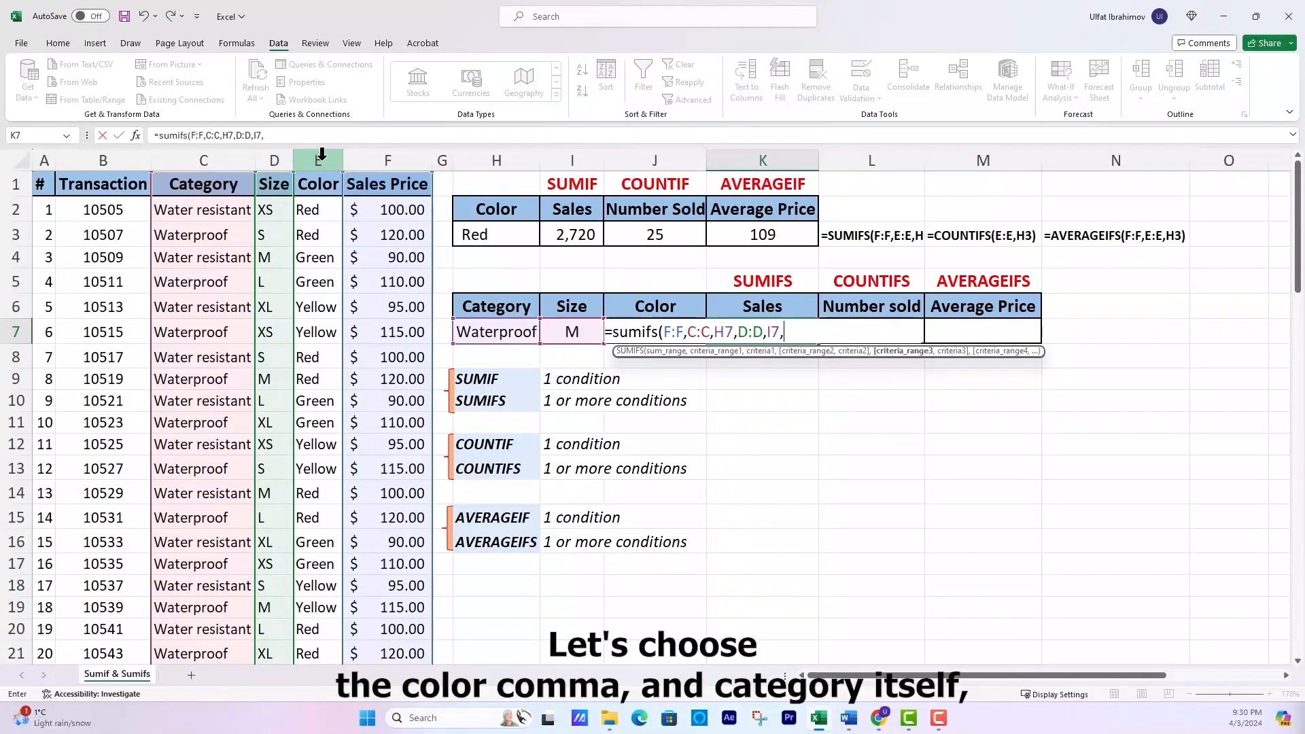
text(,)
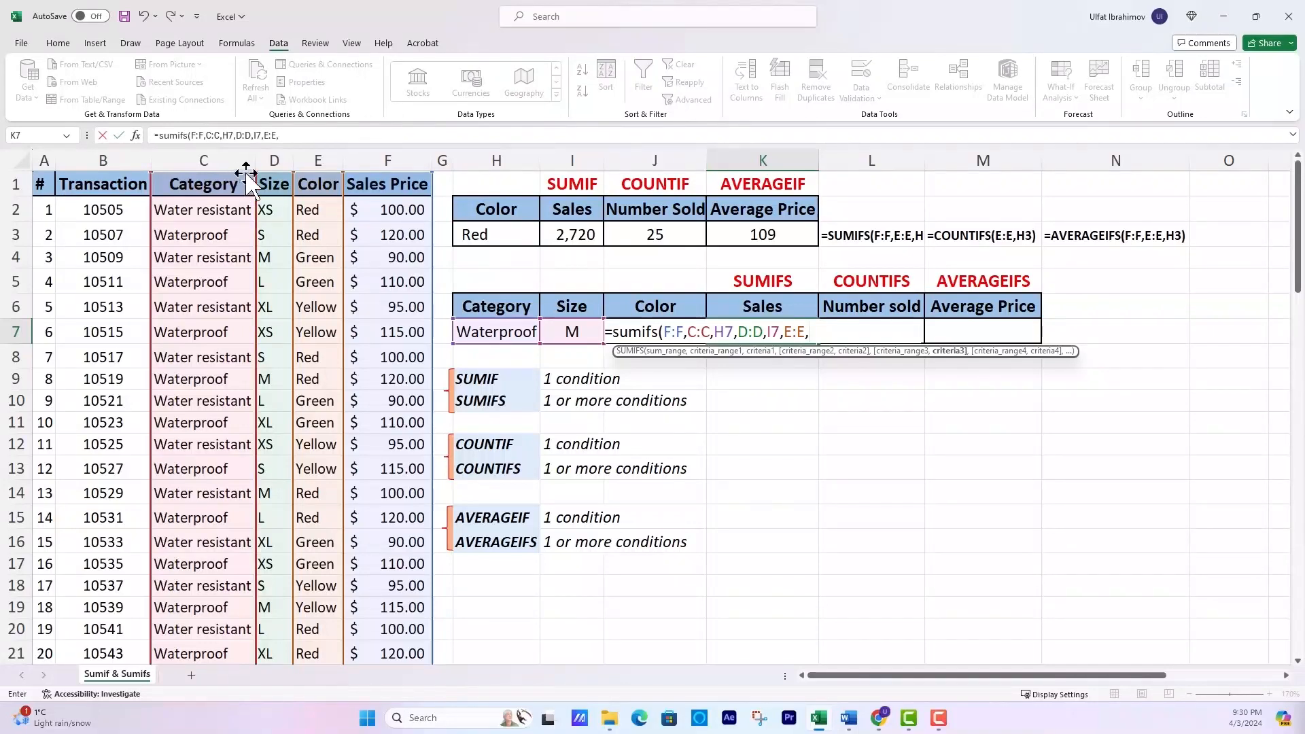
click(310, 136)
text(J)
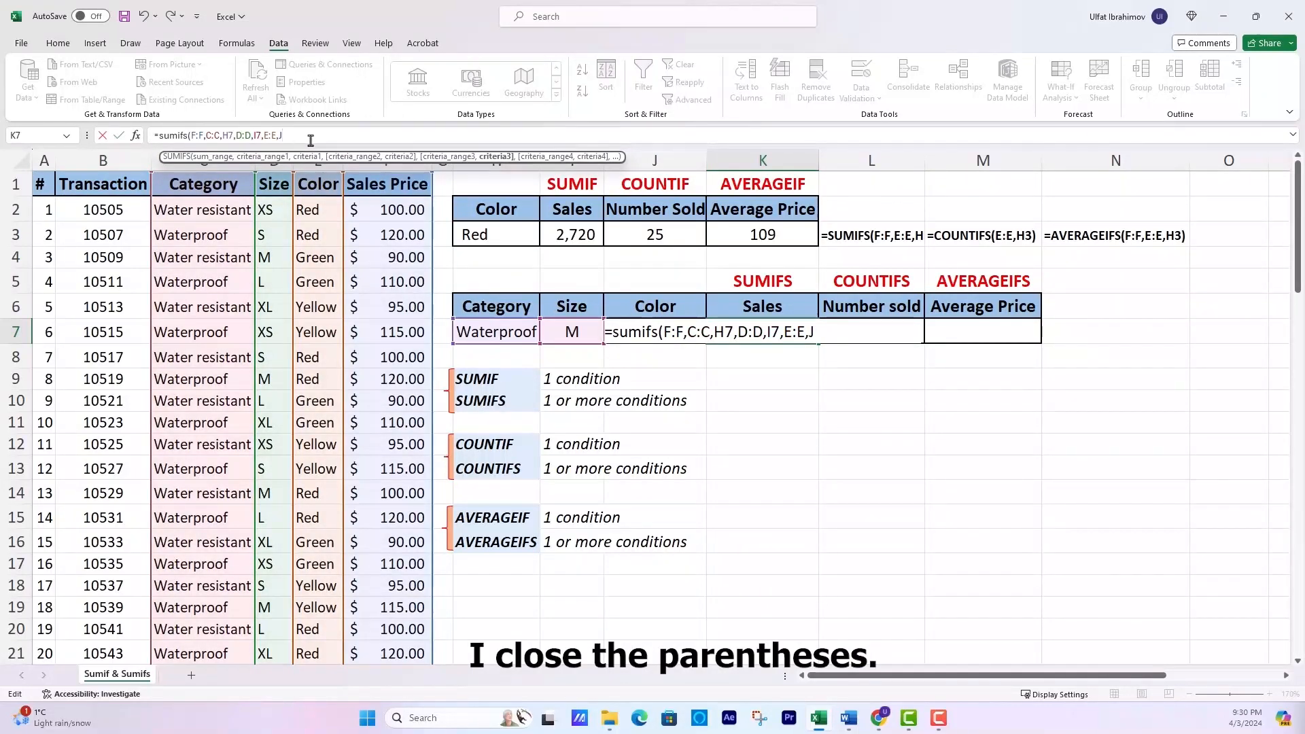
text(7)
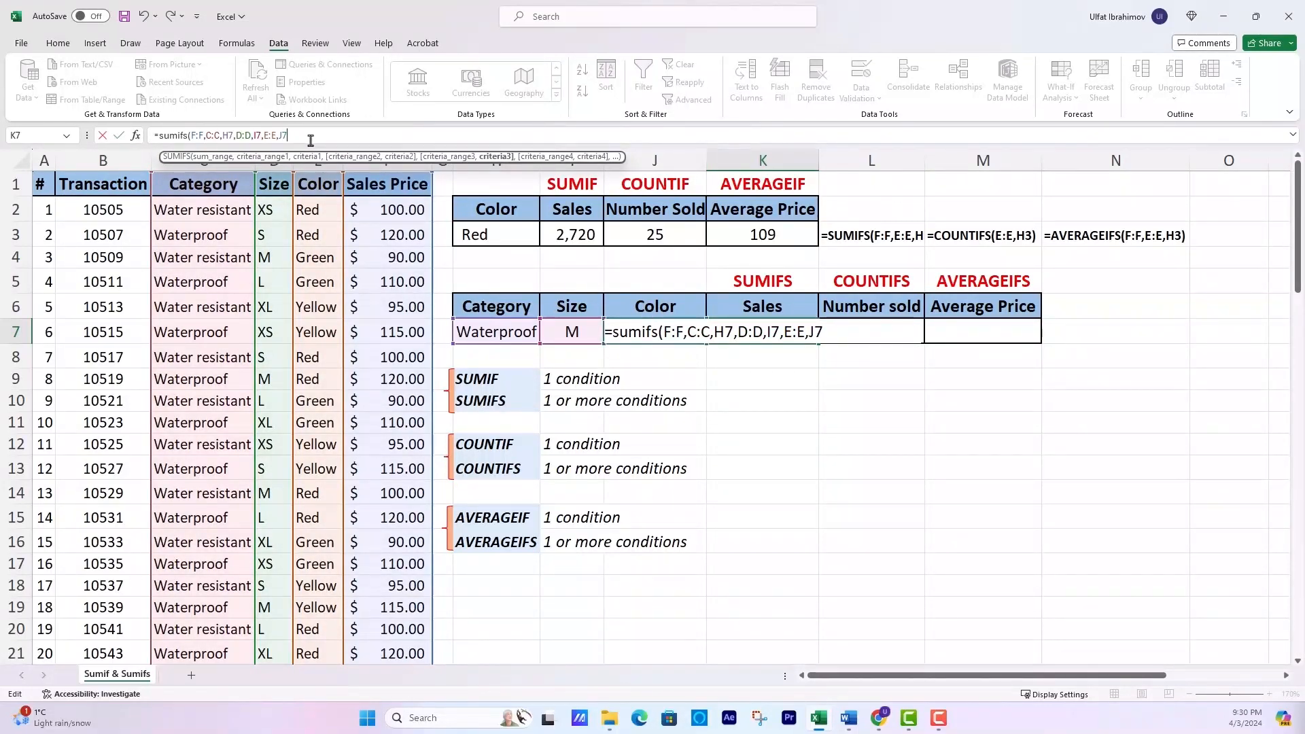
text())
key(Return)
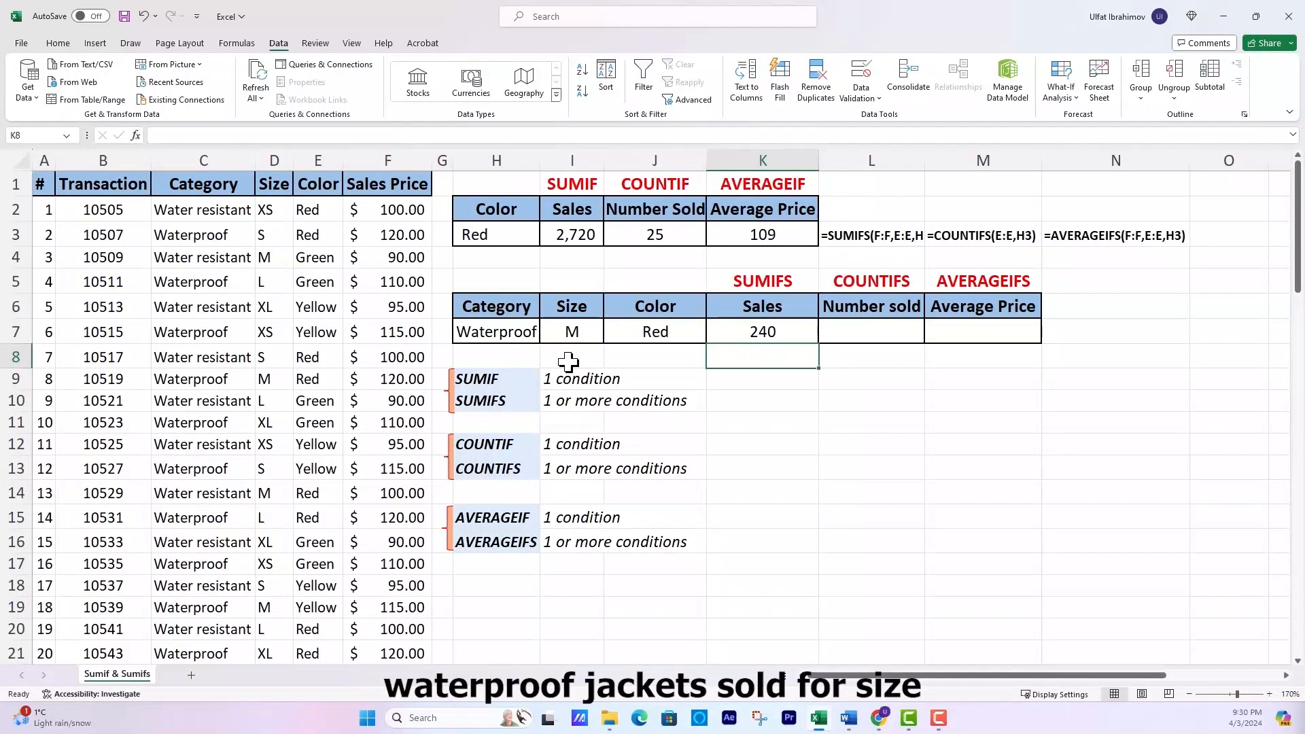
Start a COUNTIFS formula in Number sold cell L7 with category range C:C and criterion H7.
click(569, 333)
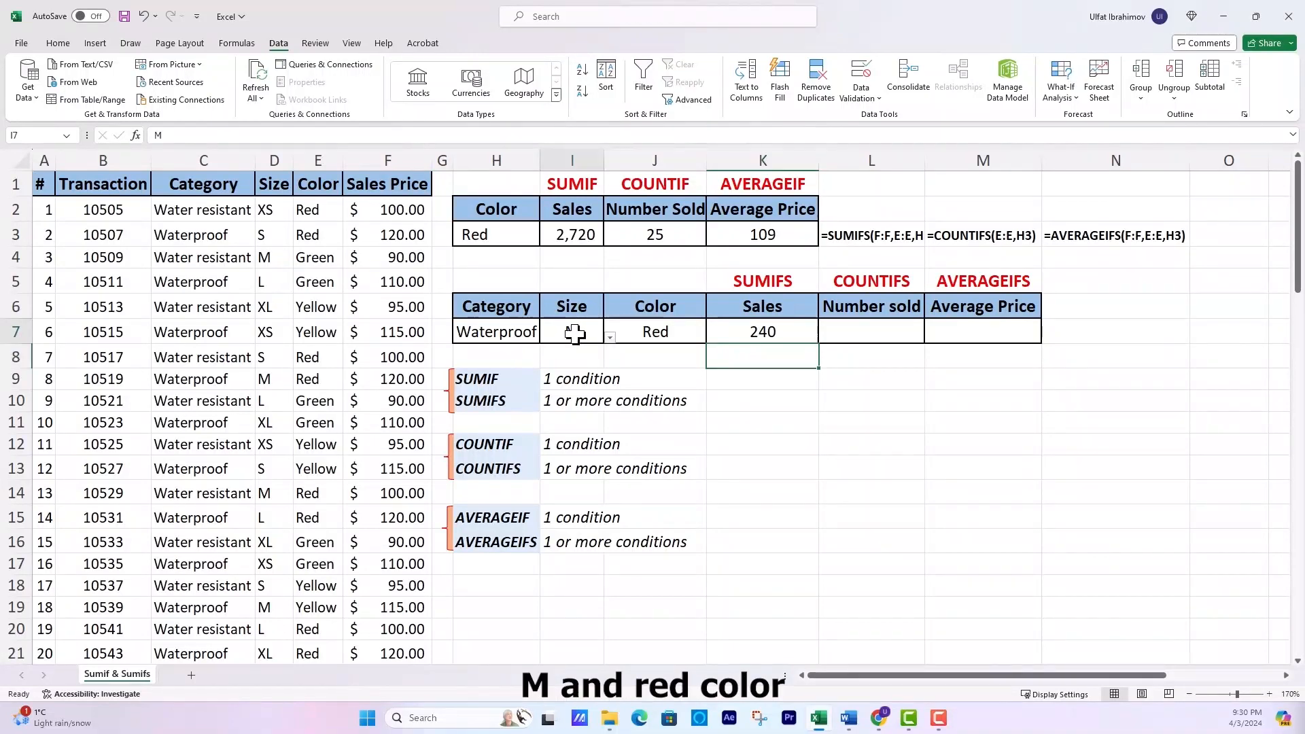
click(639, 328)
click(821, 331)
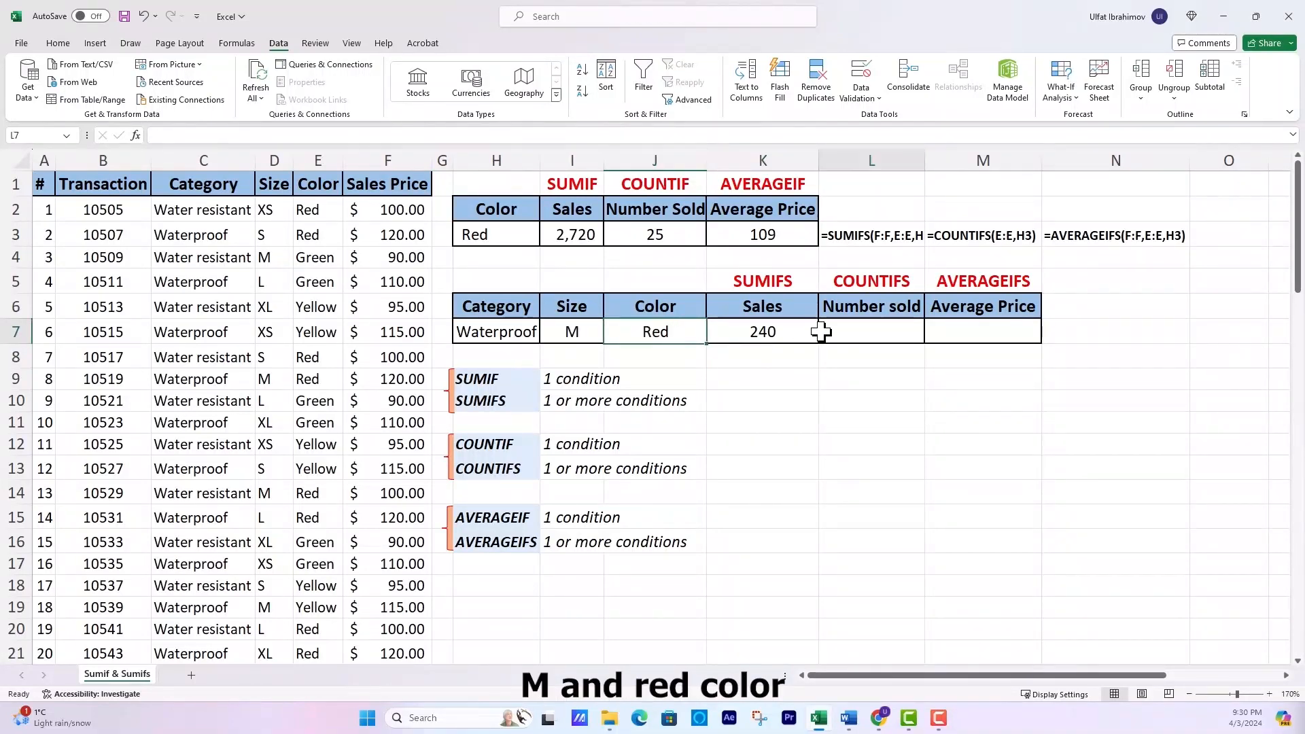
text(=)
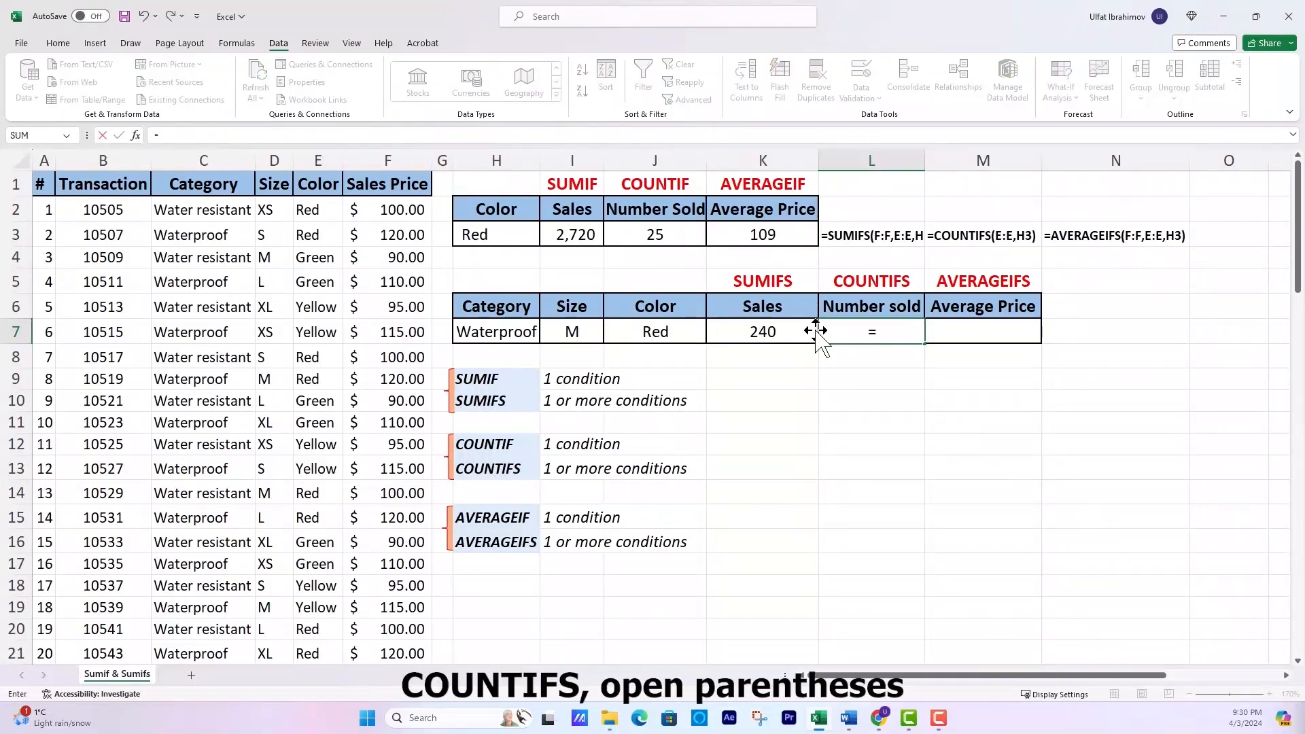
text(countifs()
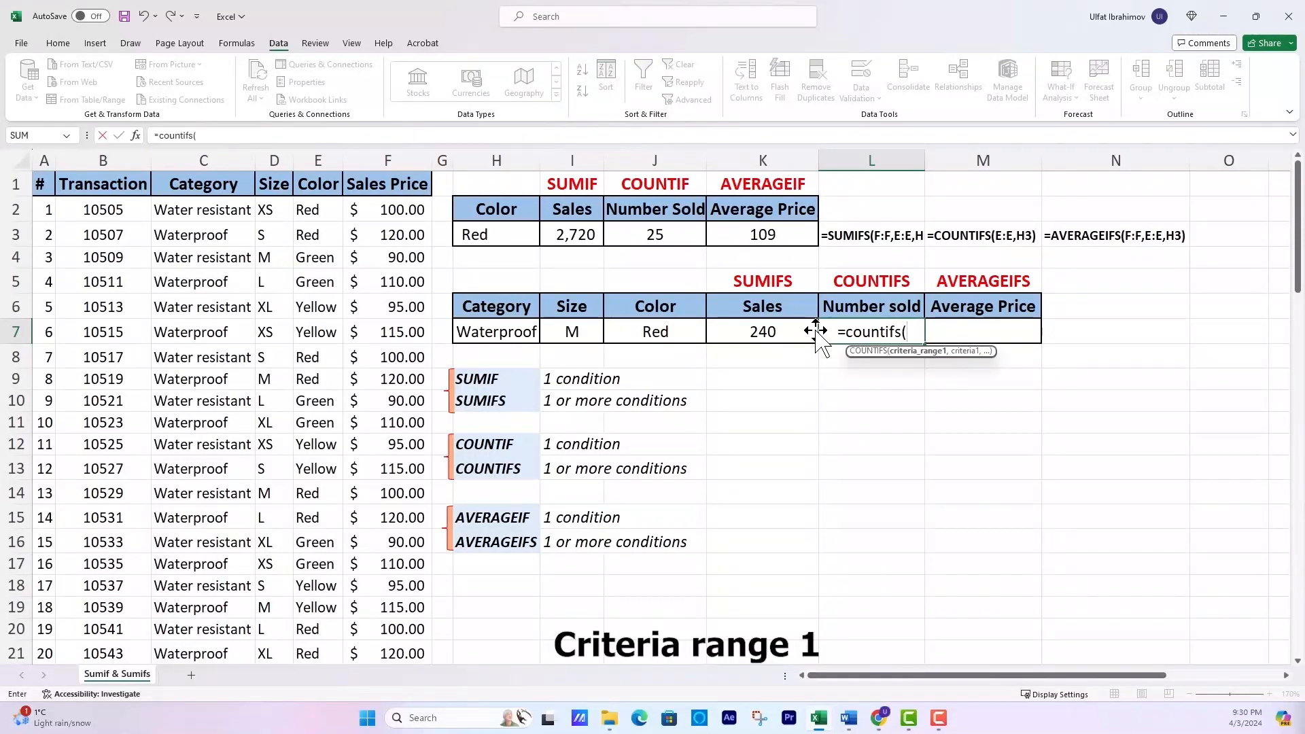
click(202, 157)
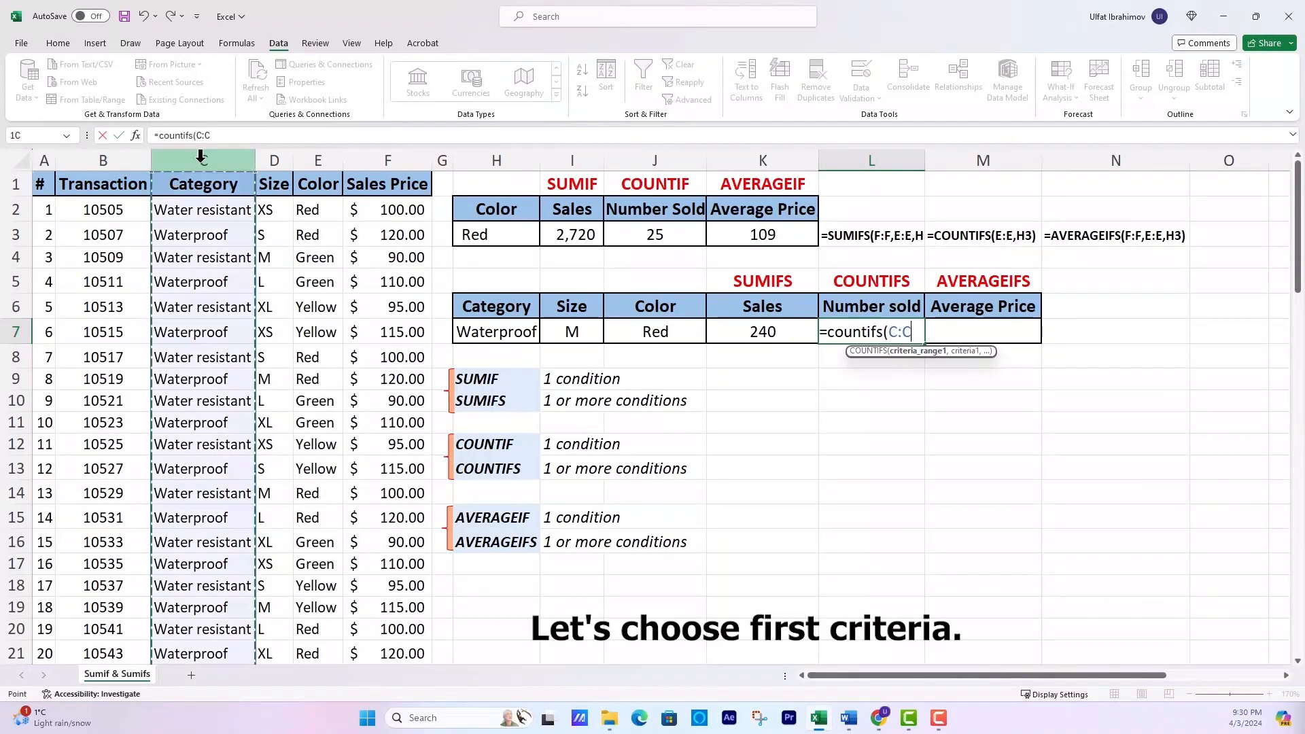
text(,)
click(534, 331)
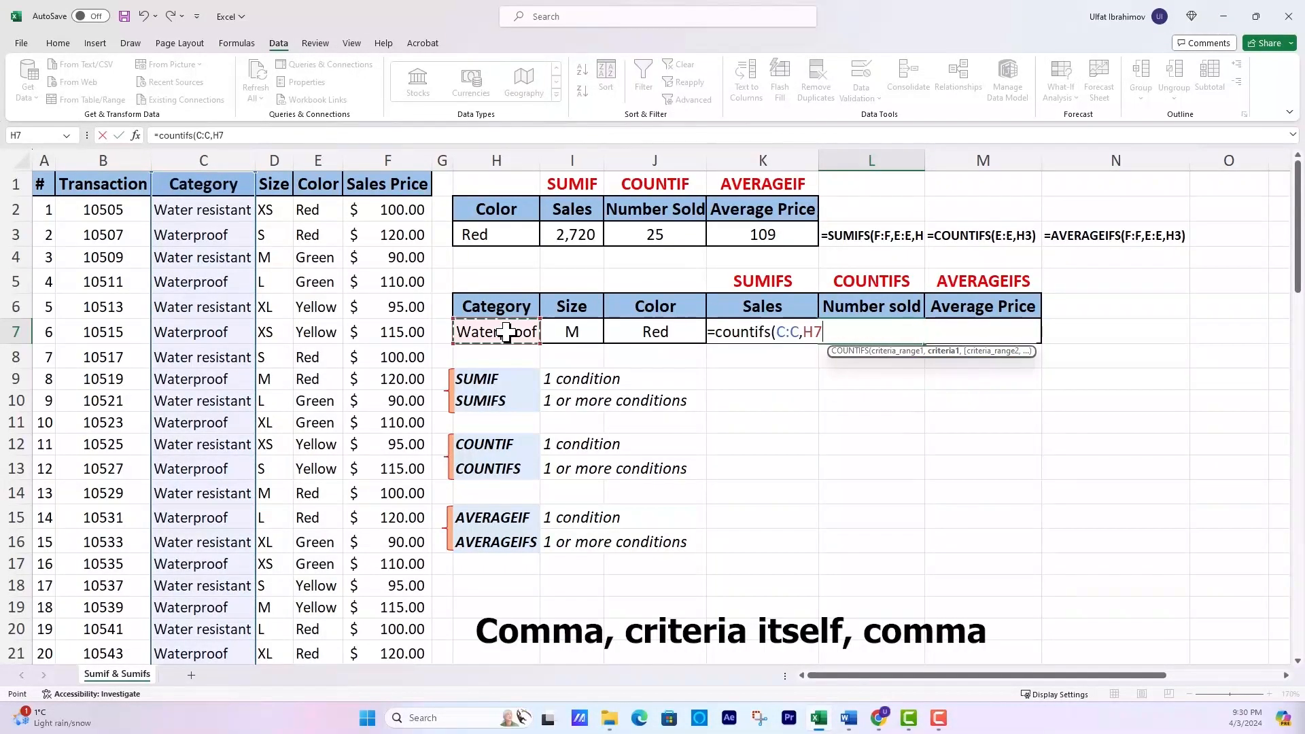
text(,)
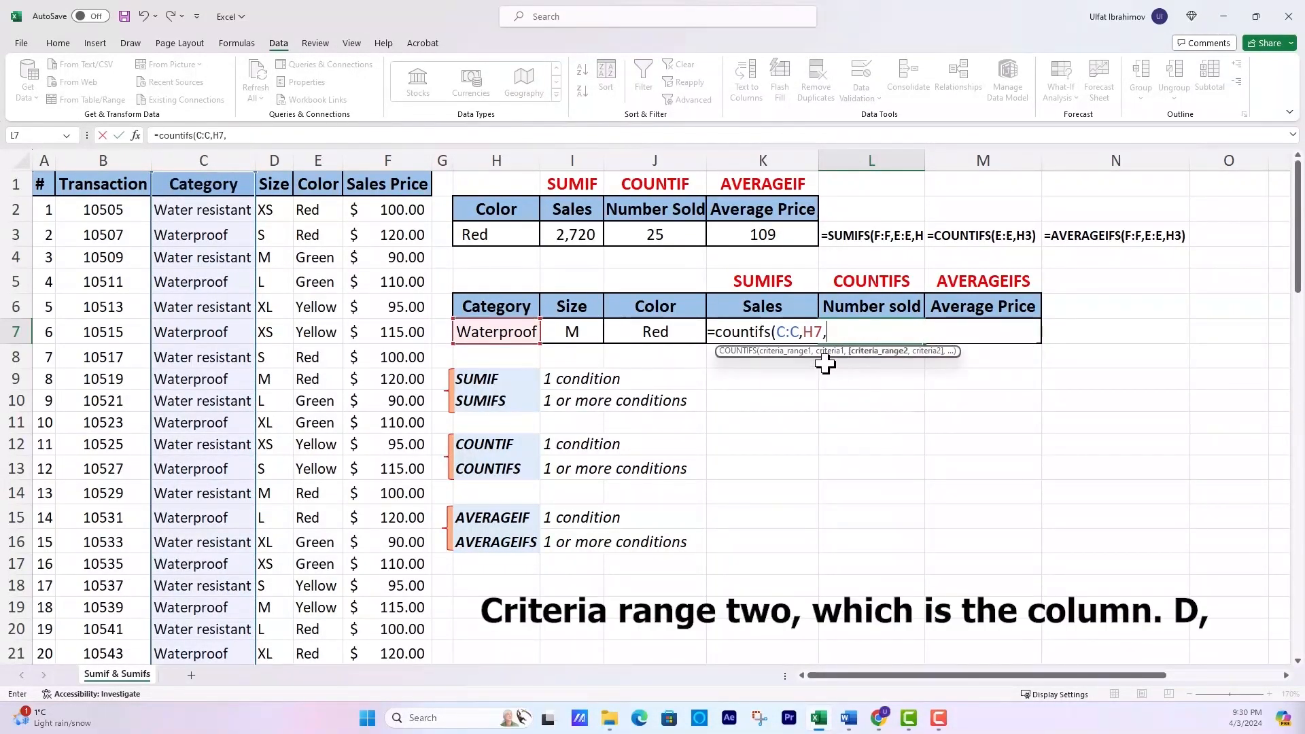
Add the size condition D:D,I7 and the color condition E:E,J7 to the COUNTIFS formula in L7 and complete it.
click(271, 159)
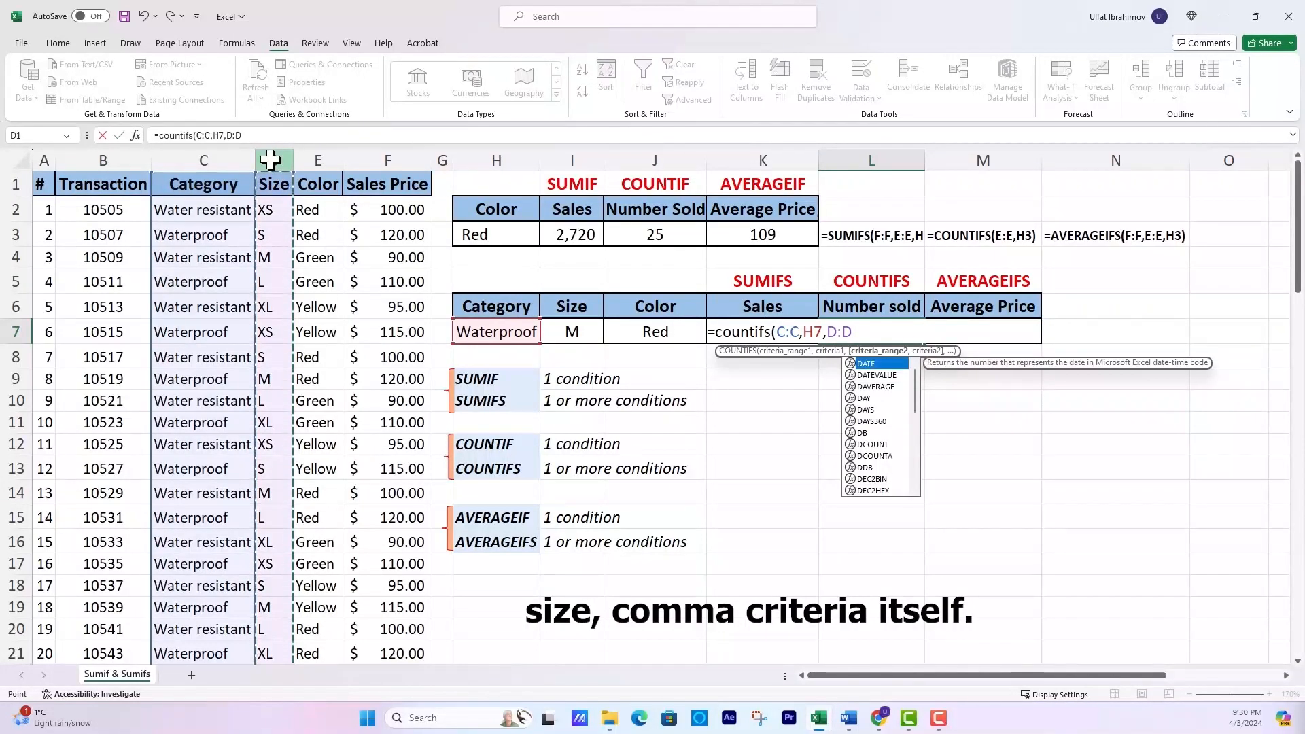
text(,)
click(570, 332)
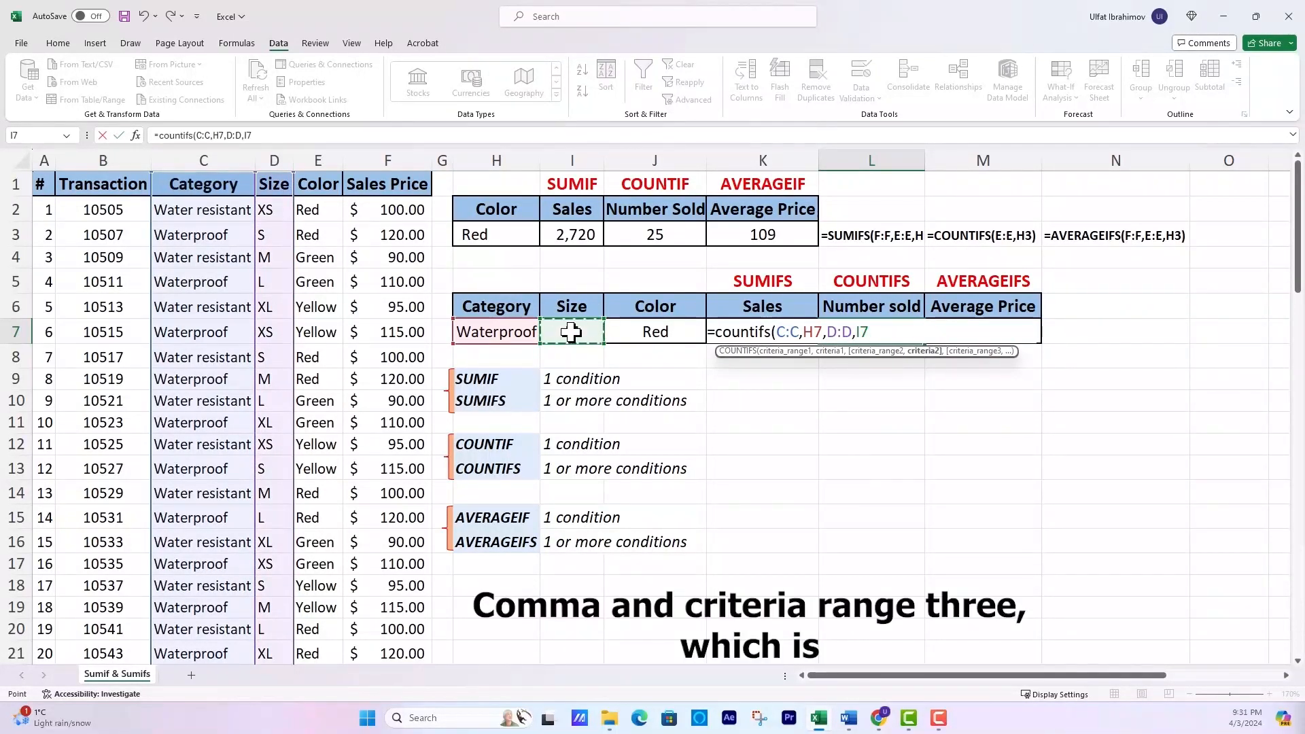
text(,)
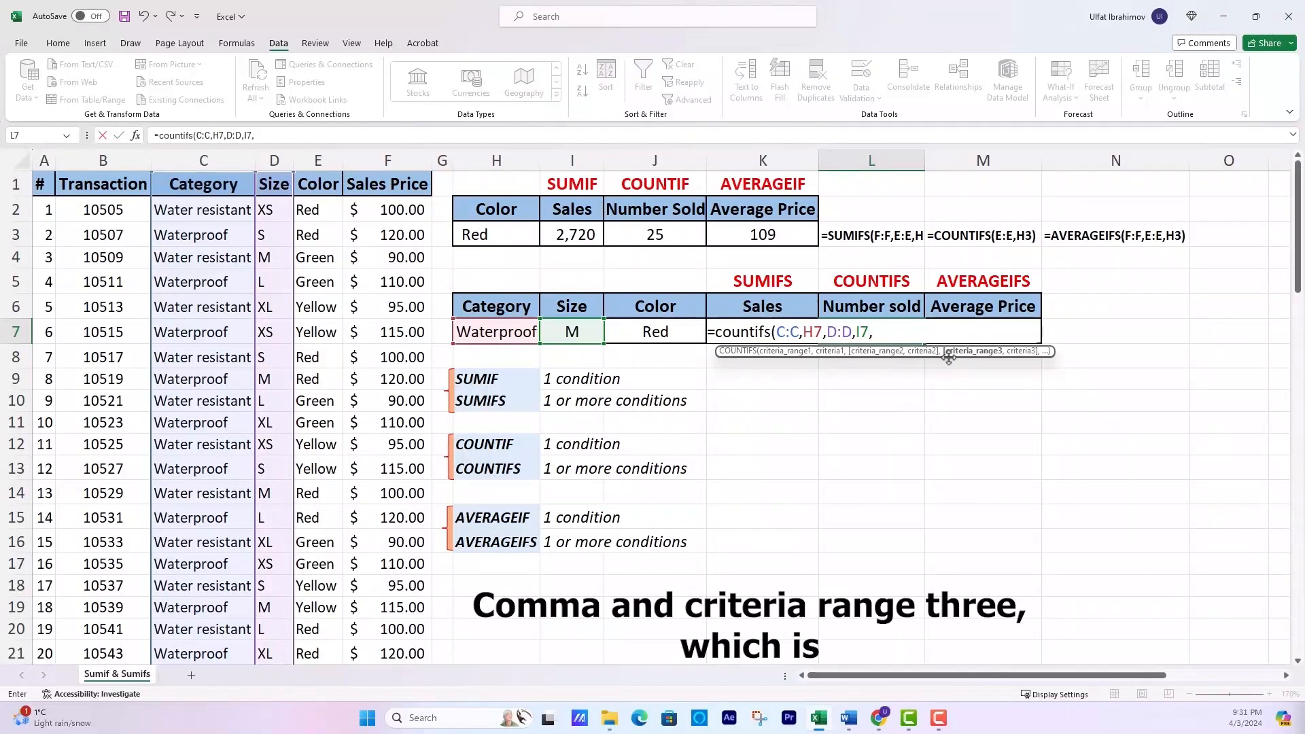
click(320, 159)
text(,)
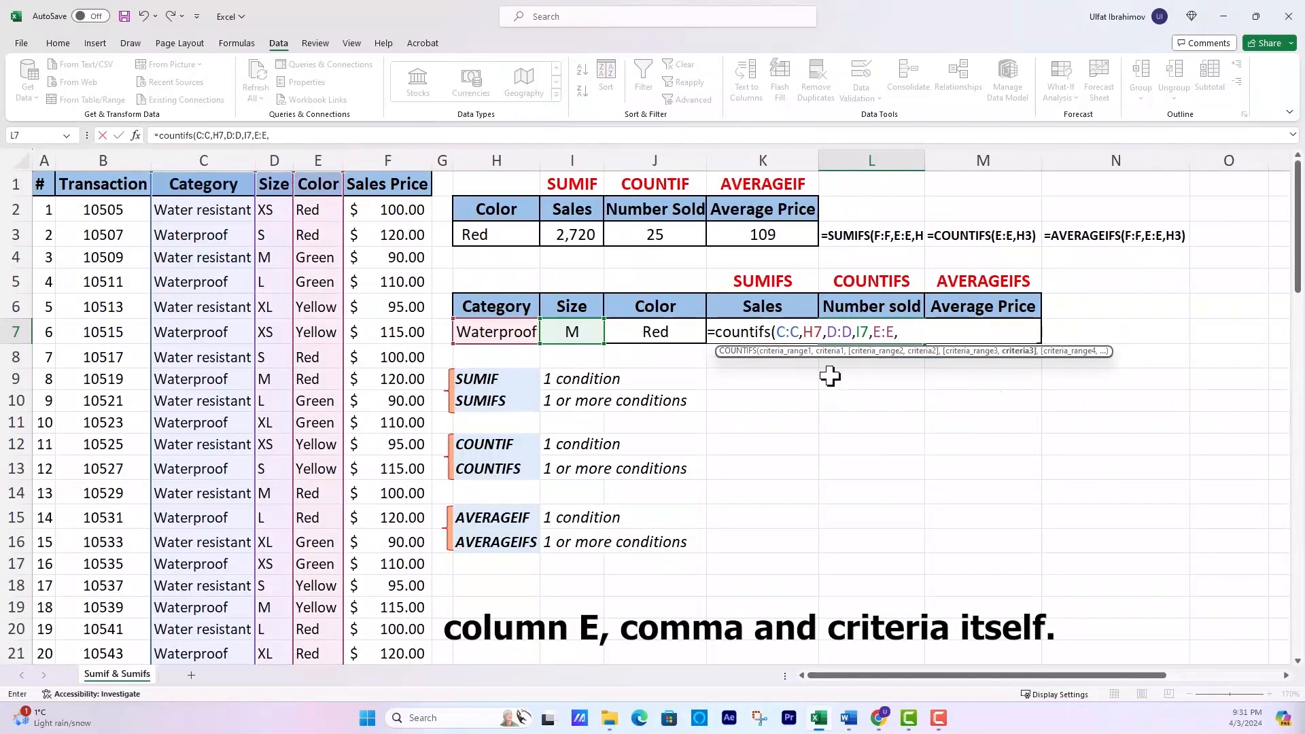
click(647, 330)
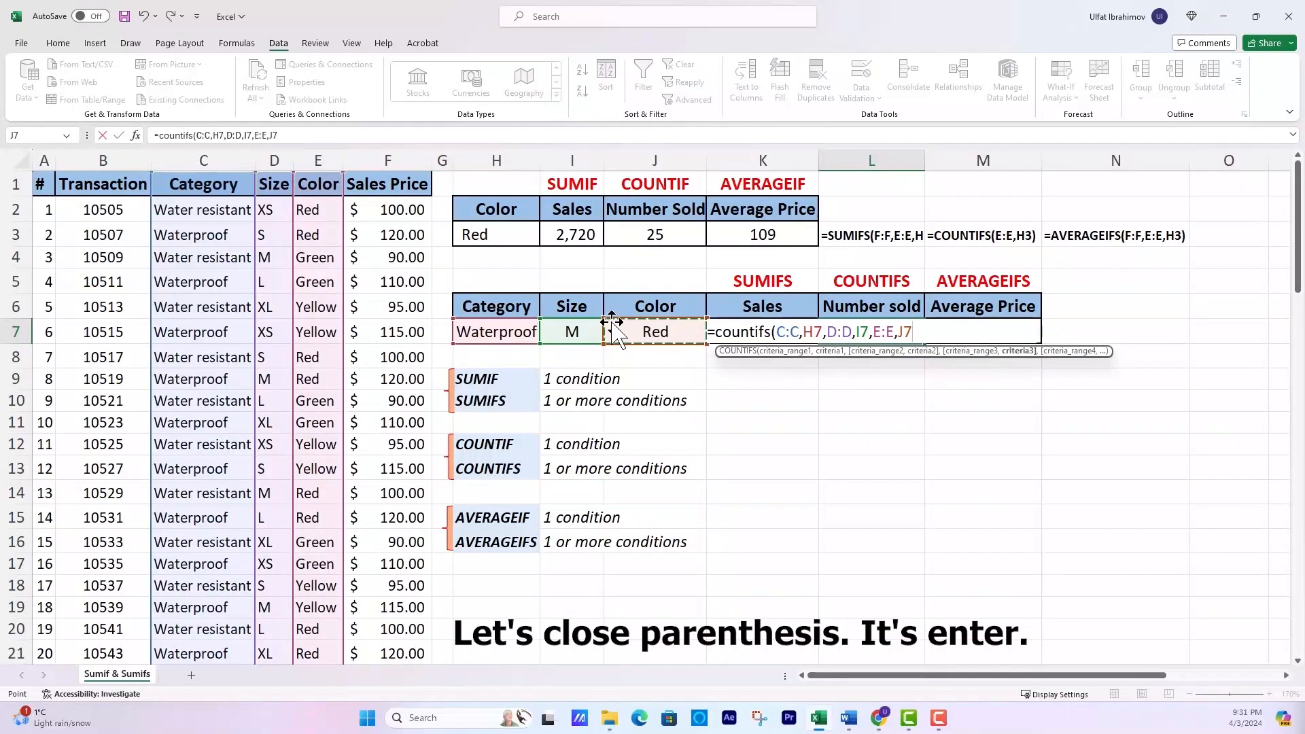
text())
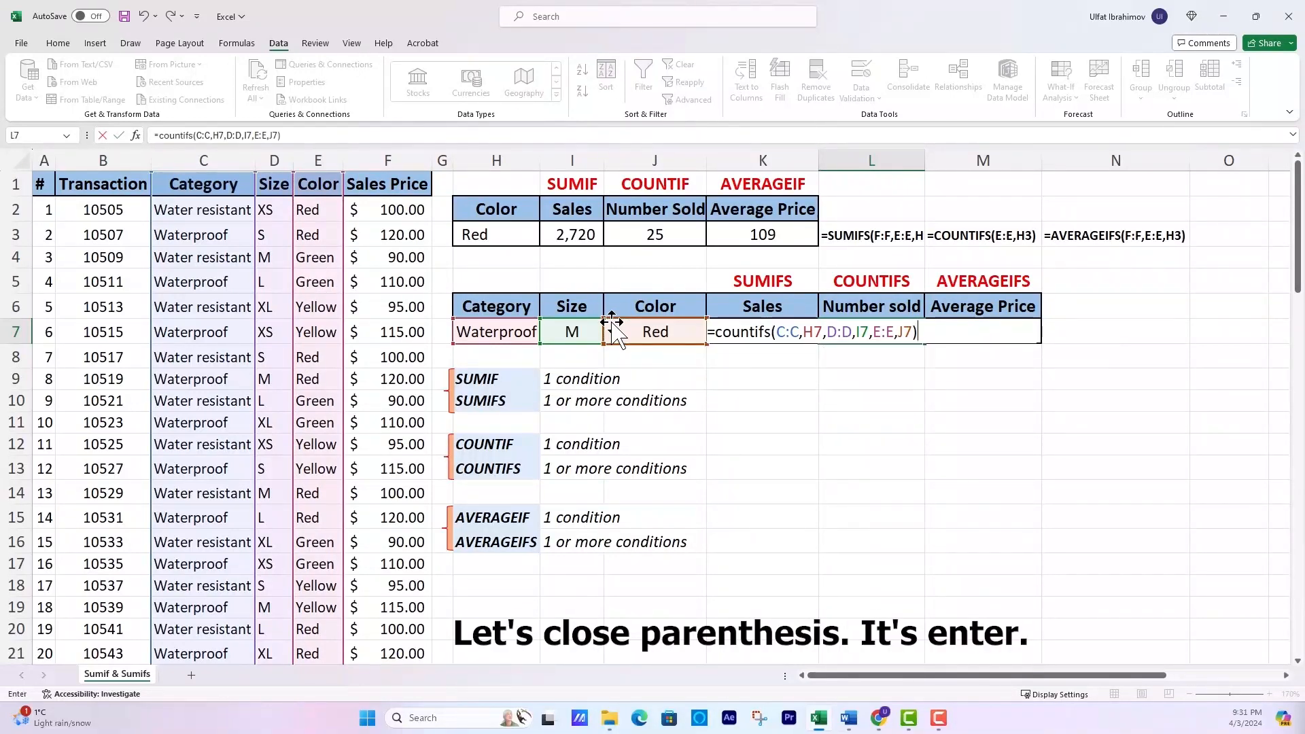
key(Return)
Start an AVERAGEIFS formula in Average Price cell M7 that averages F:F, with category range C:C and criterion H7.
key(Up)
key(Right)
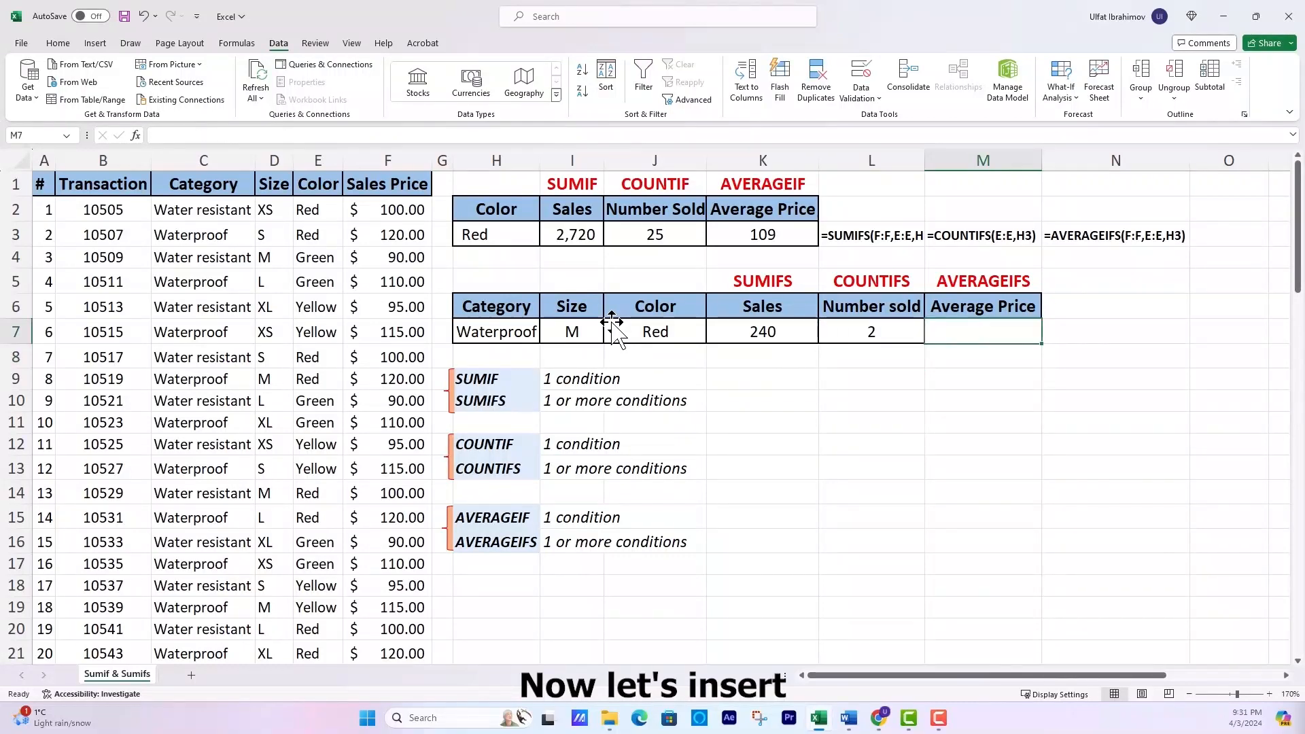
text(=avera)
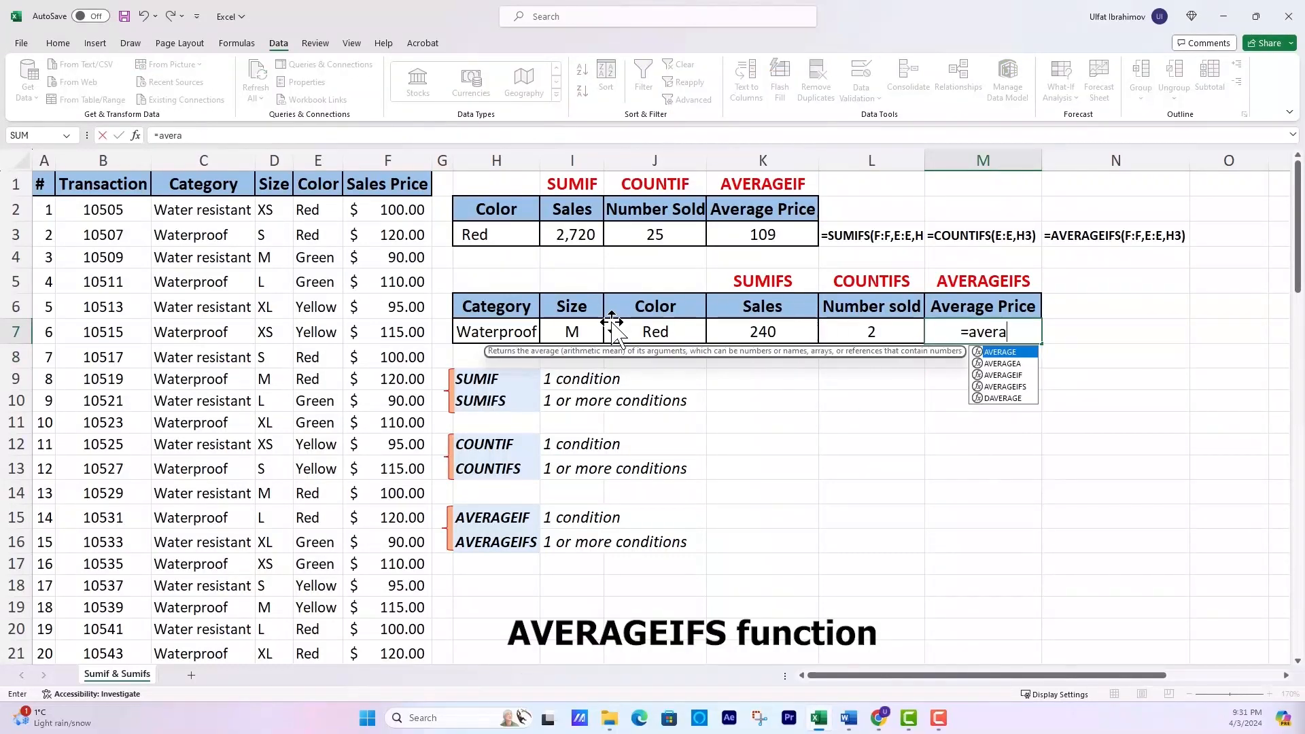
text(geifs()
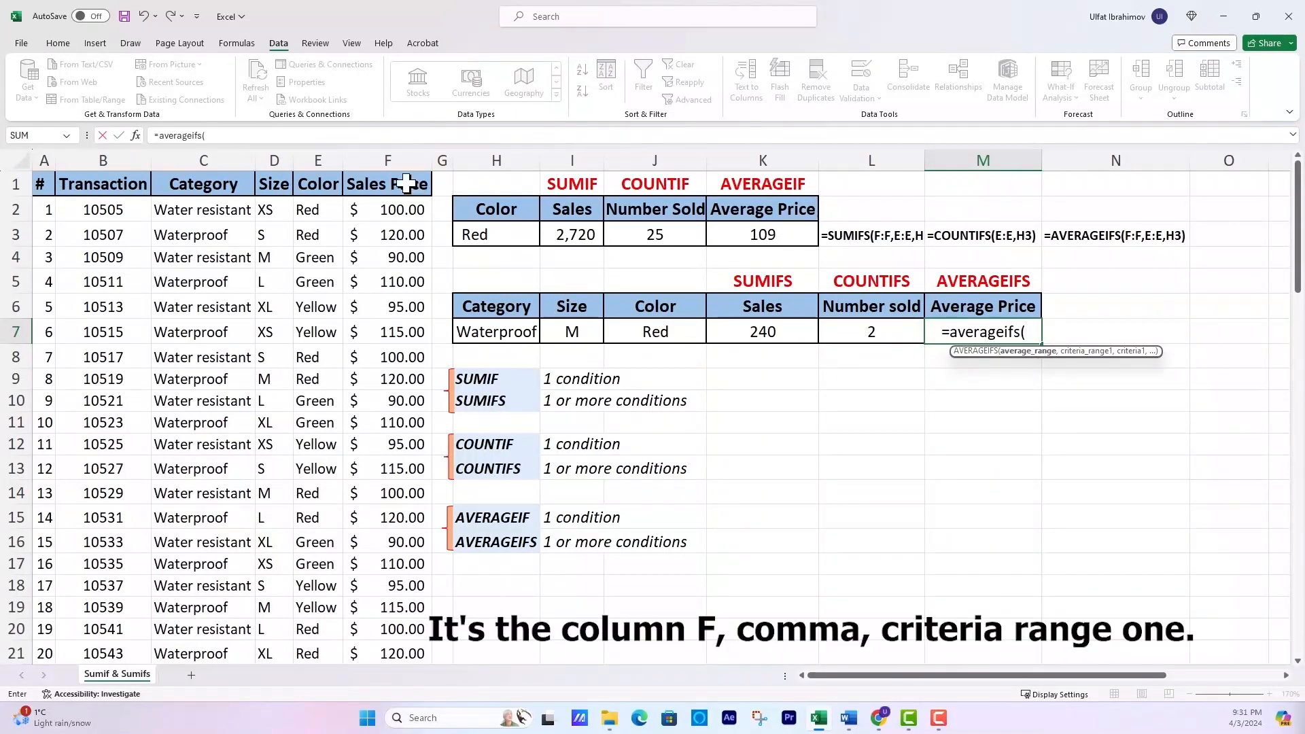
click(397, 159)
text(,)
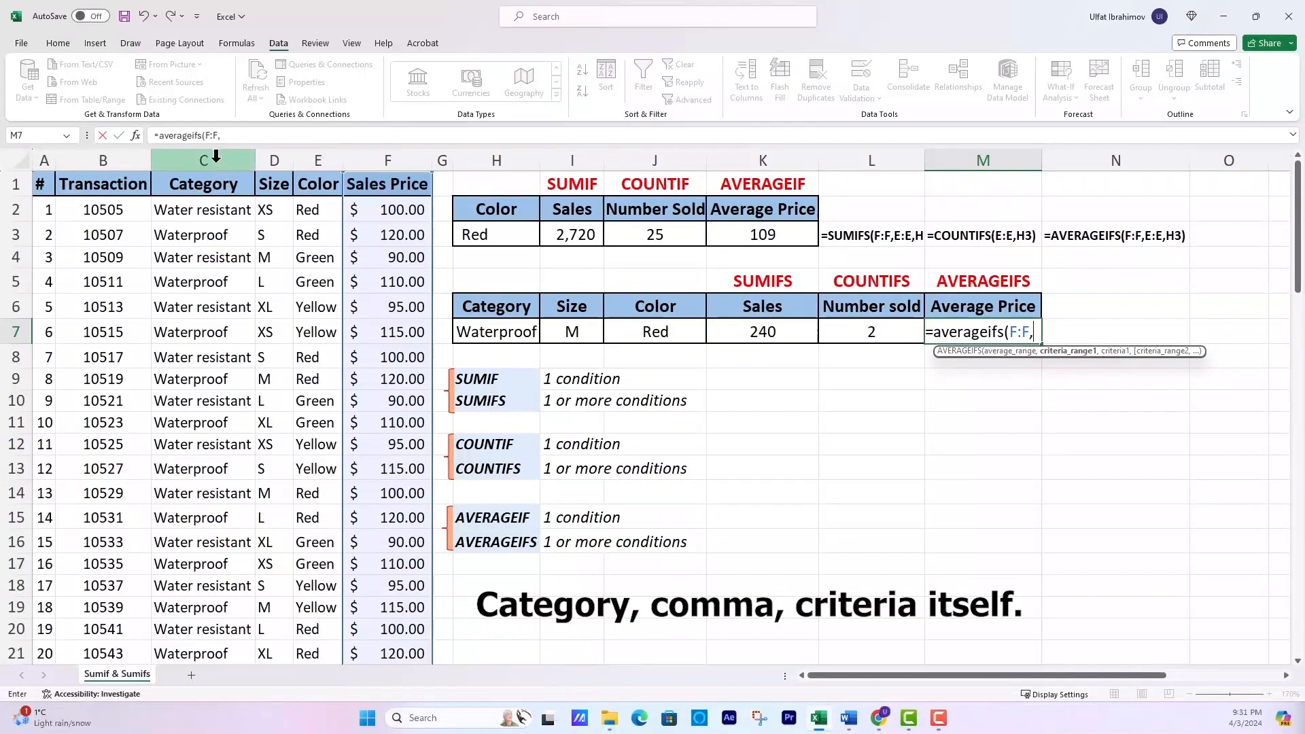
click(215, 160)
text(,)
click(508, 328)
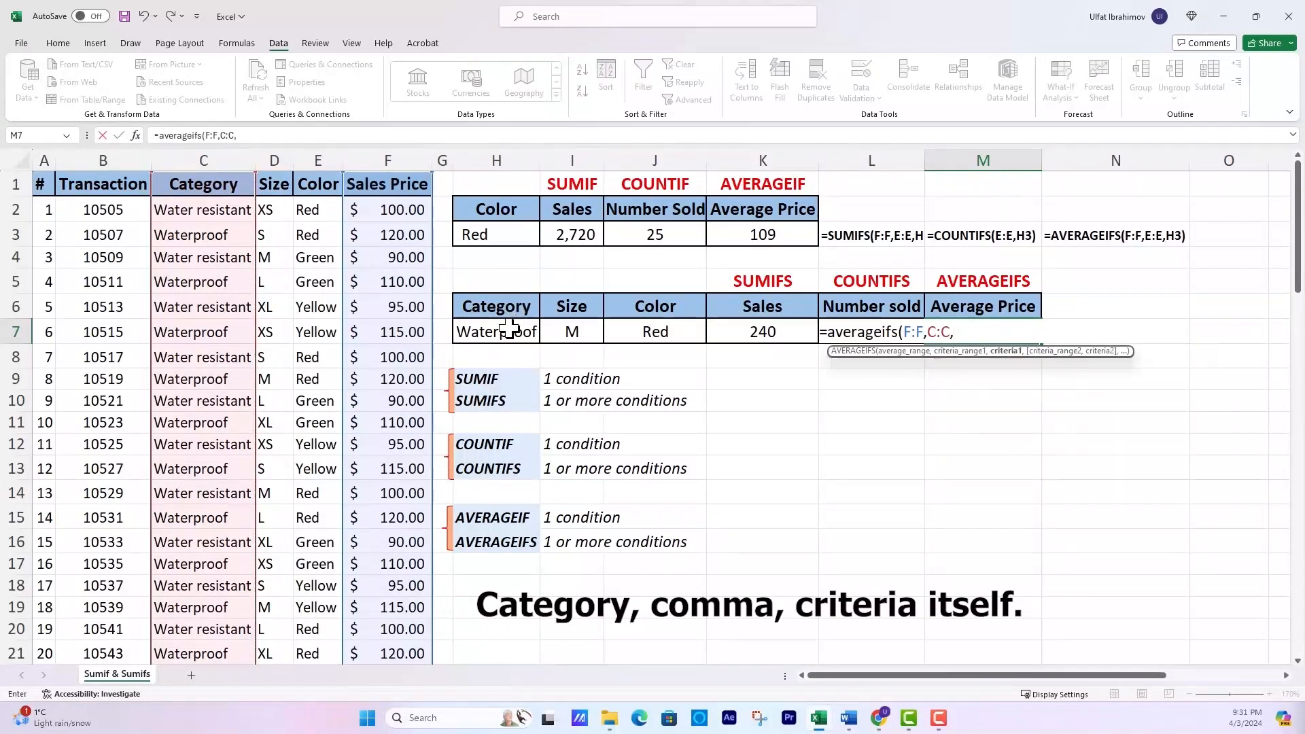
text(,)
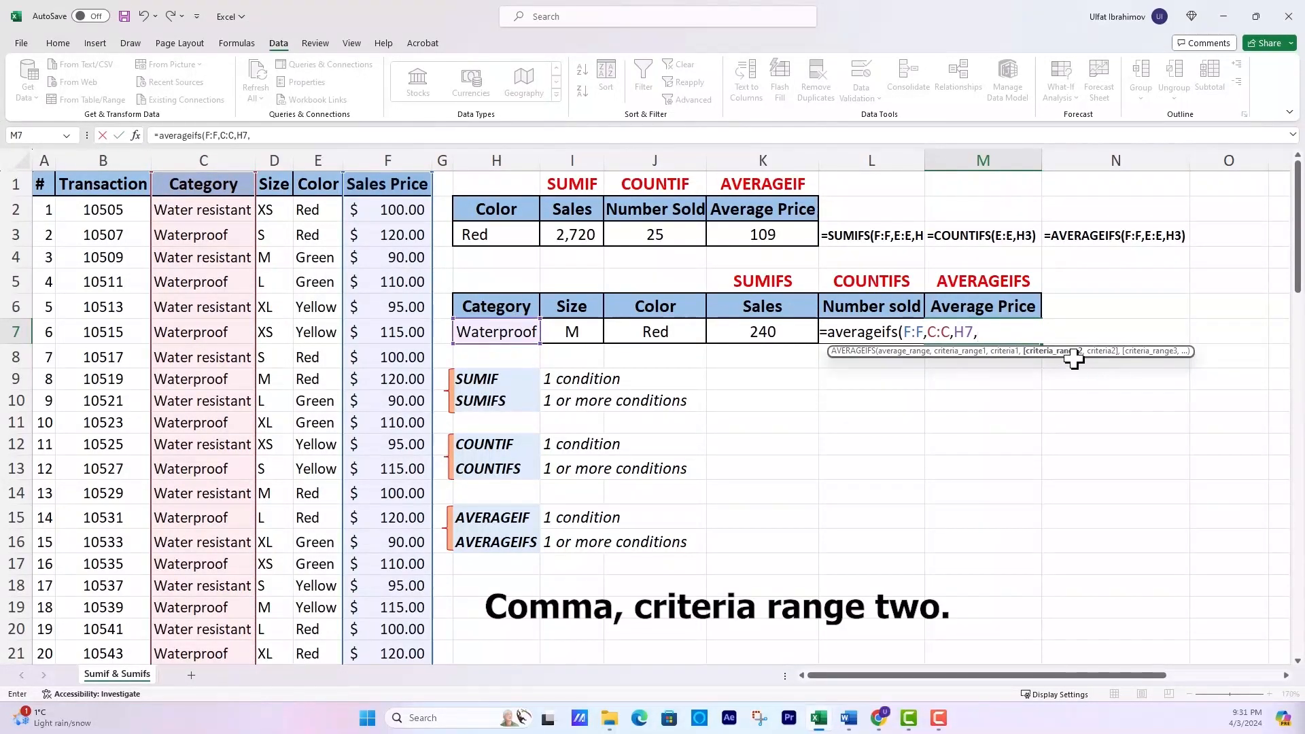
Add the size condition D:D,I7 and the color condition E:E,J7 to the AVERAGEIFS formula in M7 and complete it.
click(267, 163)
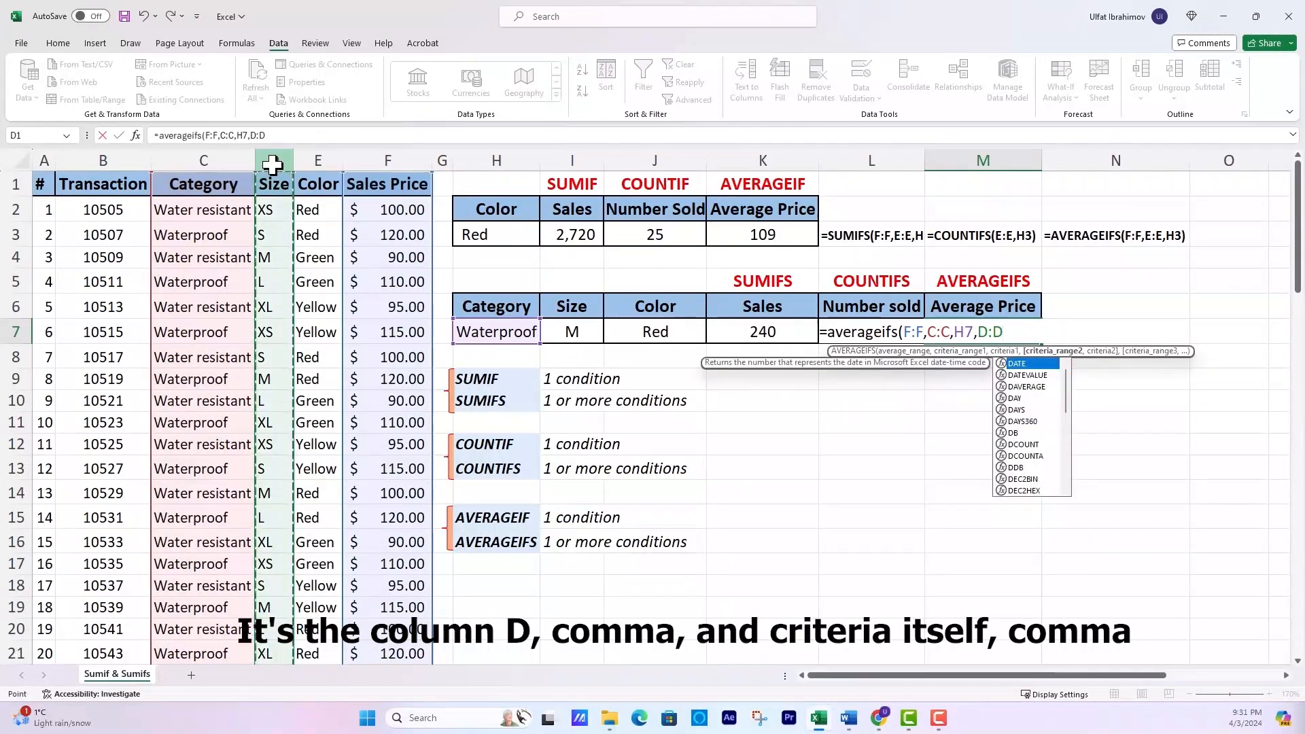
text(,)
click(579, 332)
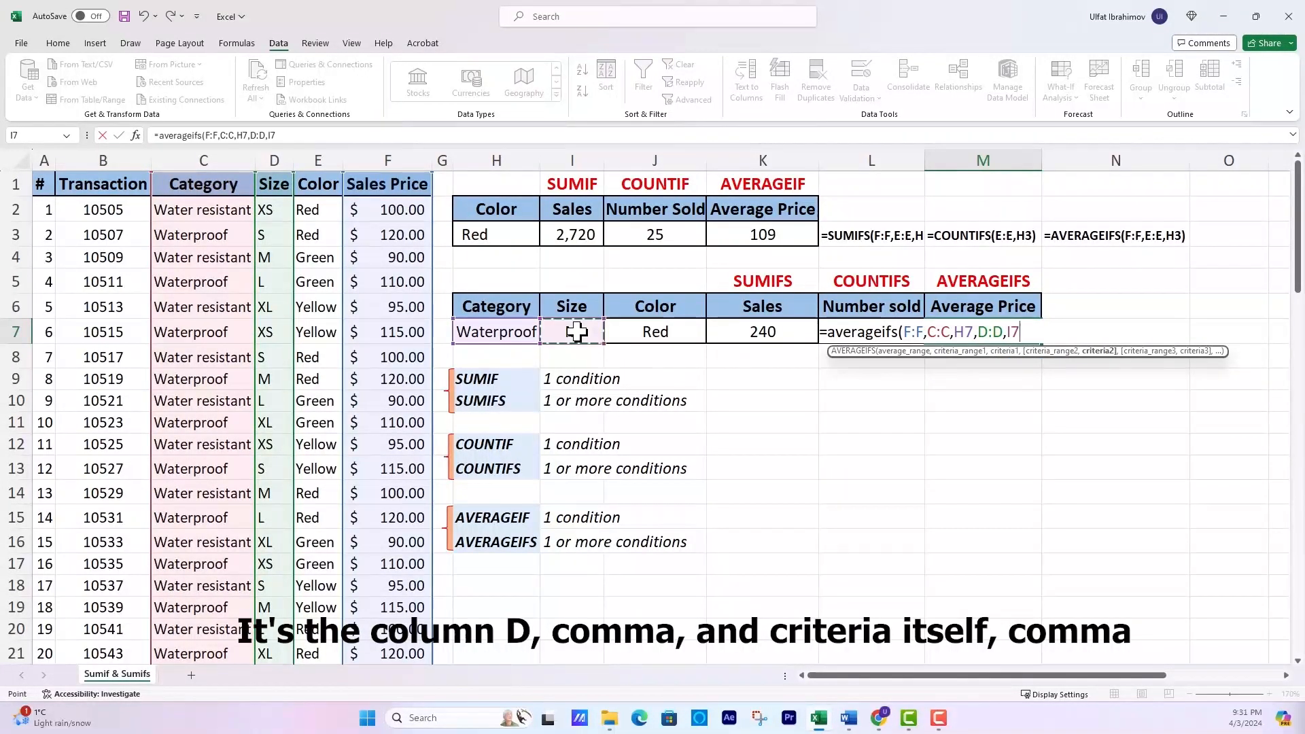
text(,)
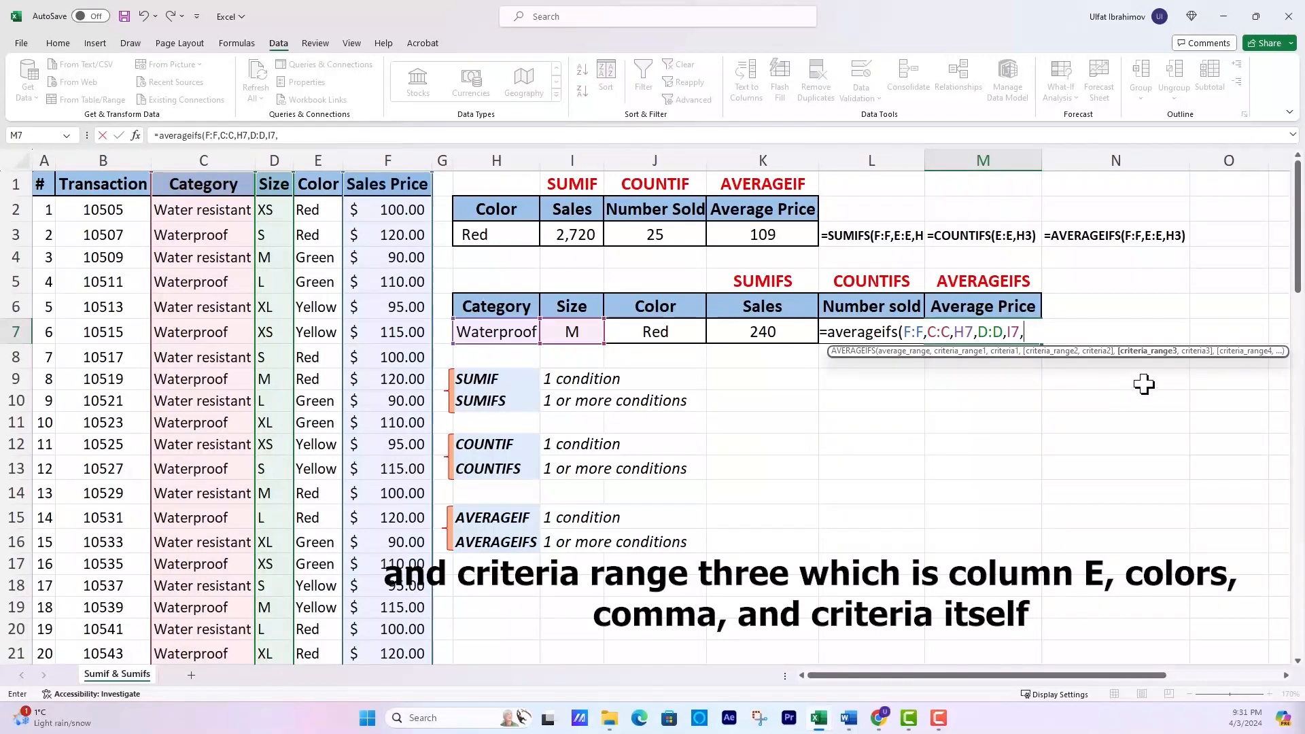
click(310, 159)
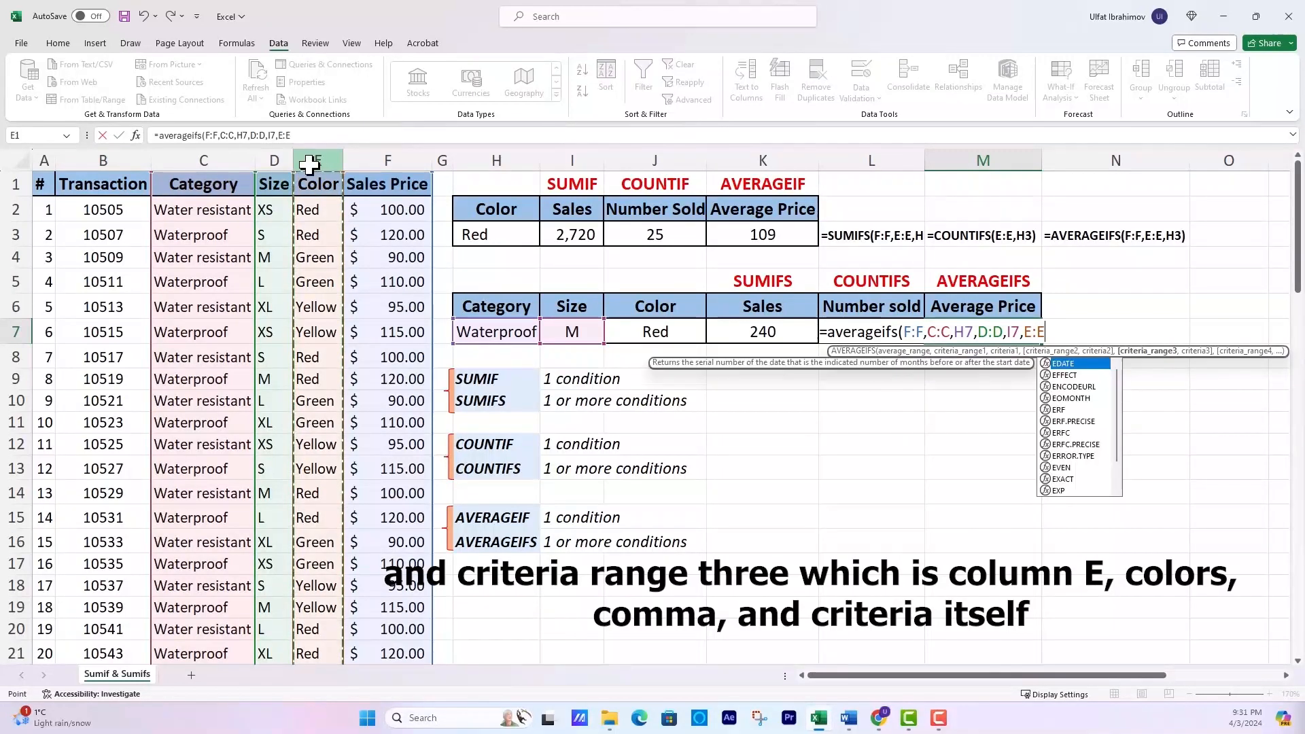
text(,)
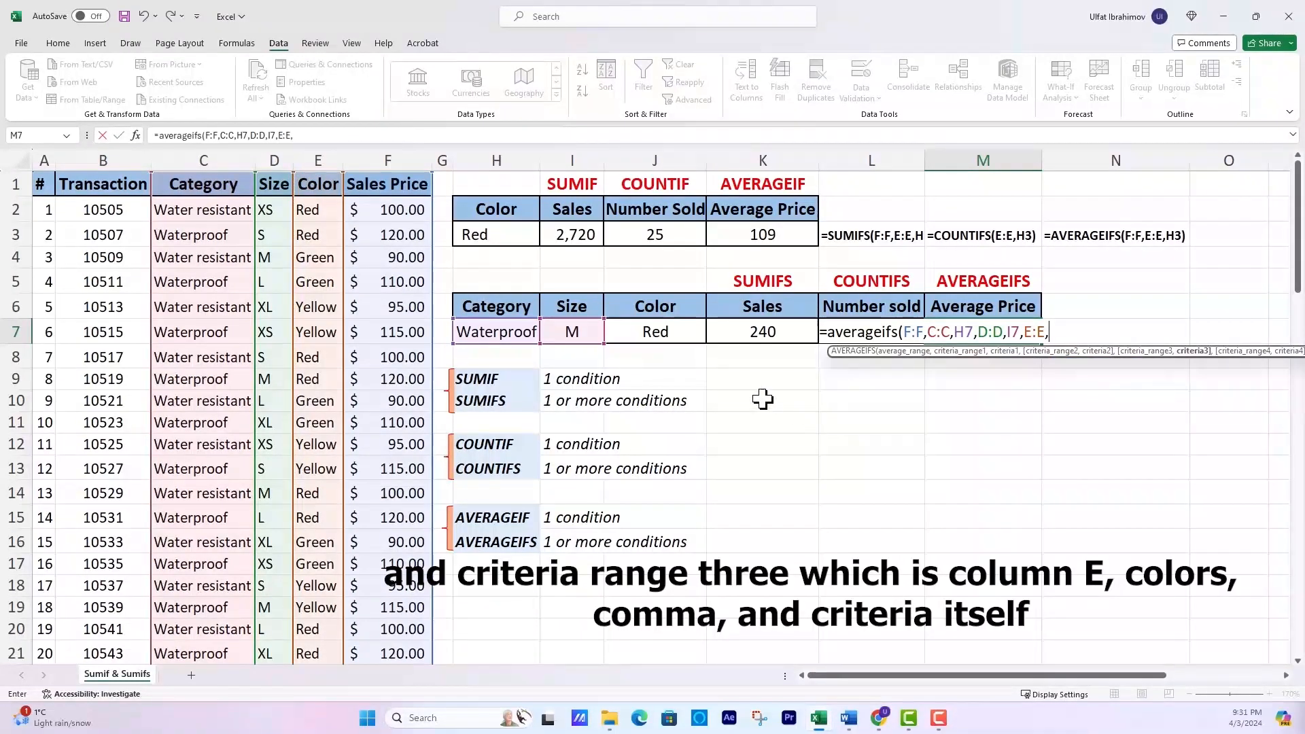
click(653, 331)
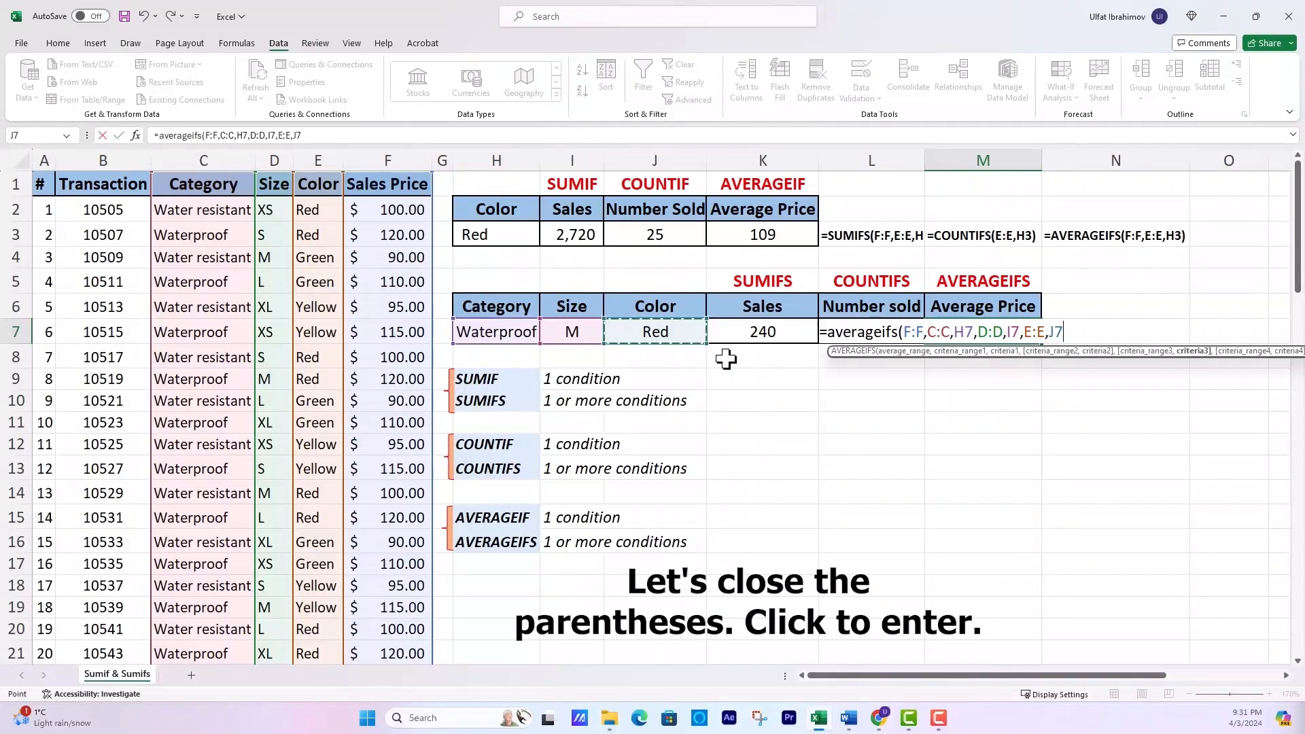
text())
key(Return)
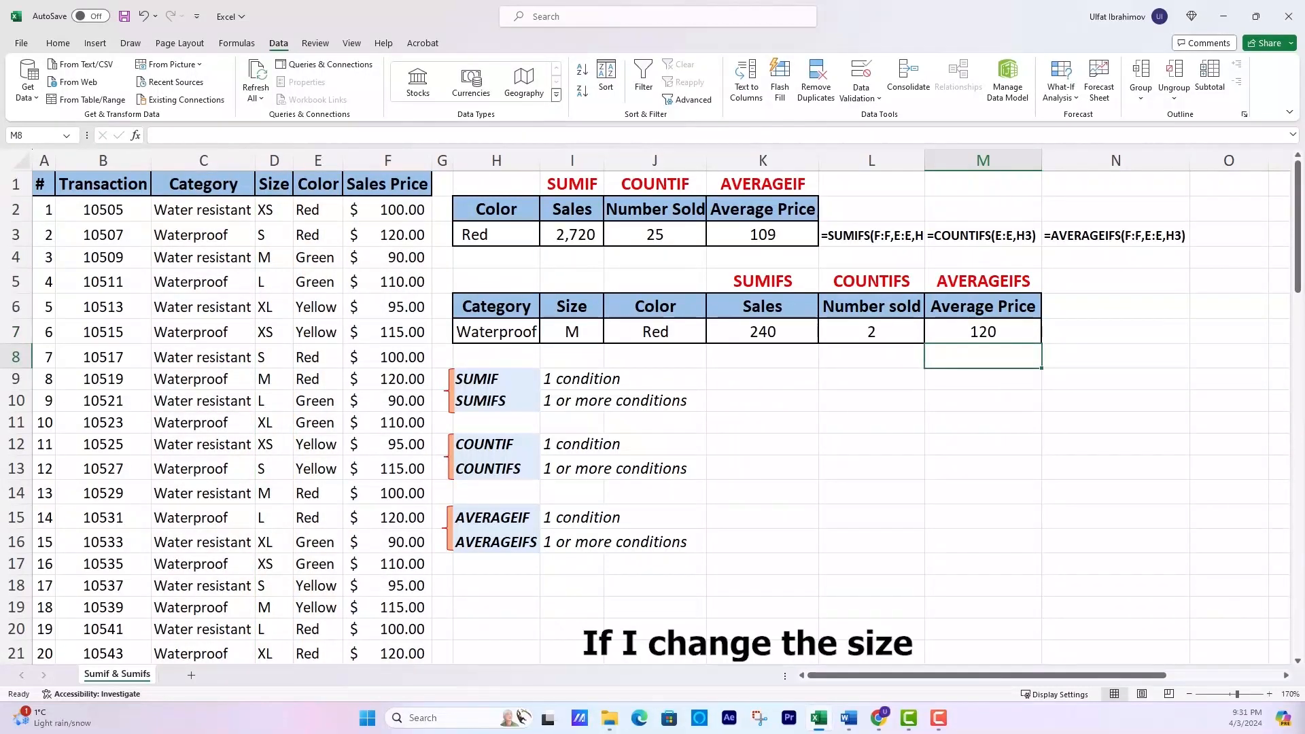
Change the size in I7 to S and the color in J7 to Green.
click(596, 334)
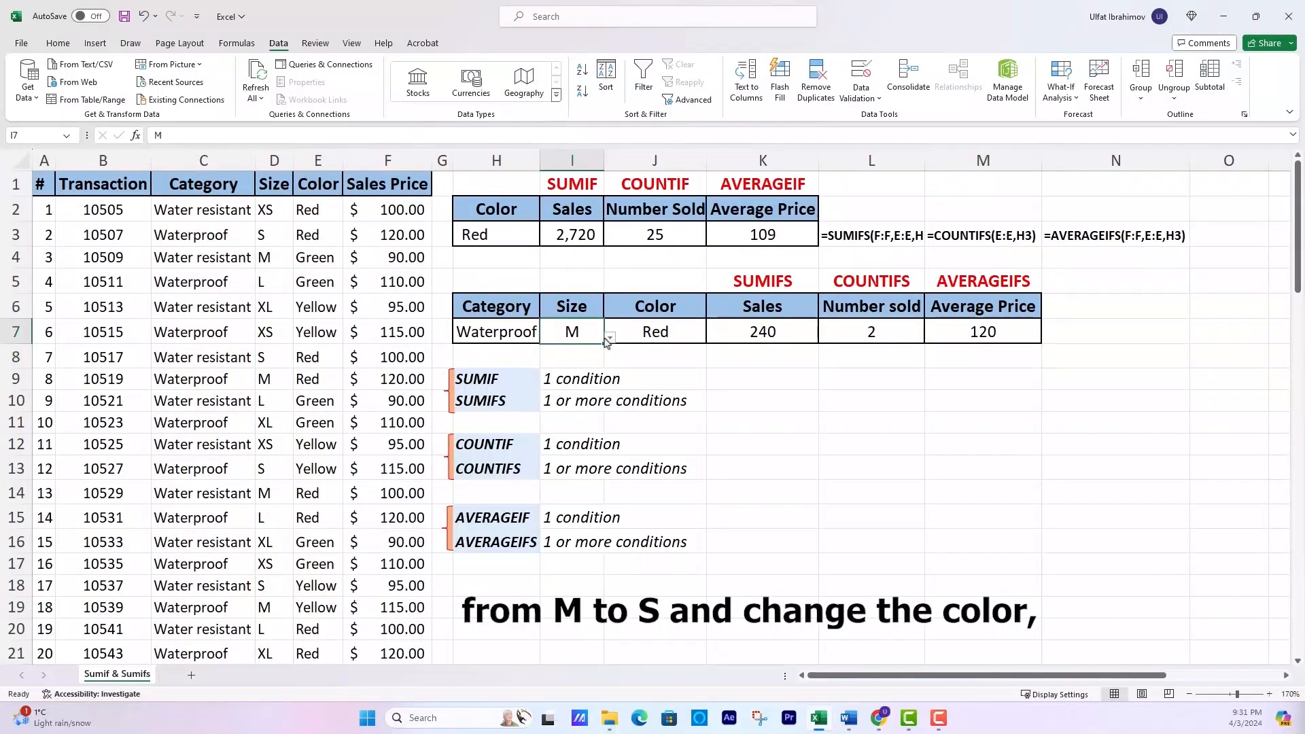
click(609, 338)
click(579, 368)
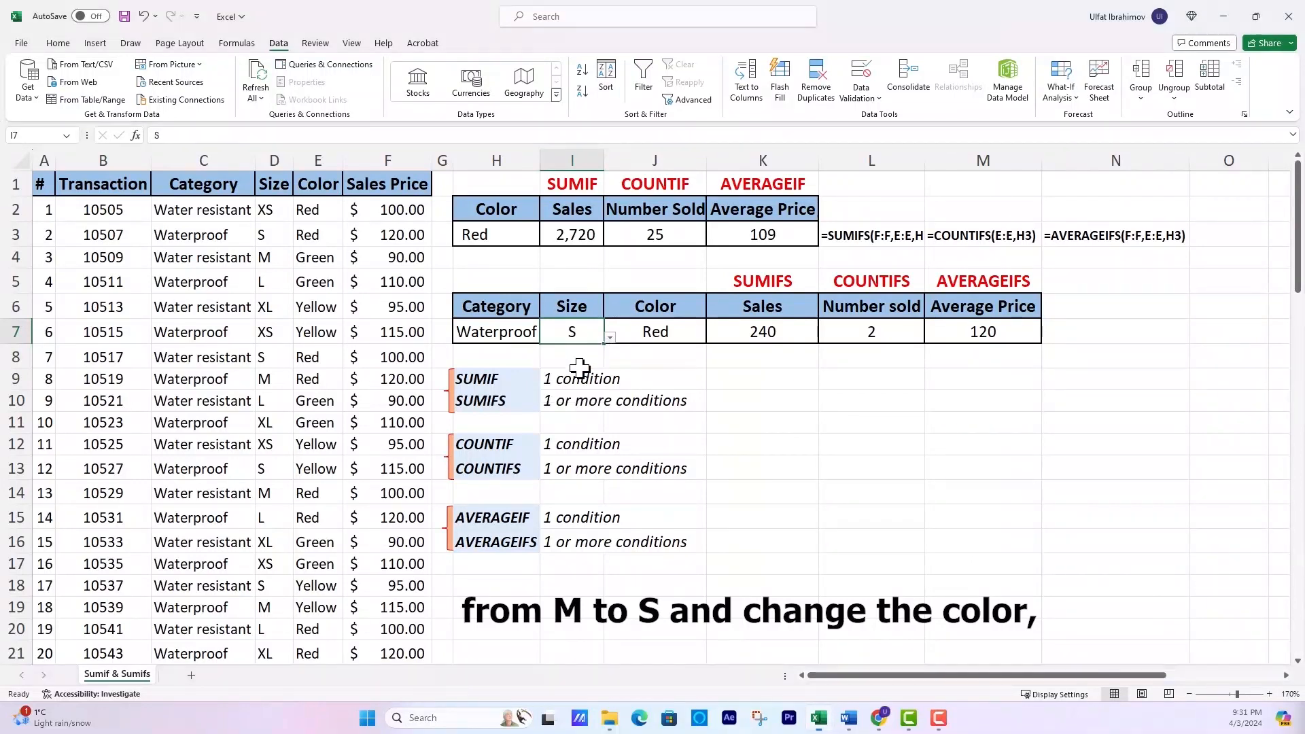
click(663, 332)
click(711, 338)
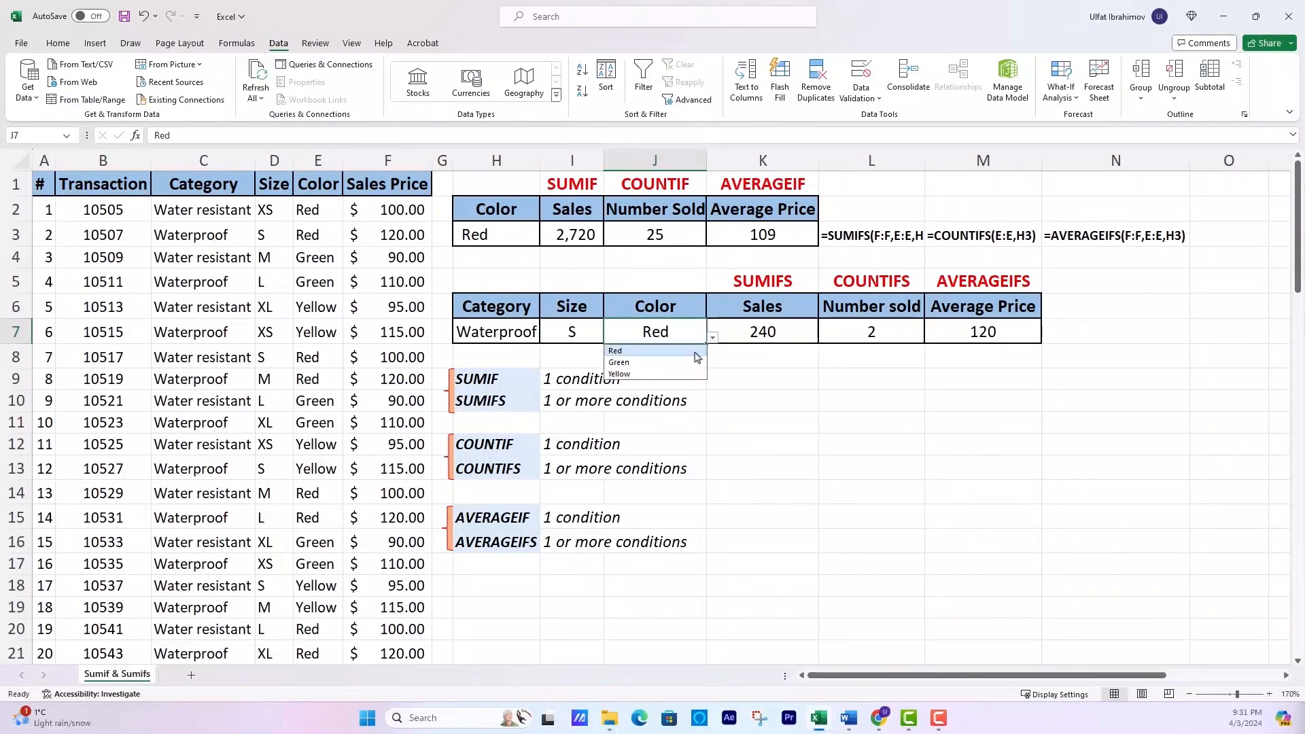
click(668, 365)
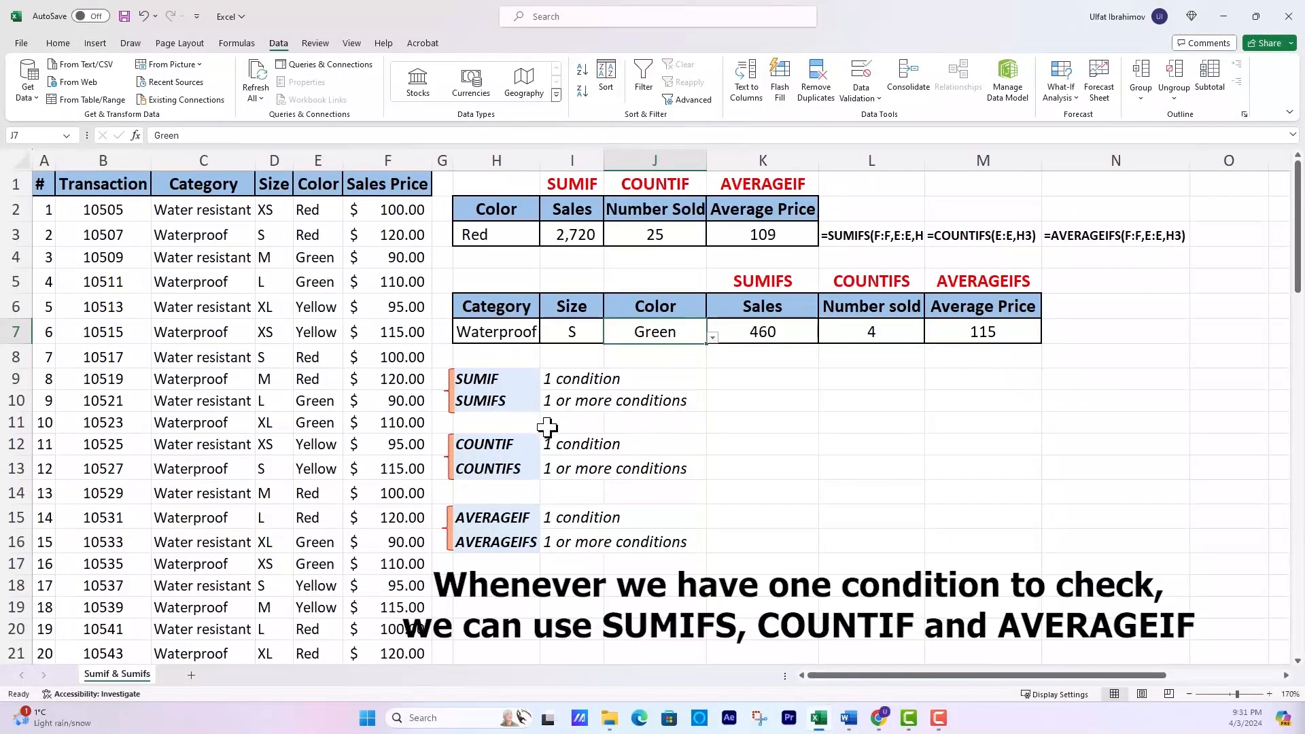
Review the function notes in H9:H16, going through the single-condition functions first and the multiple-condition functions second.
click(495, 377)
click(501, 444)
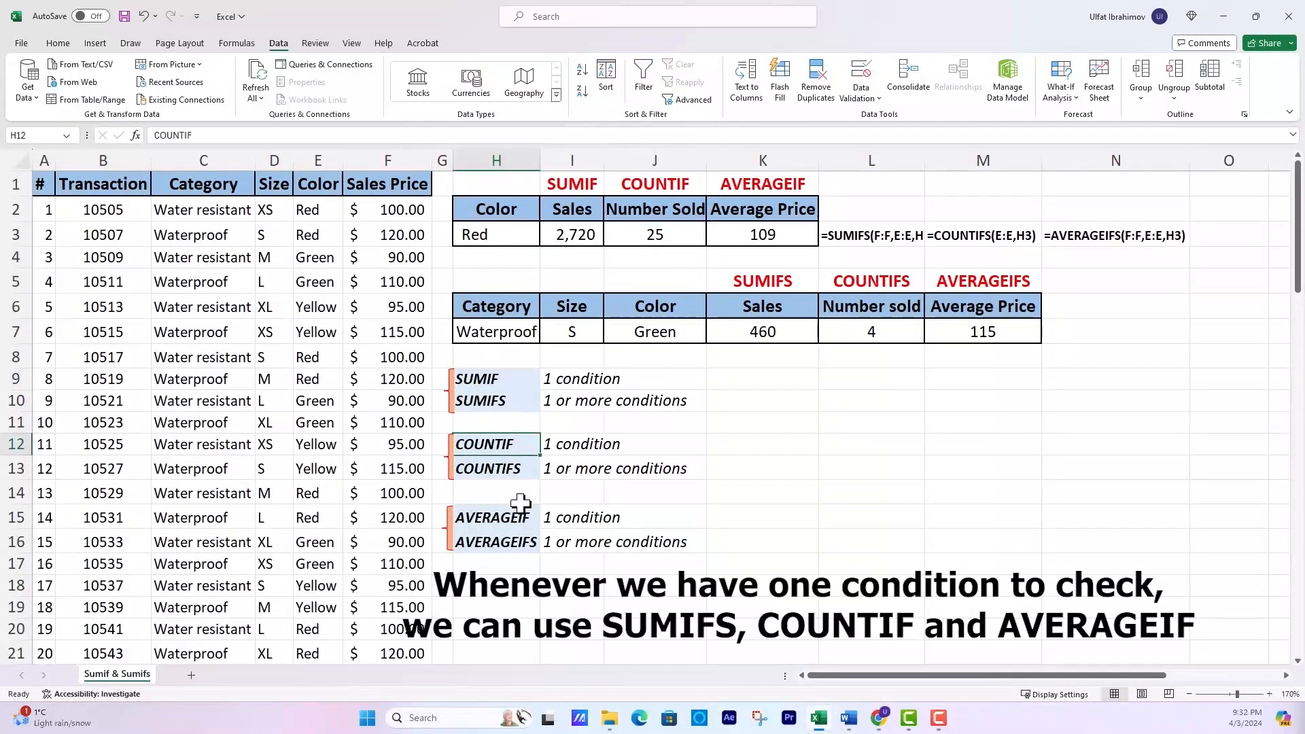
click(517, 517)
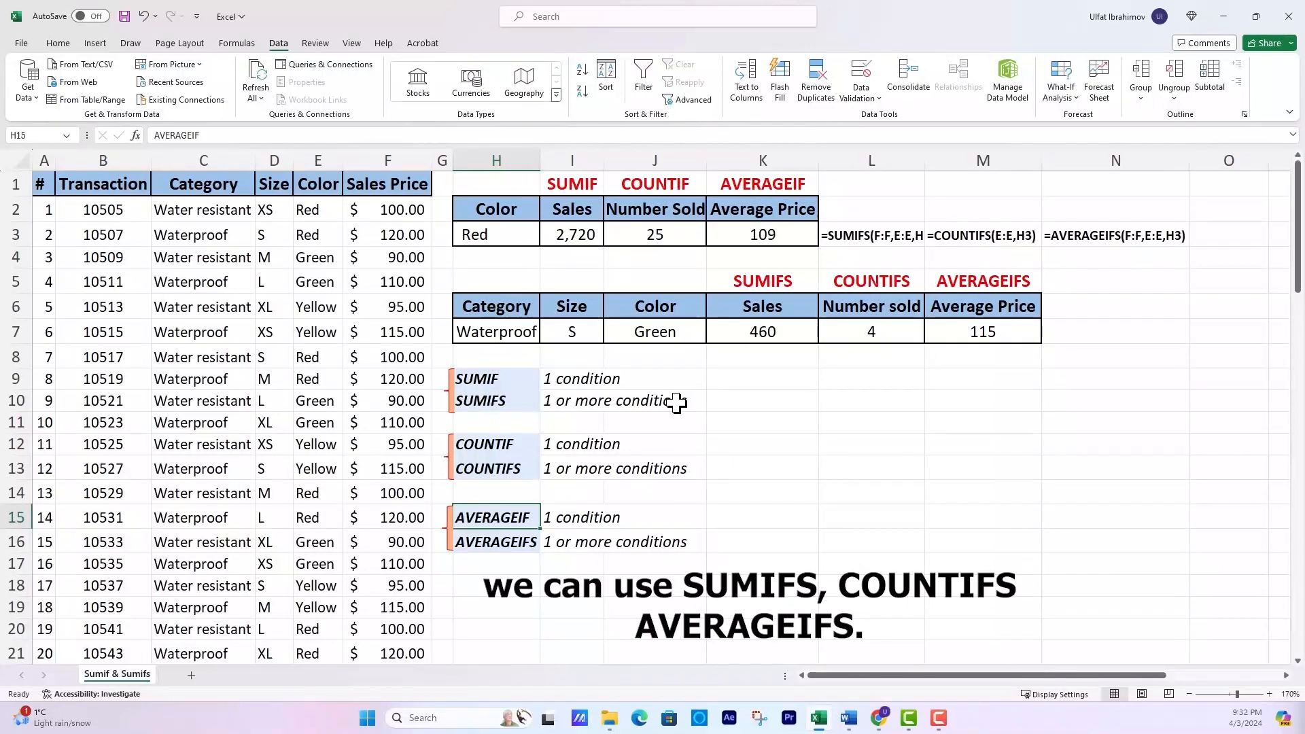
click(494, 405)
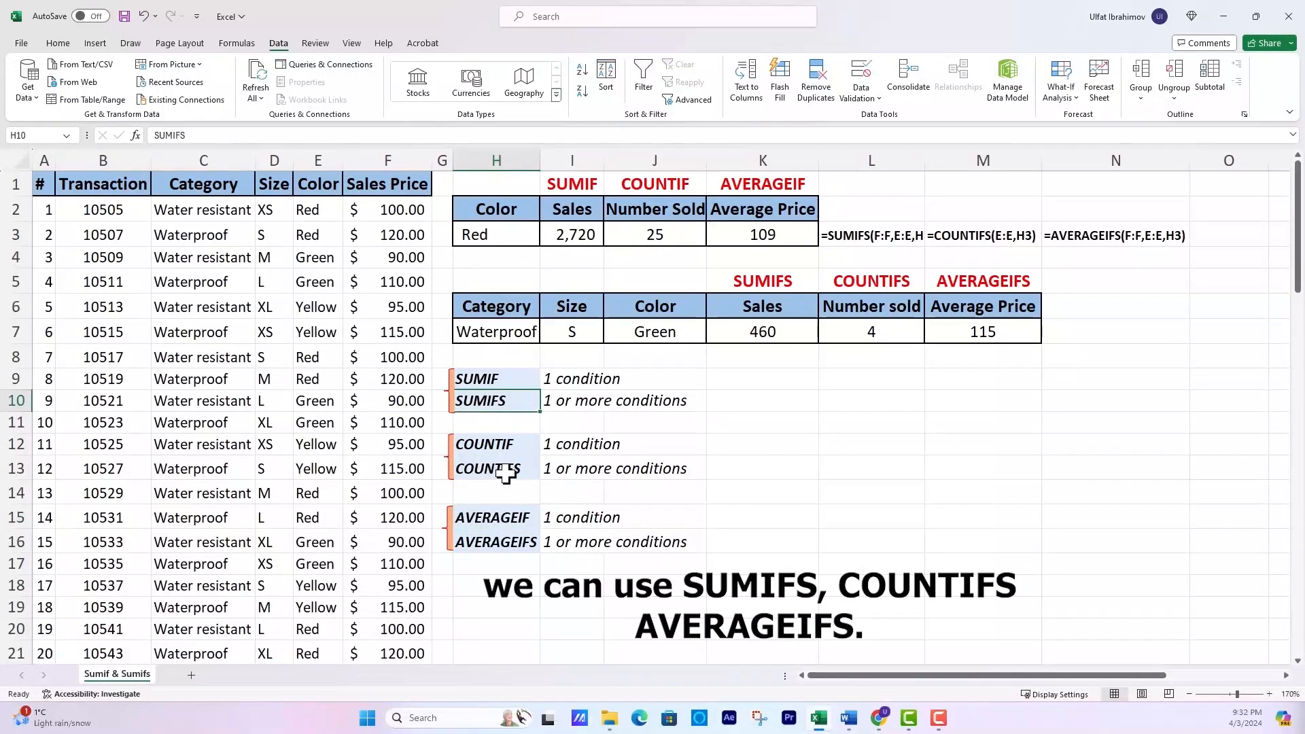
click(504, 468)
click(522, 541)
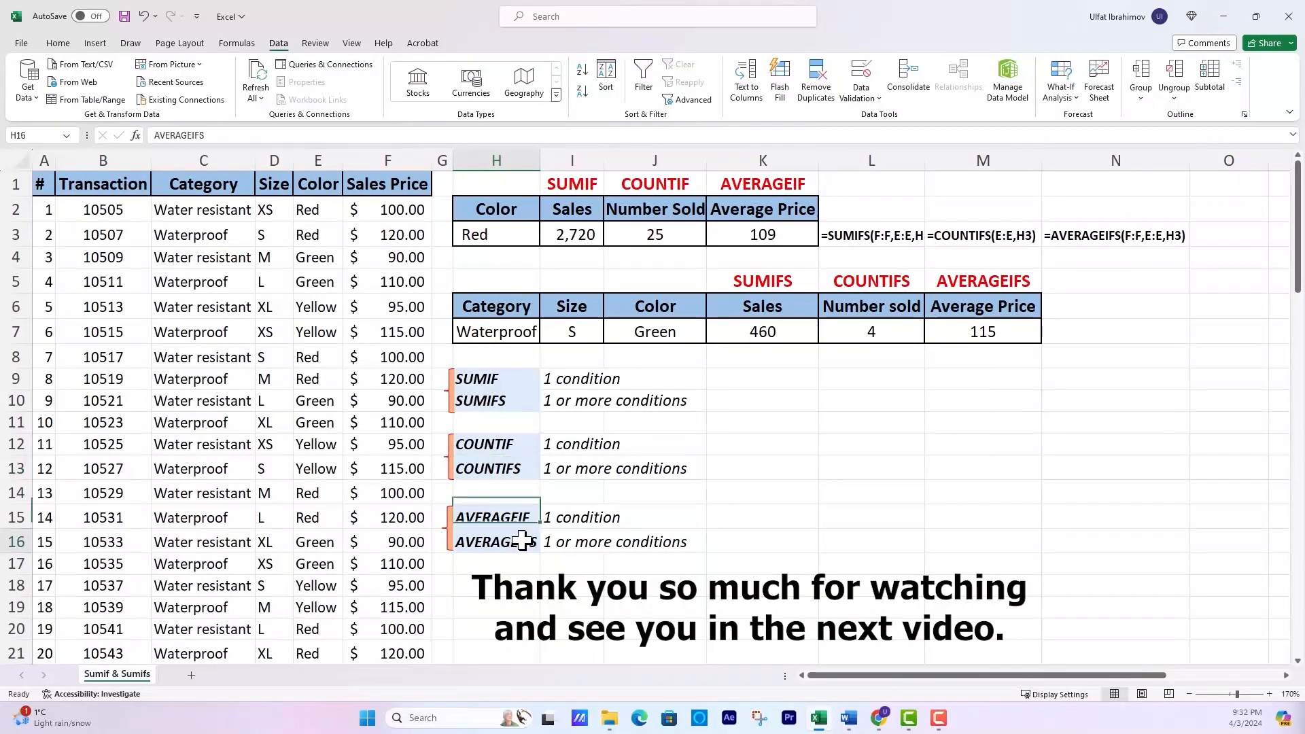